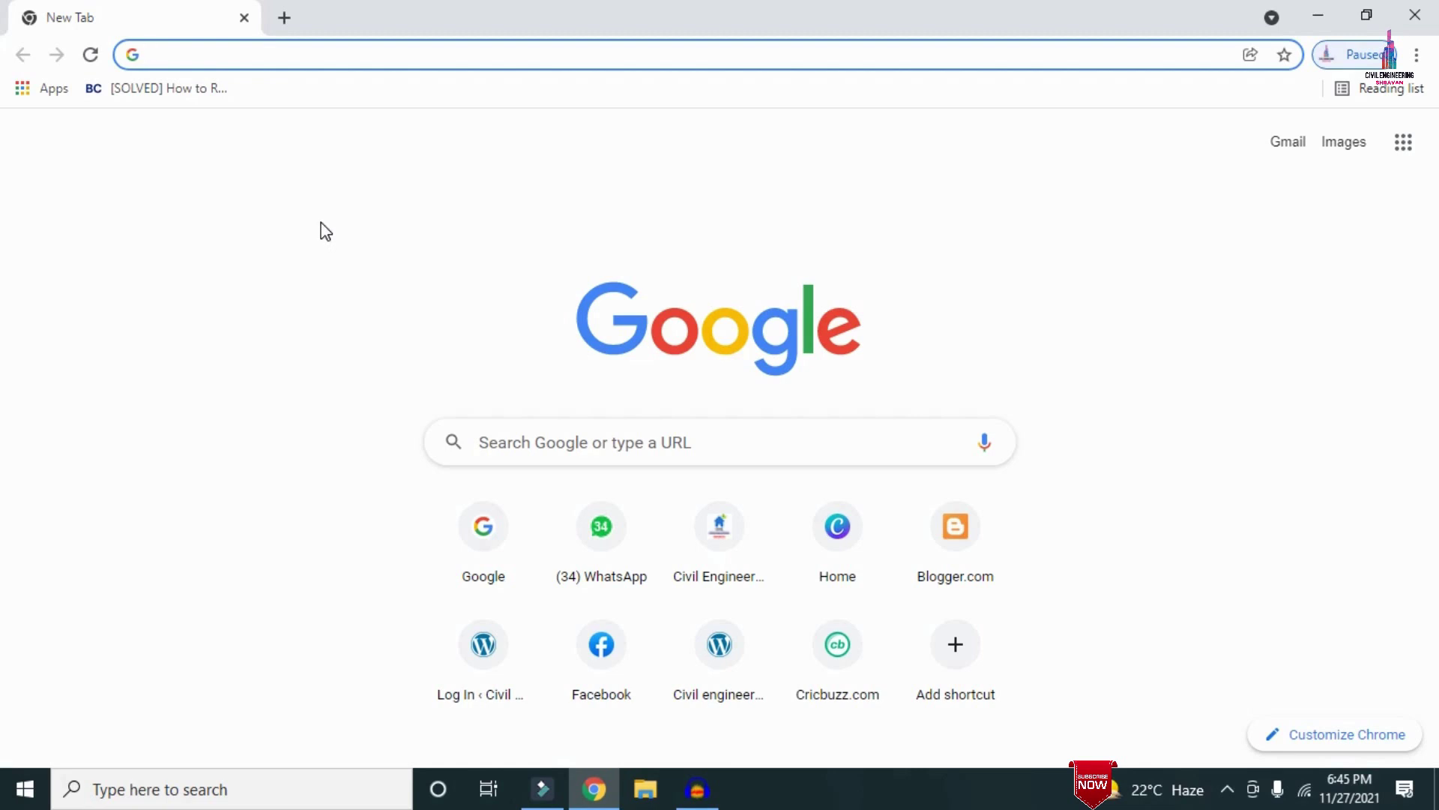
Open the website civilbasics123.com and look through its home page posts.
text(http://civilbasics123.com/)
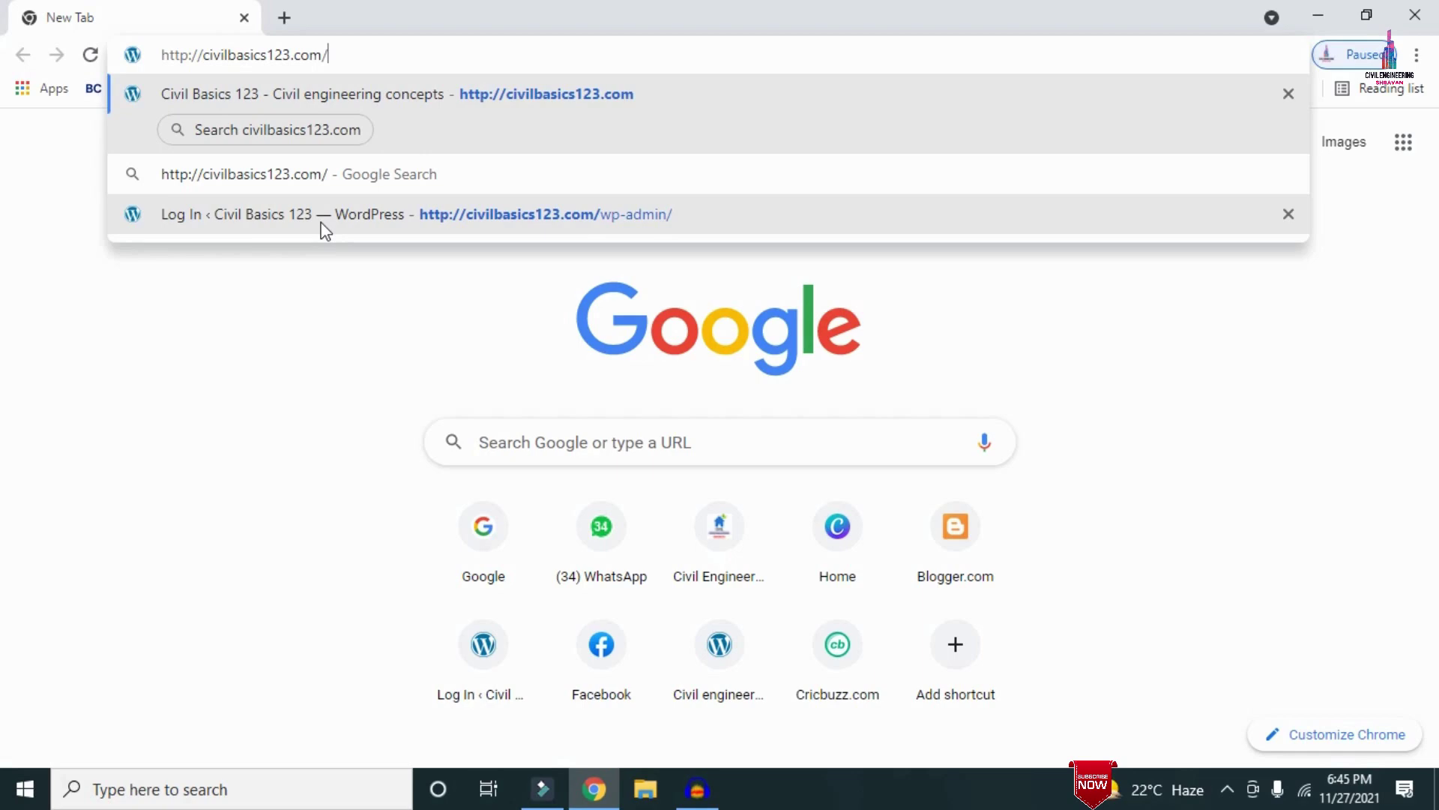
key(Return)
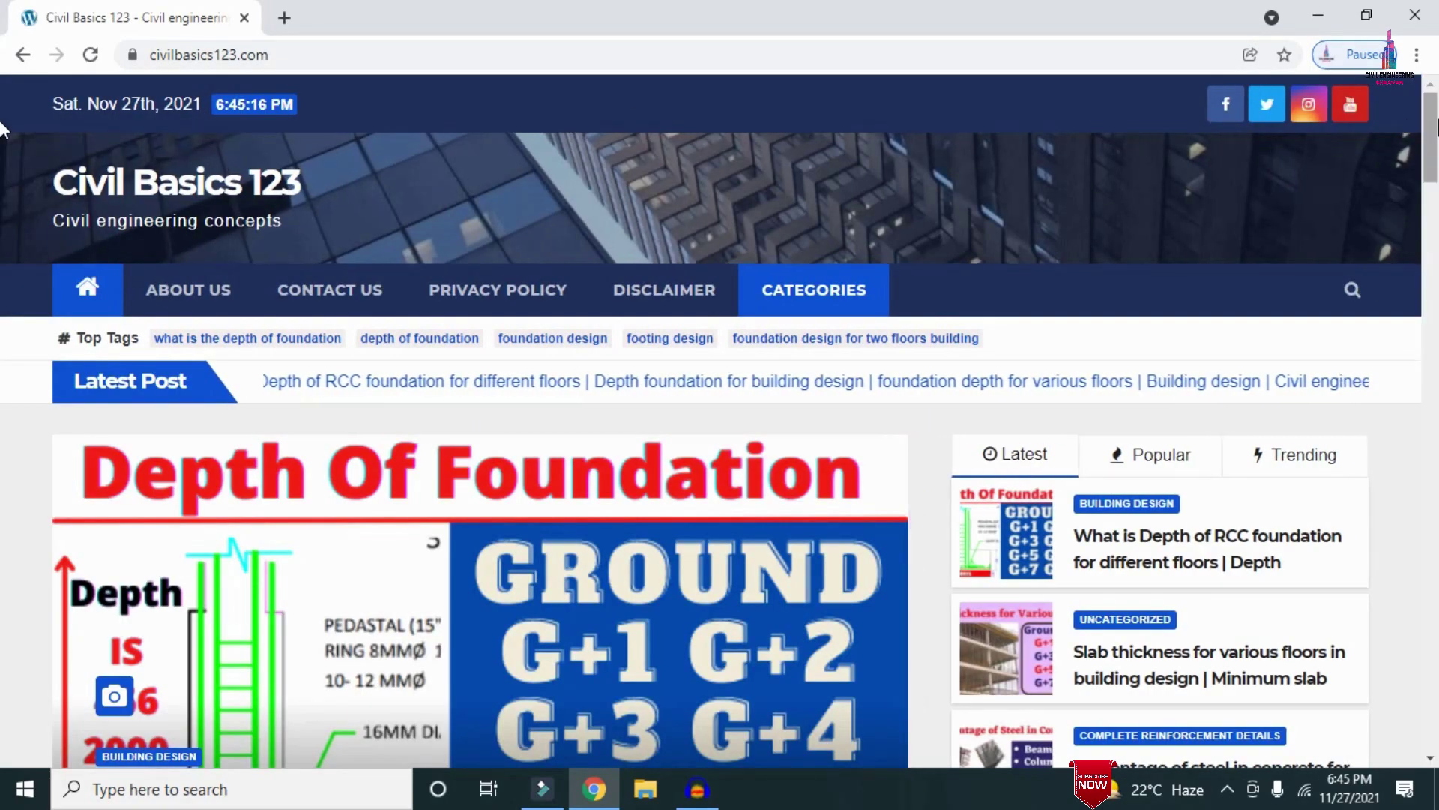
scroll(3, 150, down, 5)
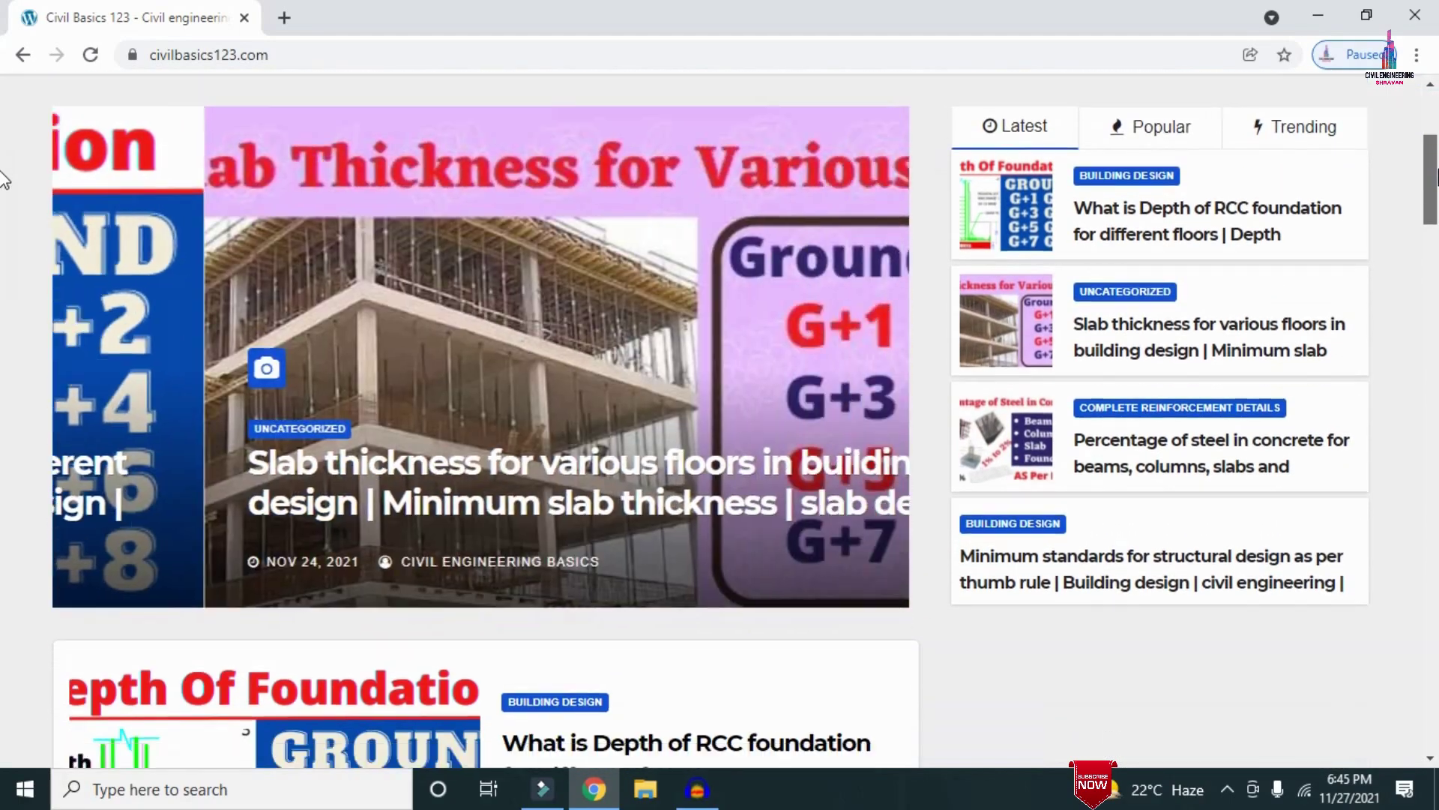
scroll(3, 174, down, 7)
scroll(3, 238, up, 12)
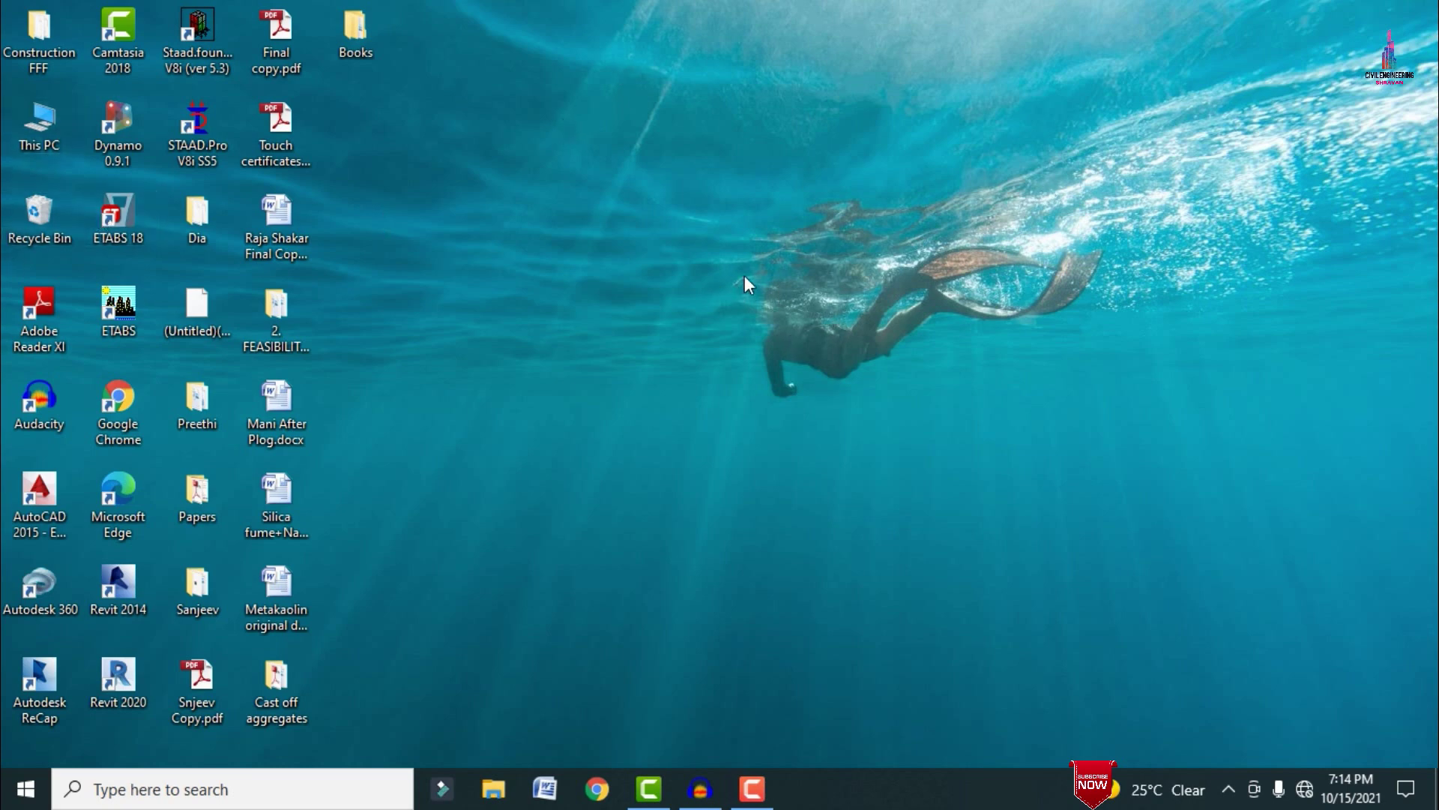
Switch to ETABS 18 and open the model CSA.EDB from the Construction FFF folder on the desktop.
click(106, 241)
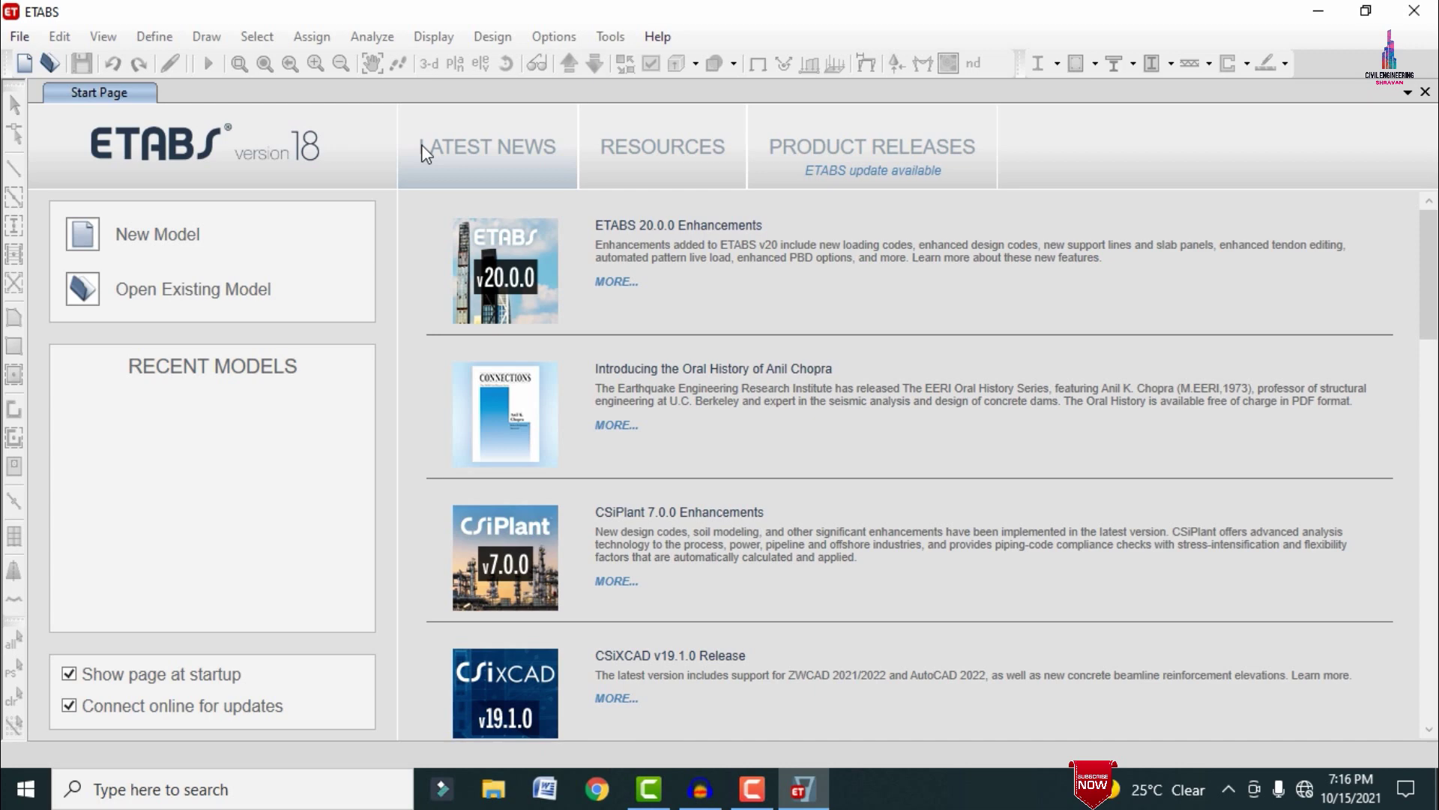
click(20, 36)
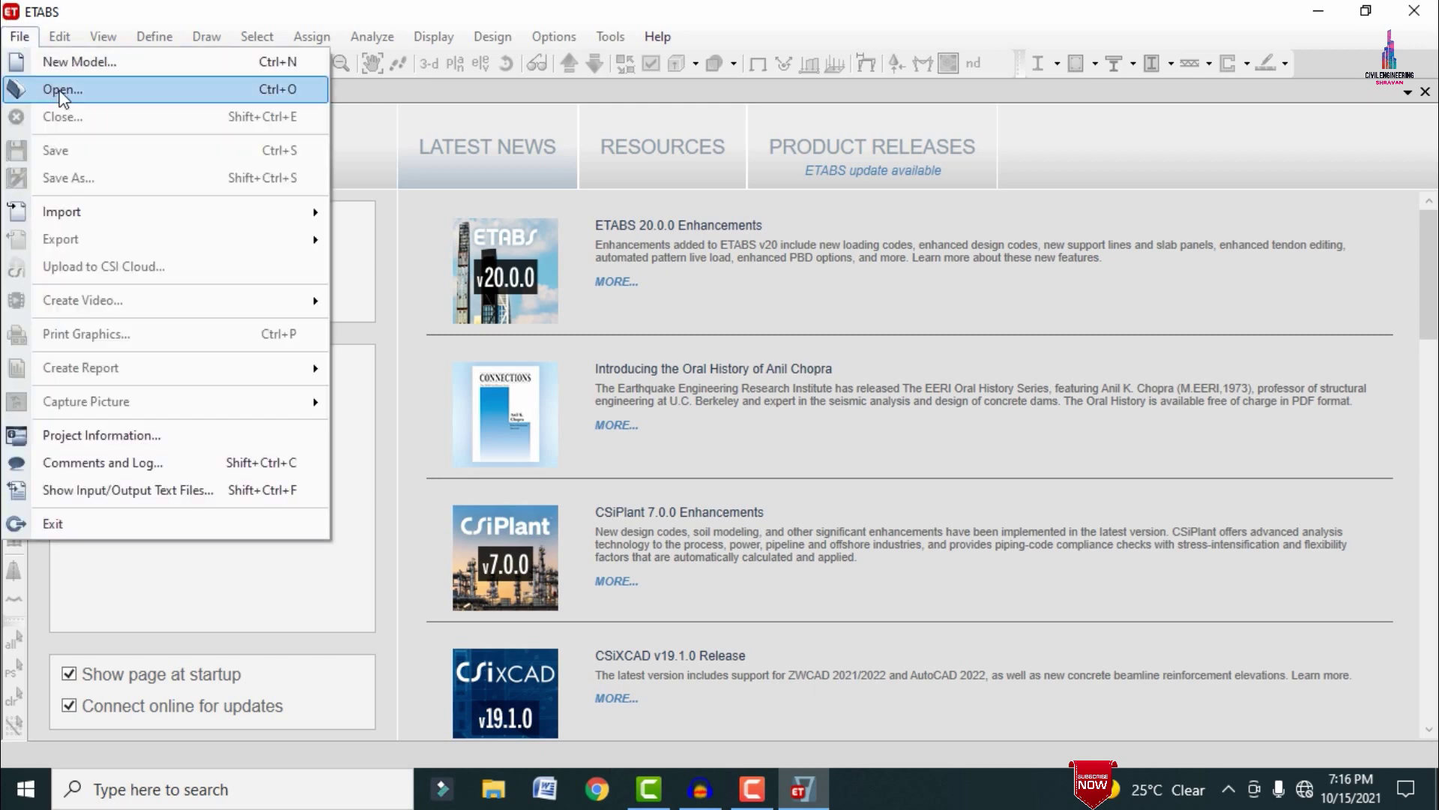
click(63, 96)
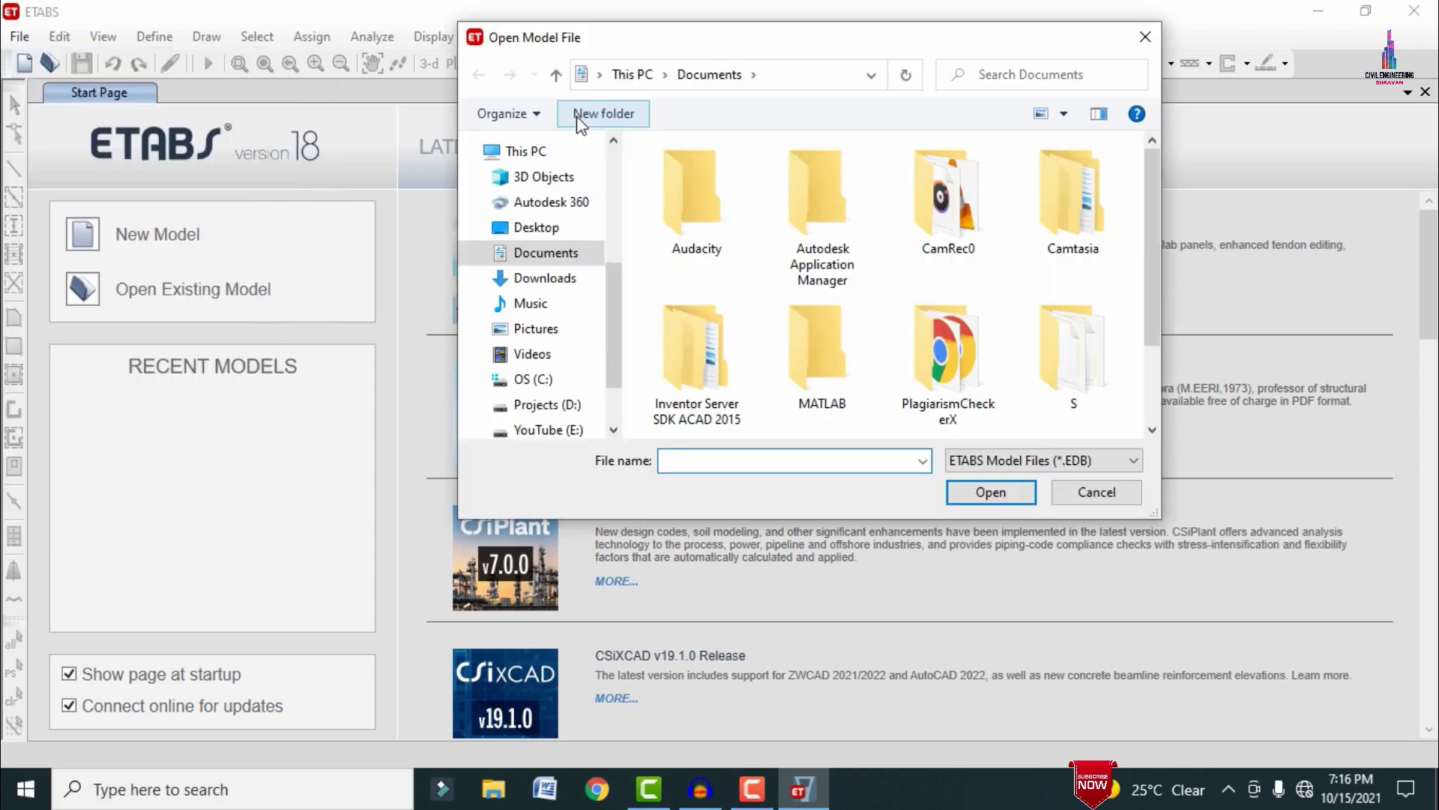
click(536, 230)
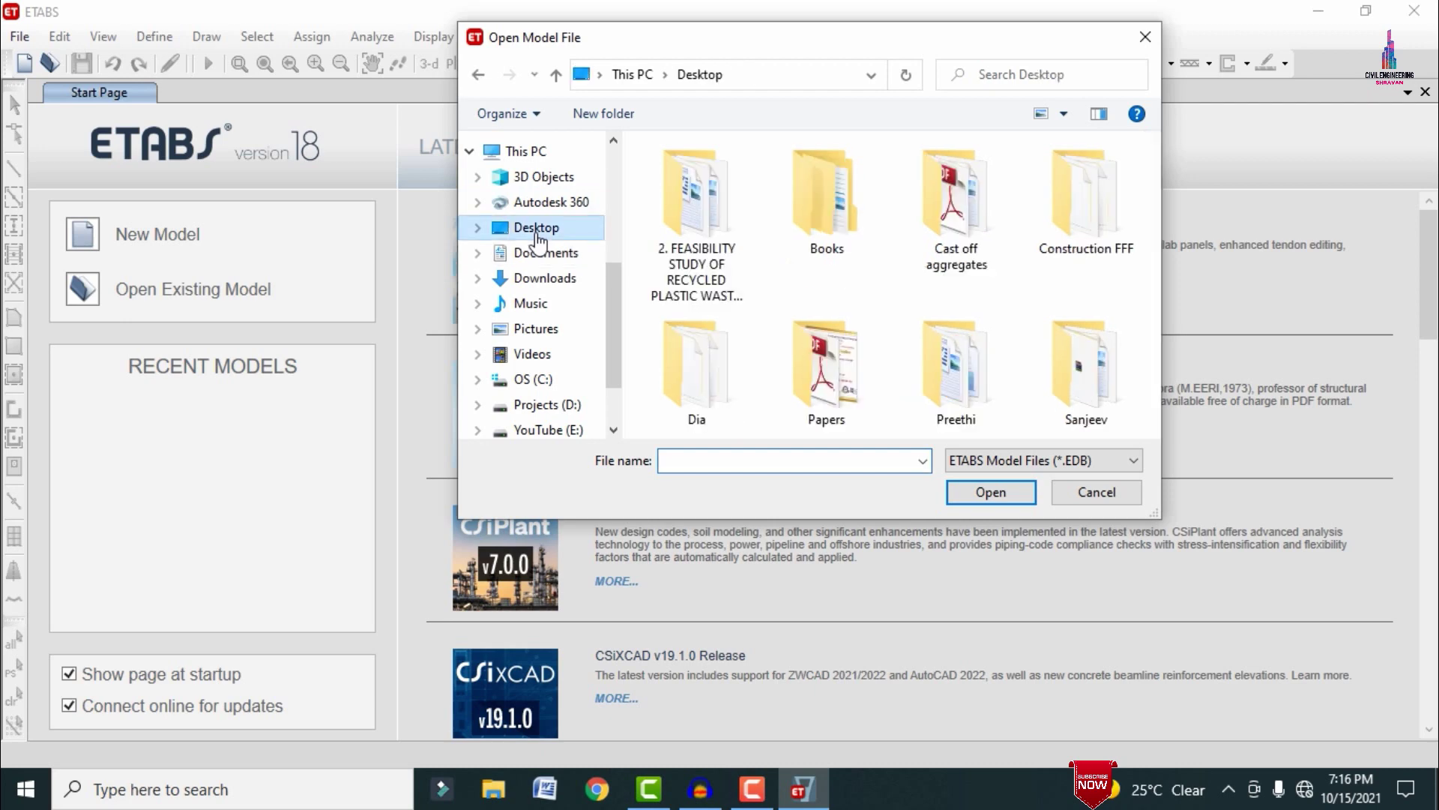
double_click(1108, 220)
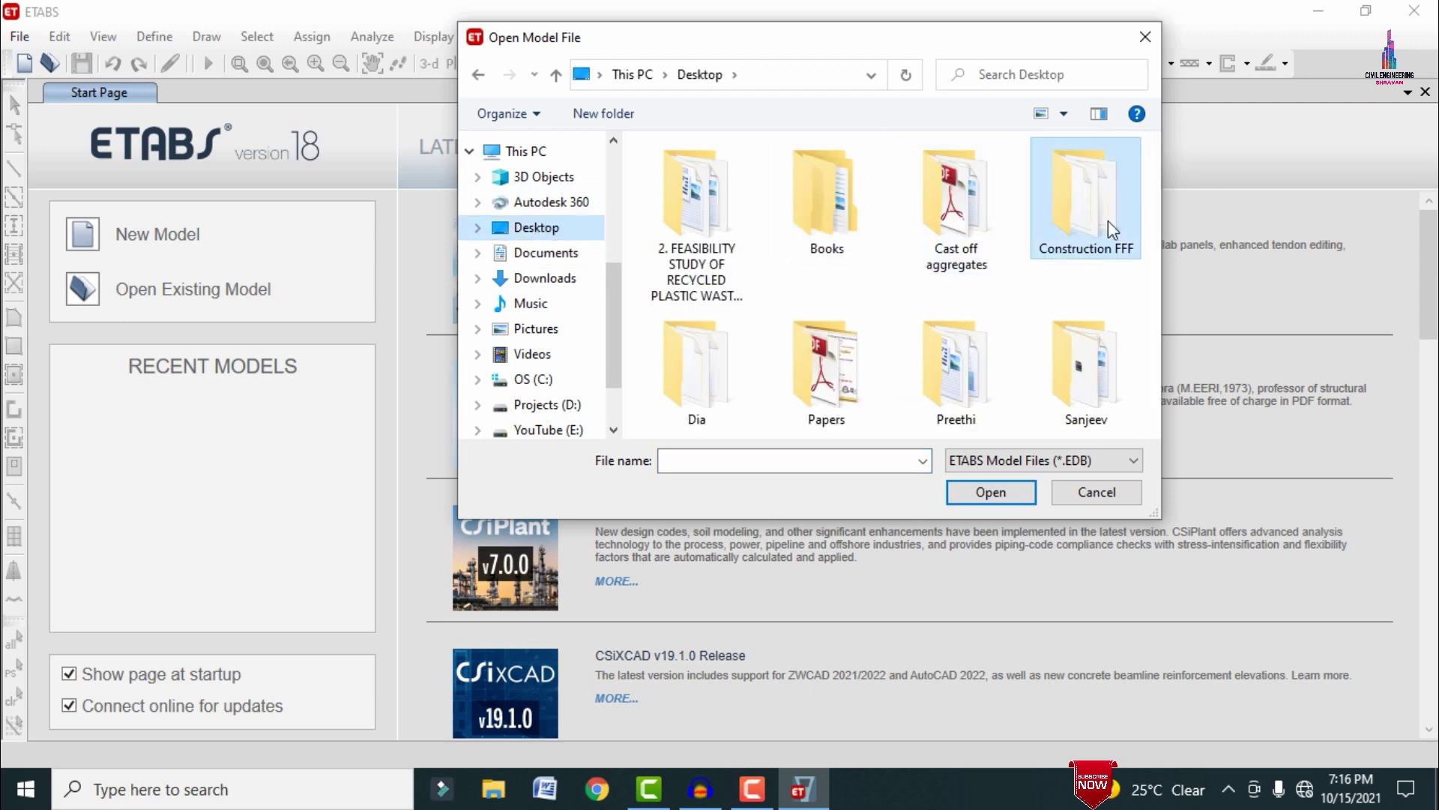
click(817, 179)
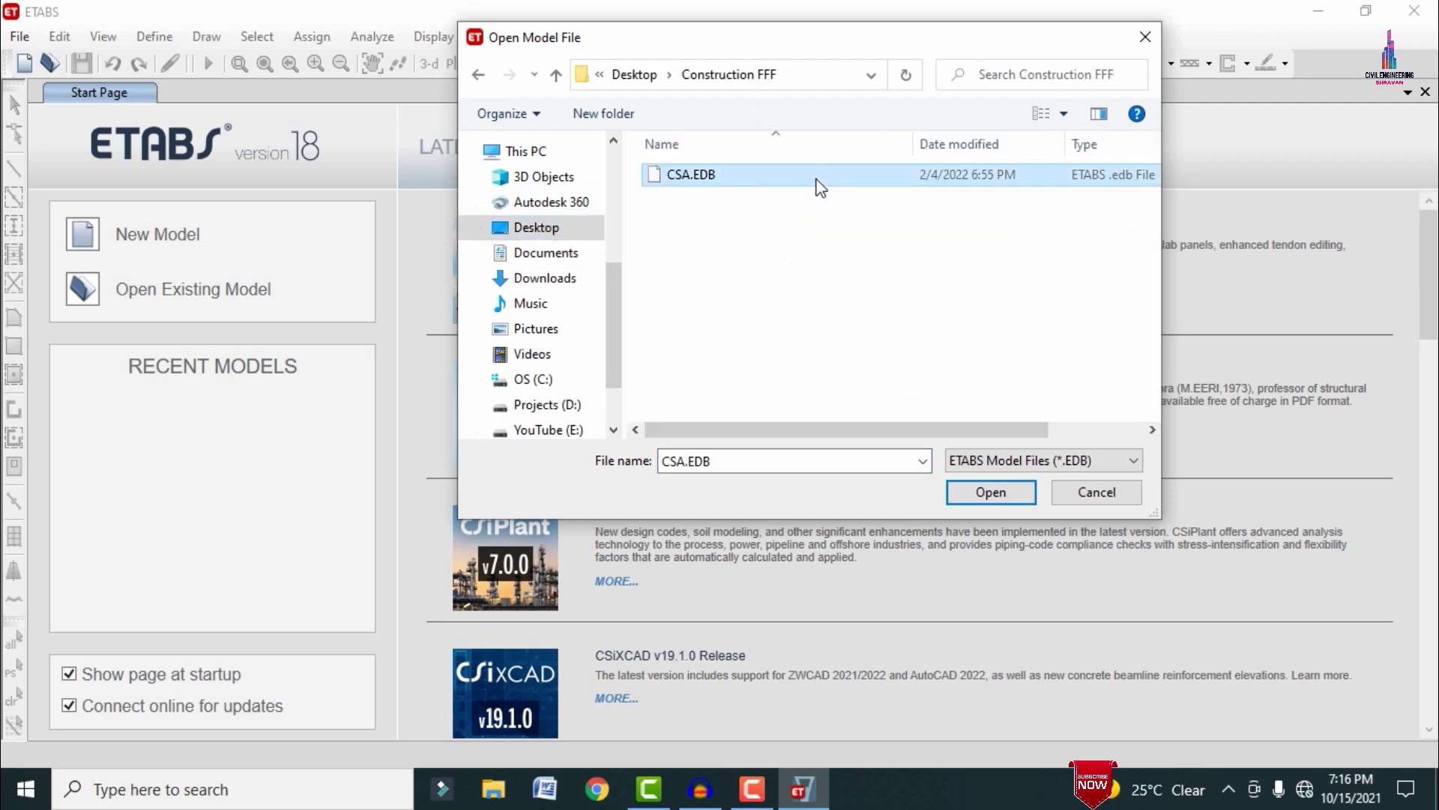
click(819, 183)
double_click(862, 185)
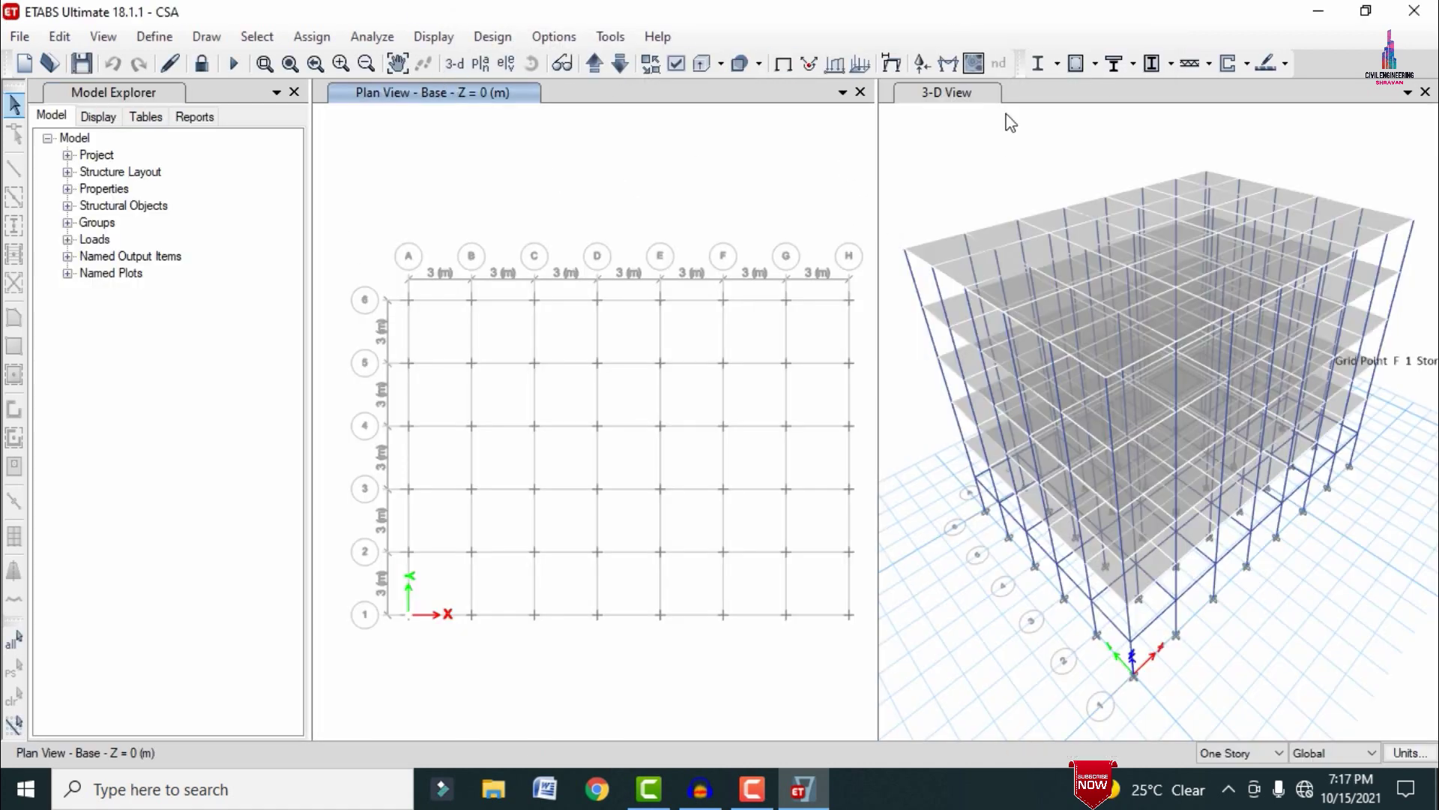
Go through the story plans of the building, ending with the plan view on Story2.
click(624, 63)
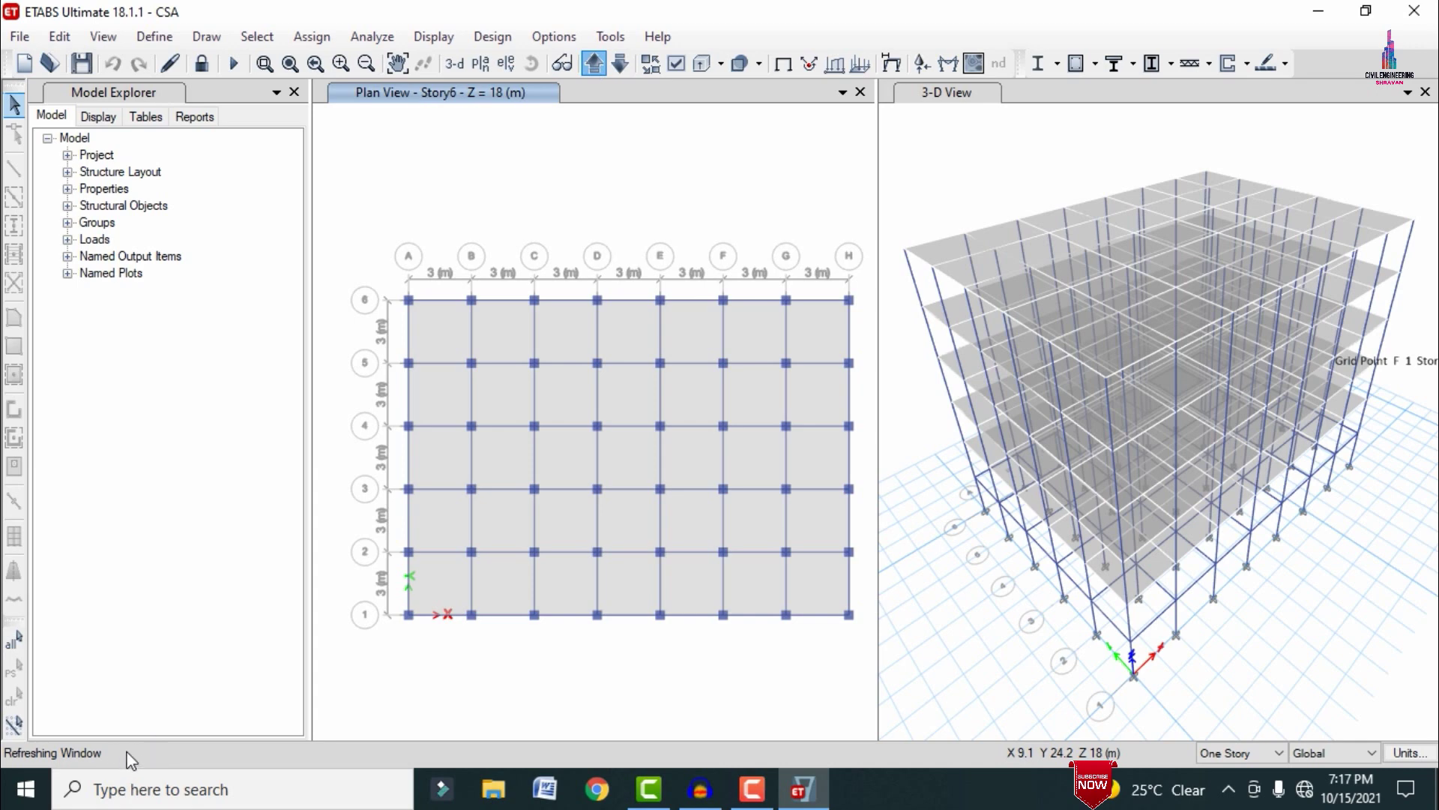
click(590, 66)
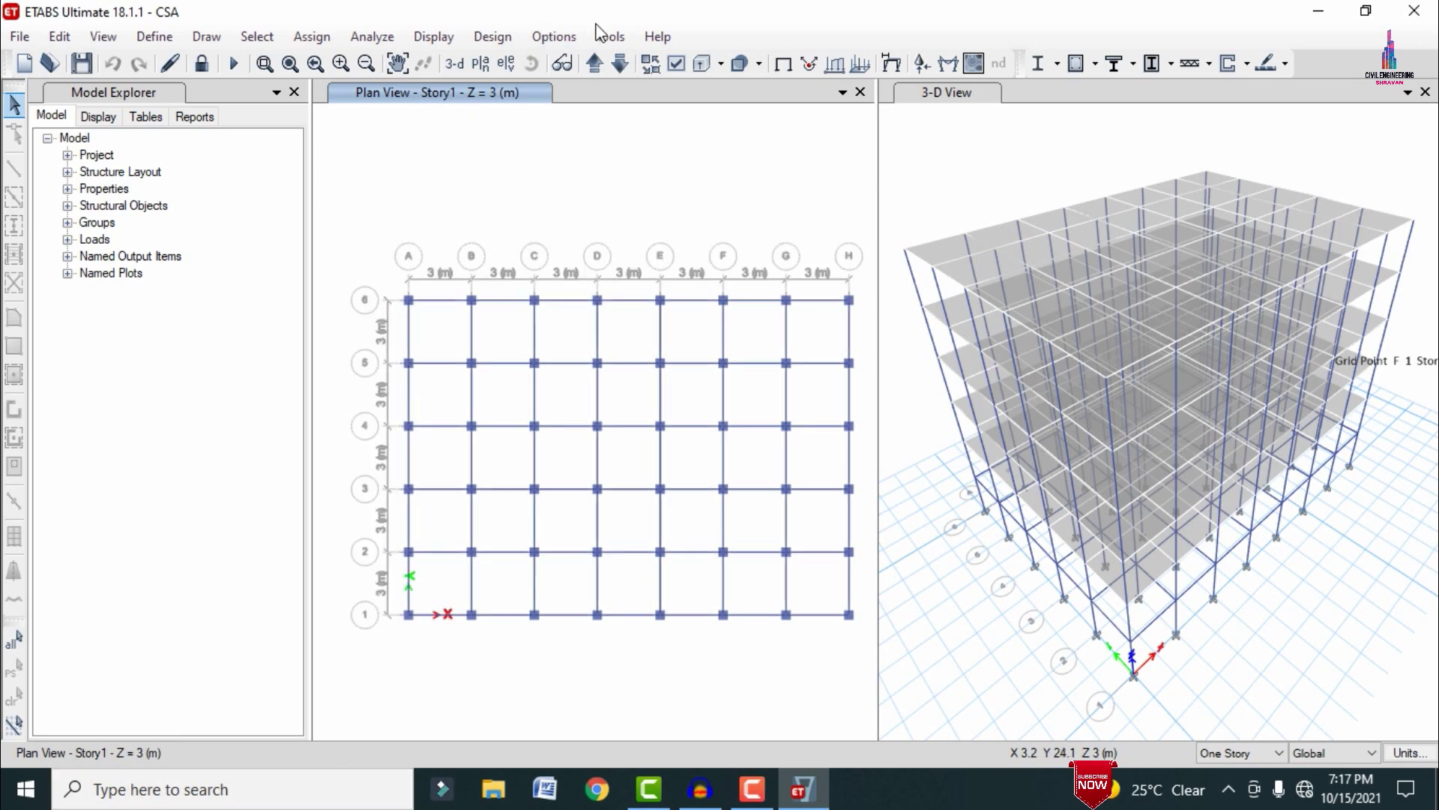
click(593, 65)
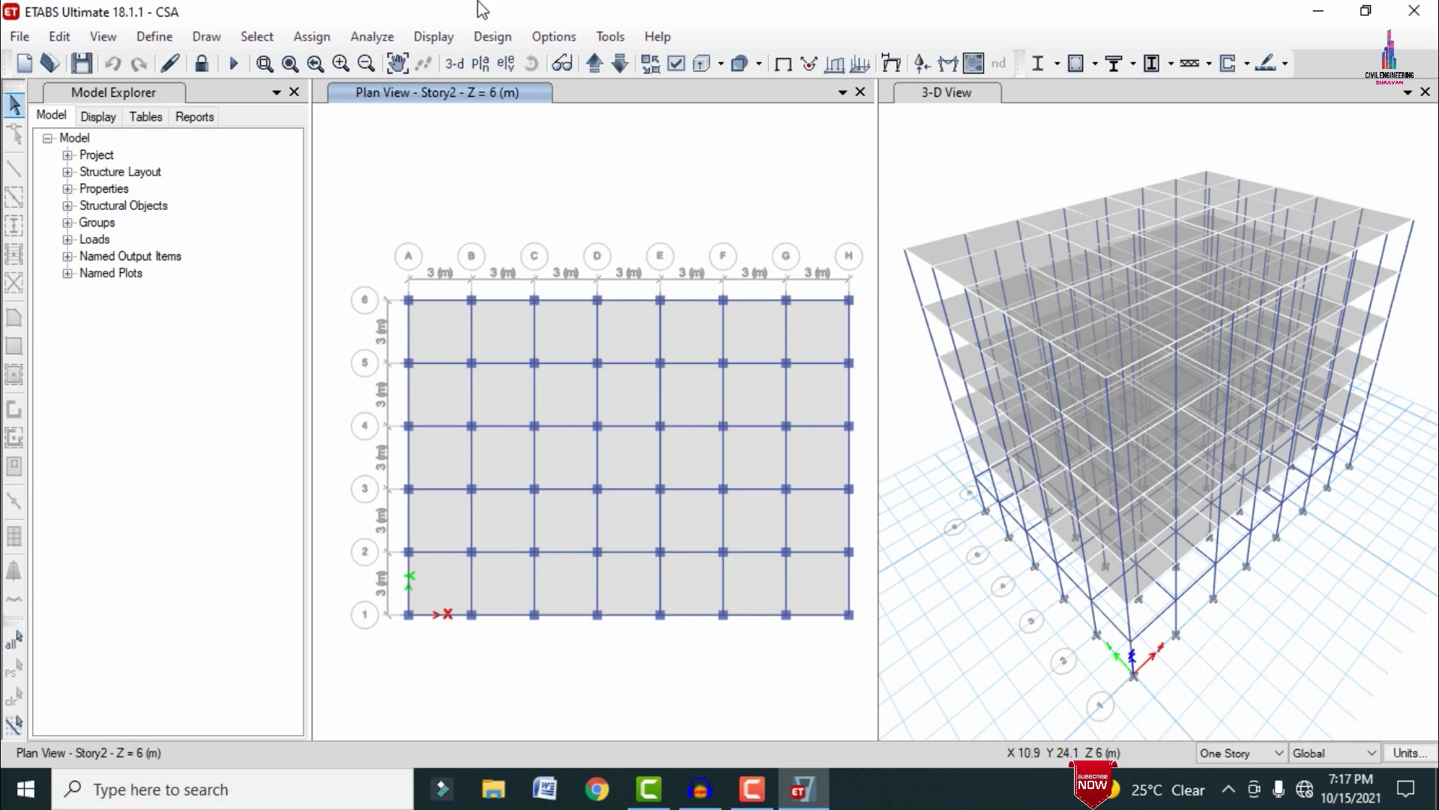
Review the defined materials M30 and HYSD500, leaving the material definitions without changes.
click(156, 37)
click(186, 63)
click(512, 335)
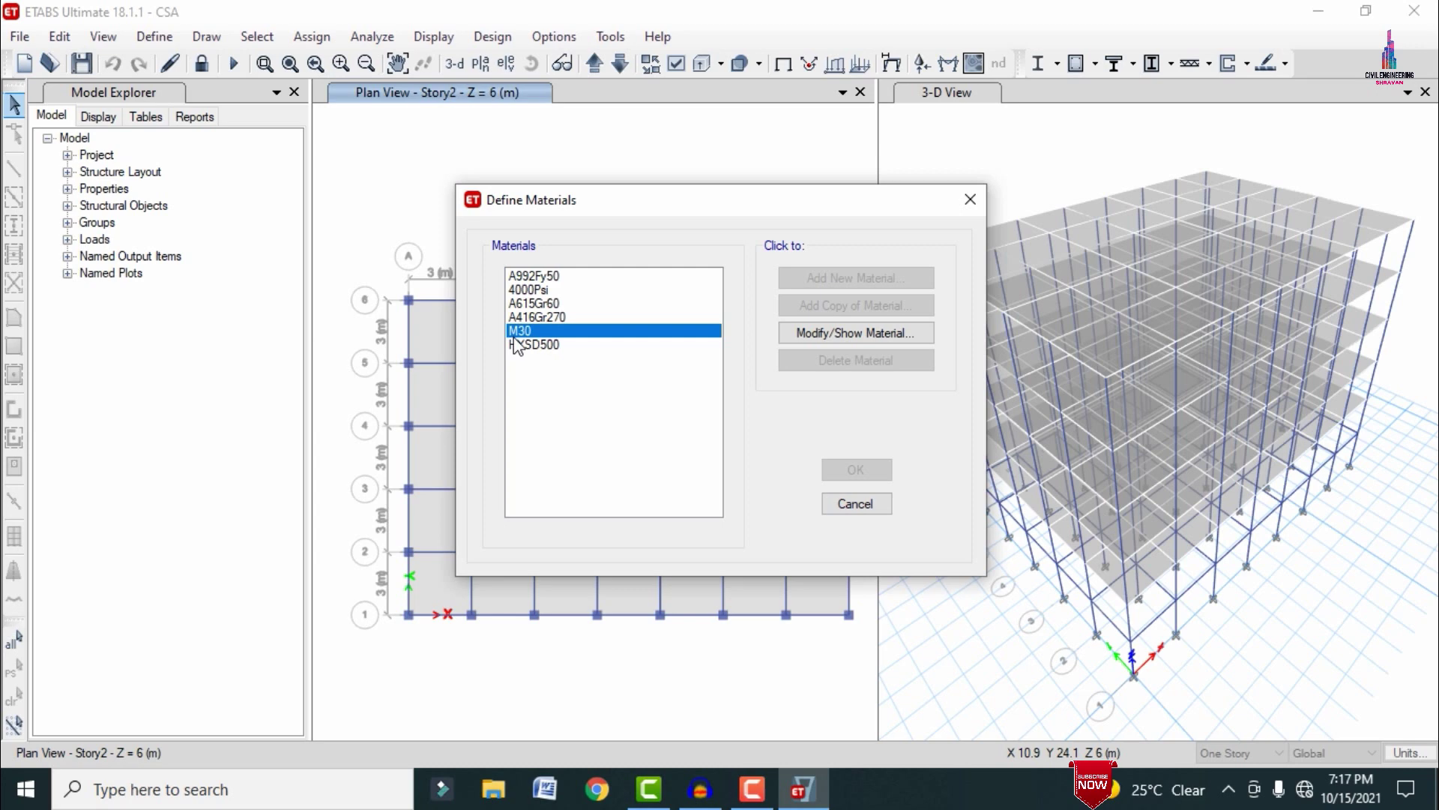
click(555, 348)
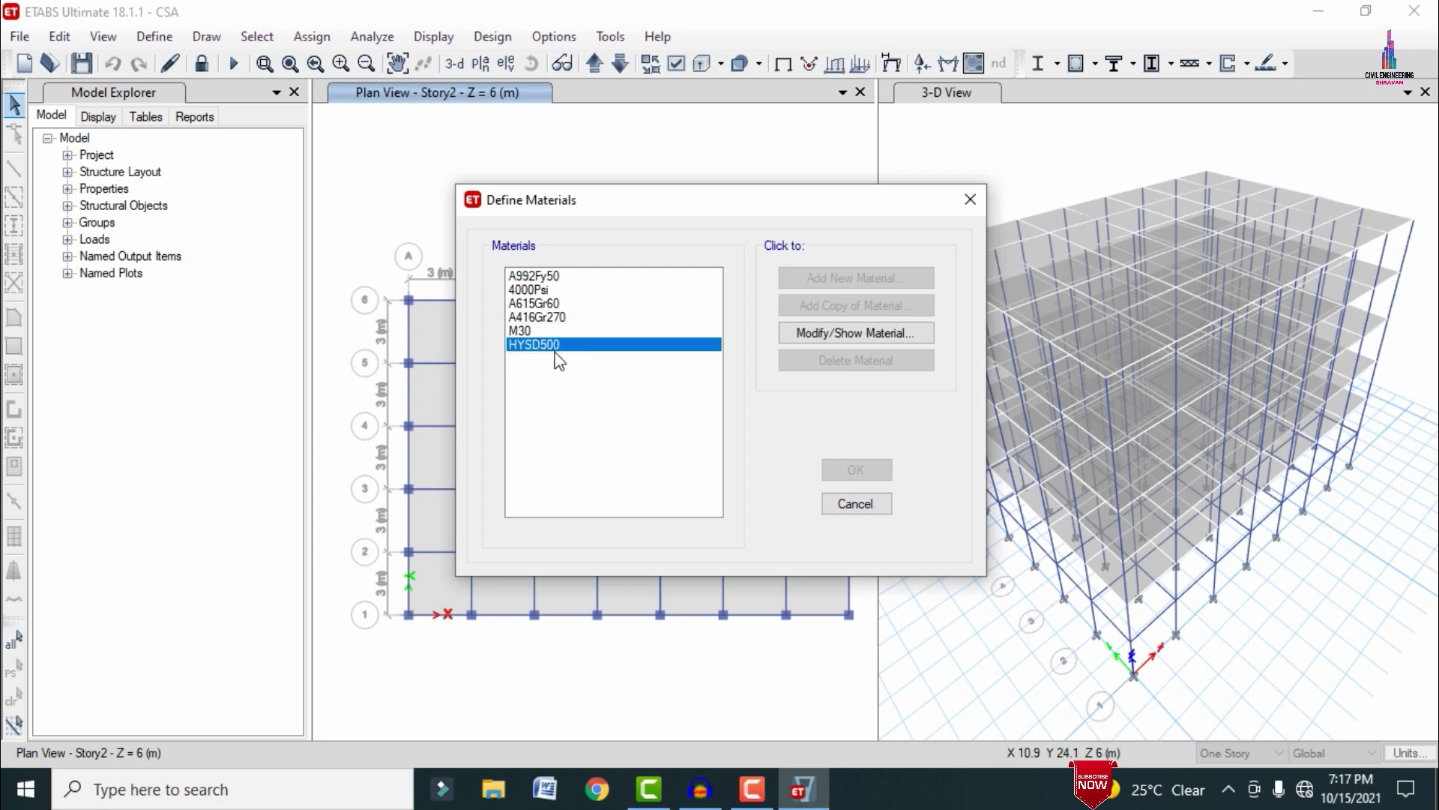
click(856, 505)
Review the defined frame sections, the column C0.45X0.45 and the beam B0.35X0.45, without changing them.
click(154, 36)
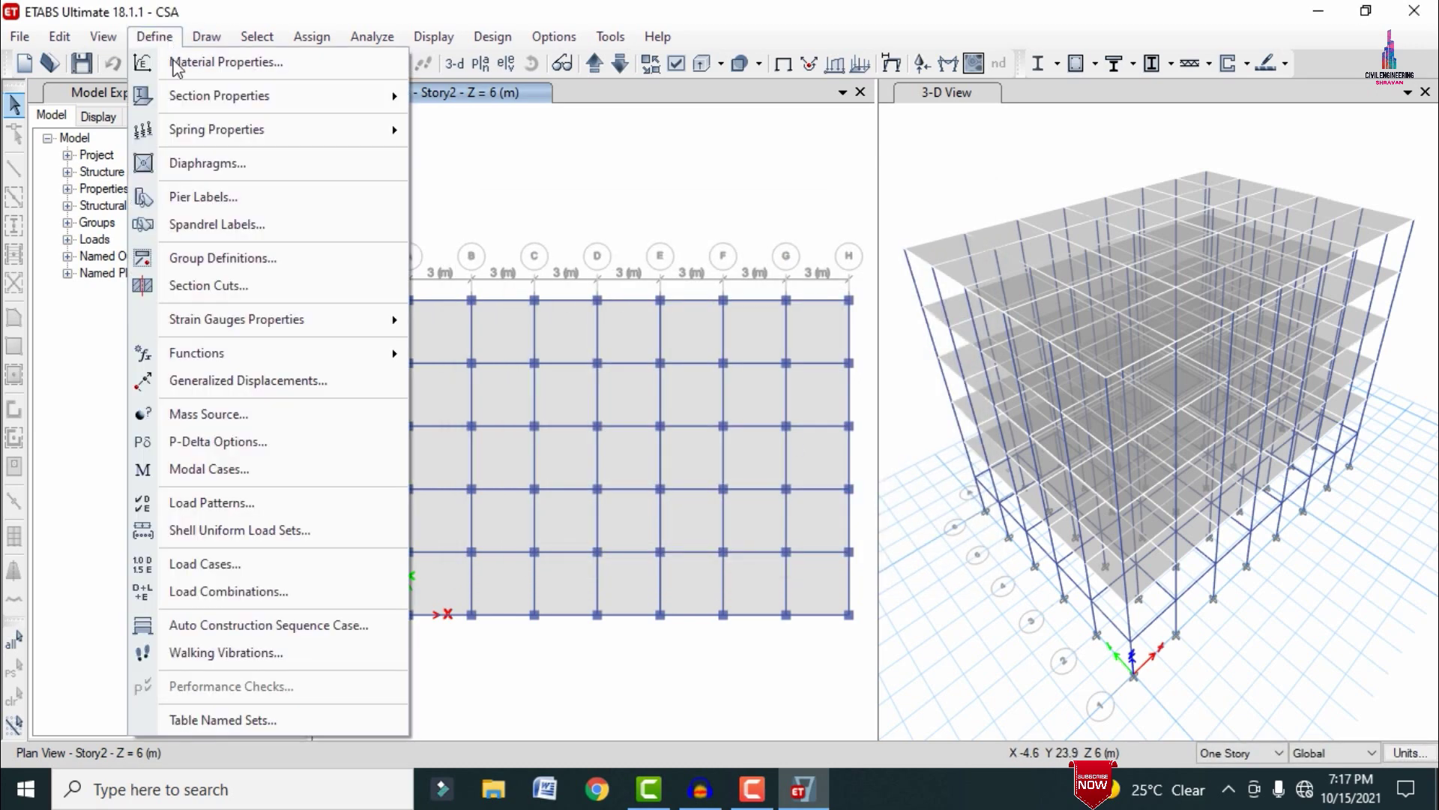
mouse_move(198, 105)
click(478, 102)
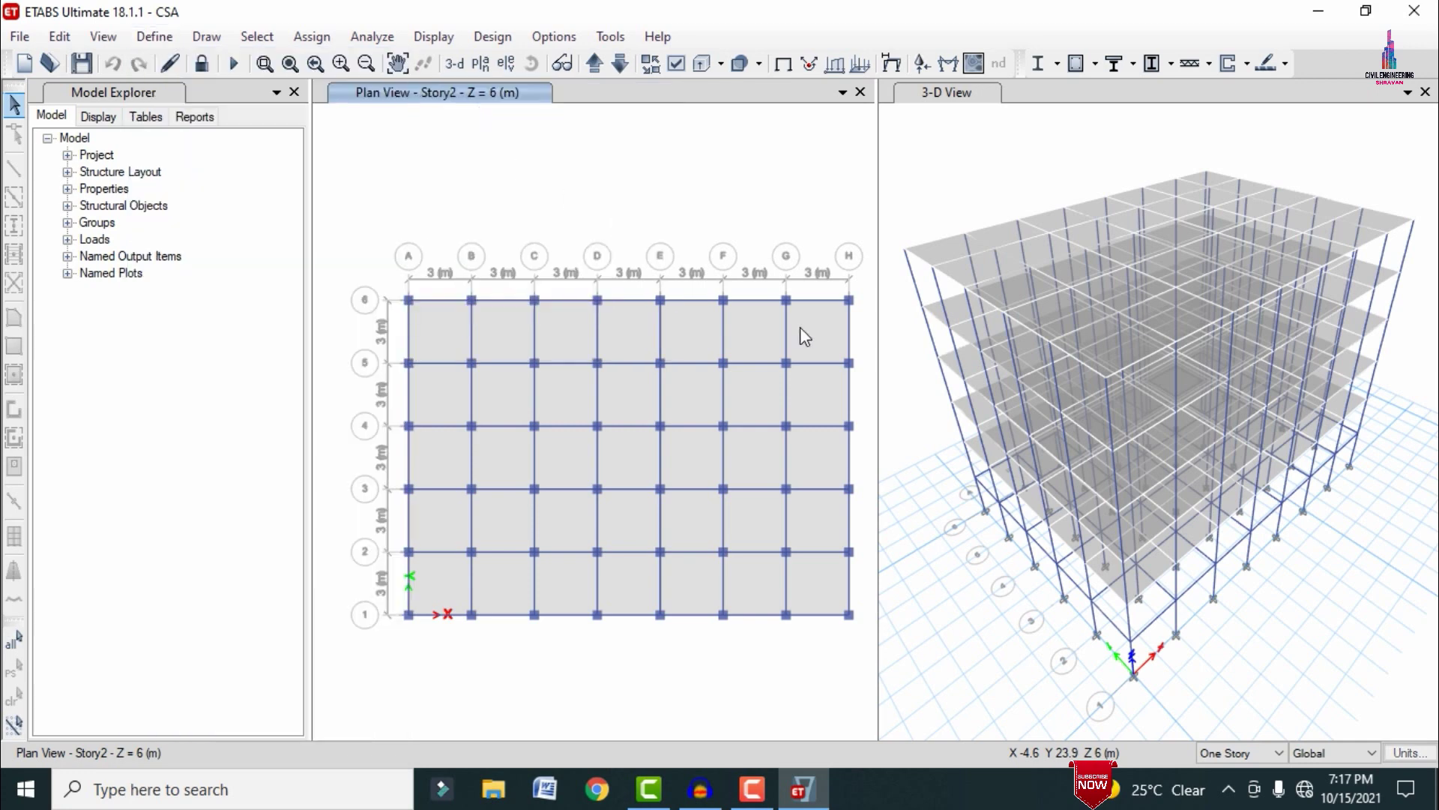
click(516, 345)
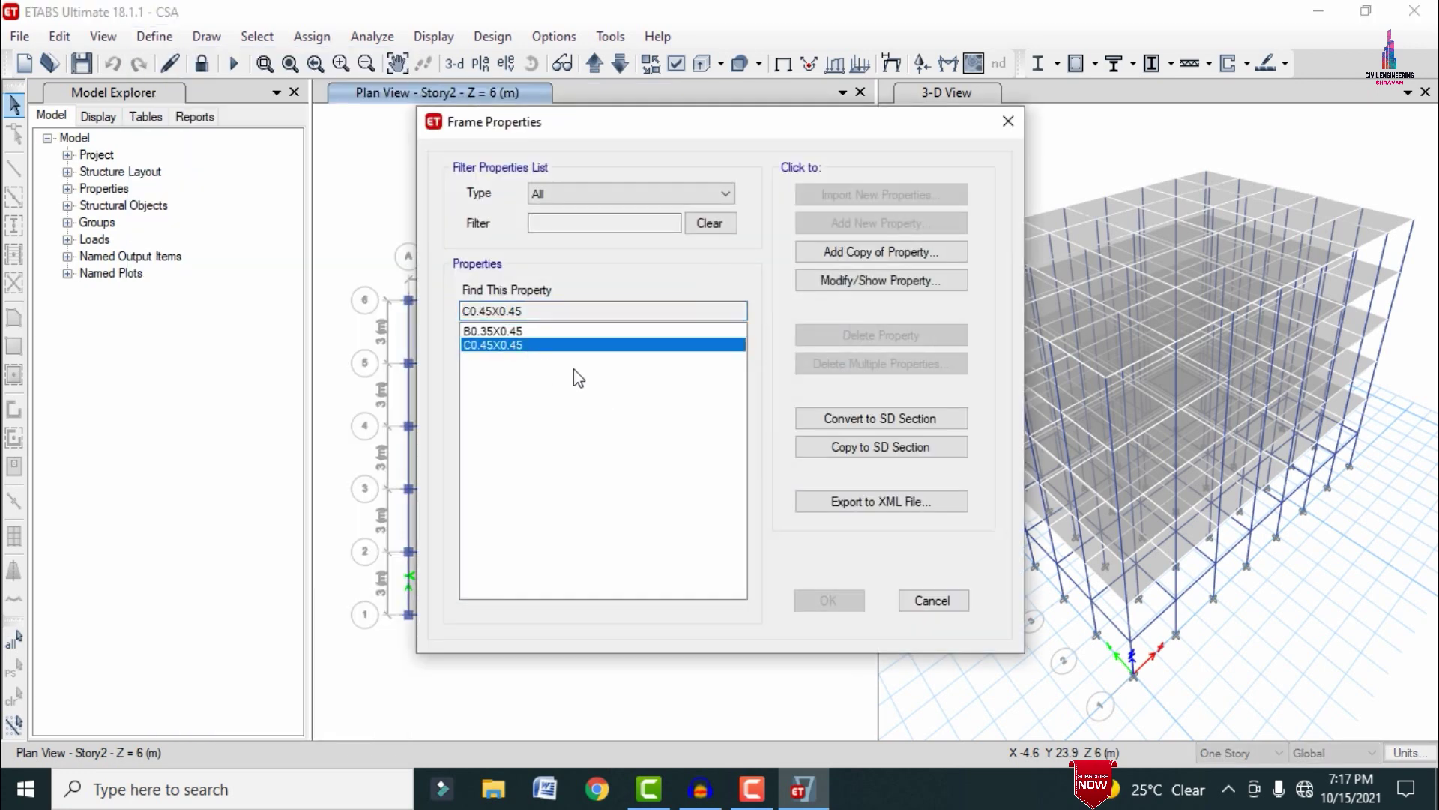
click(519, 333)
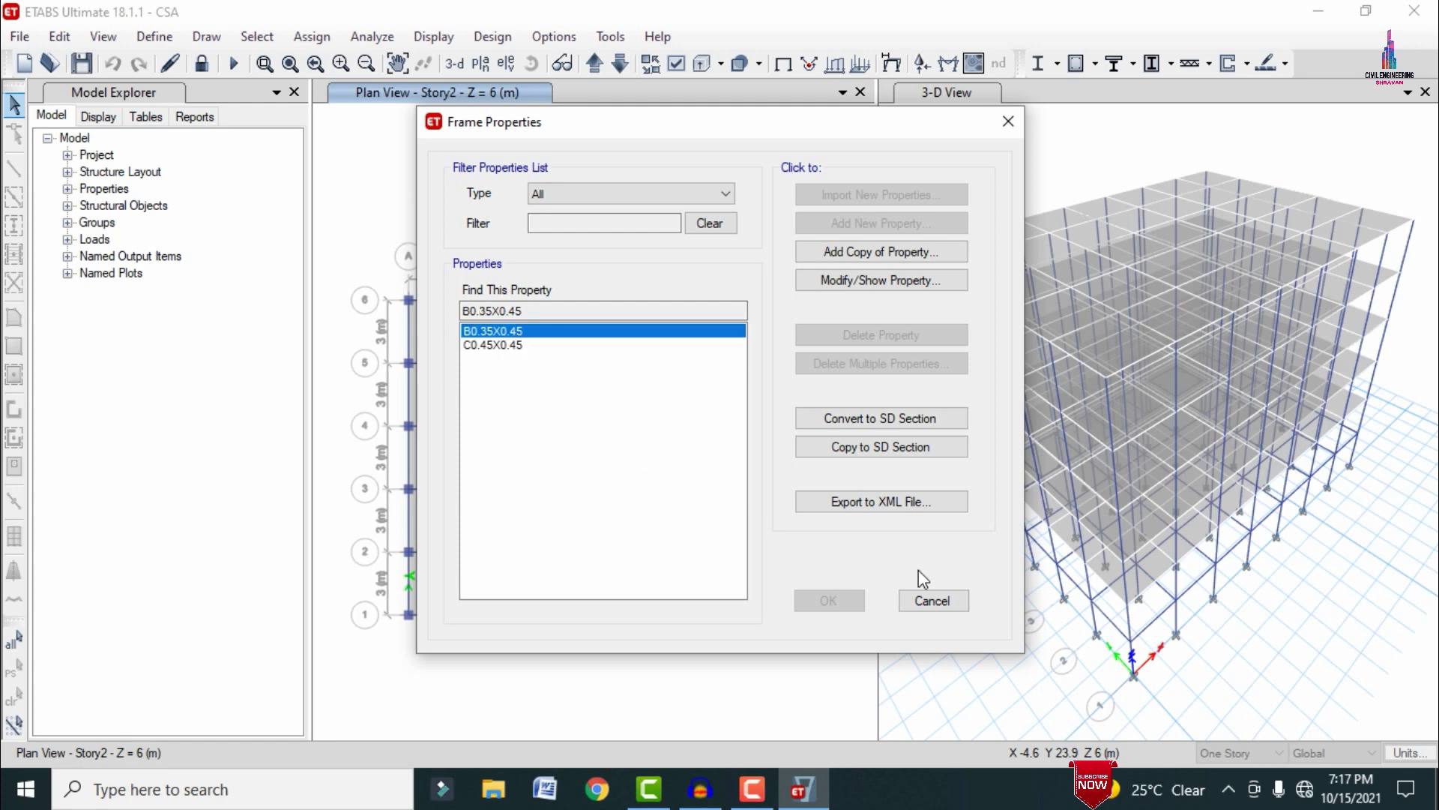
click(947, 603)
Review the property data of the slab section S150 and close the slab definitions without changes.
click(154, 36)
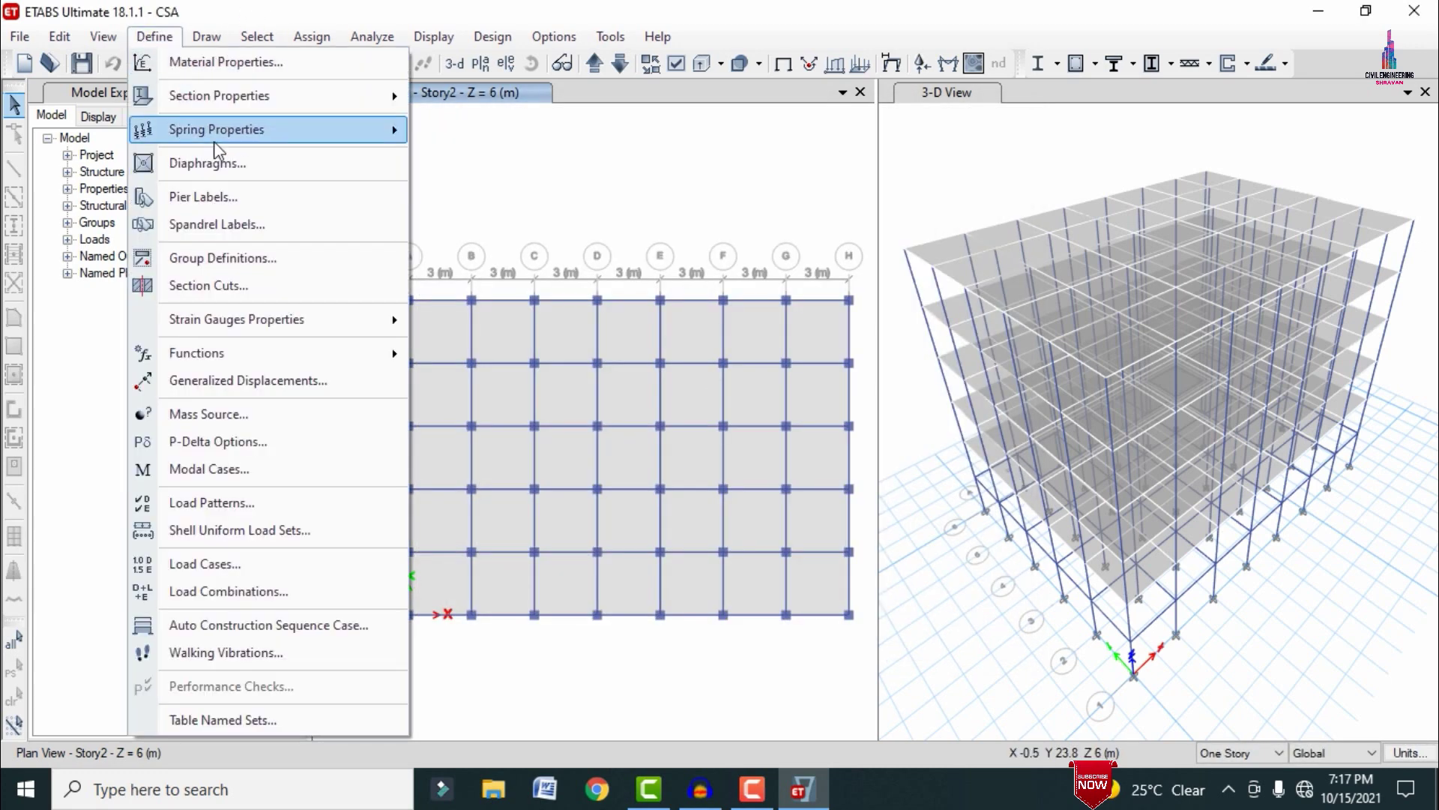
click(472, 158)
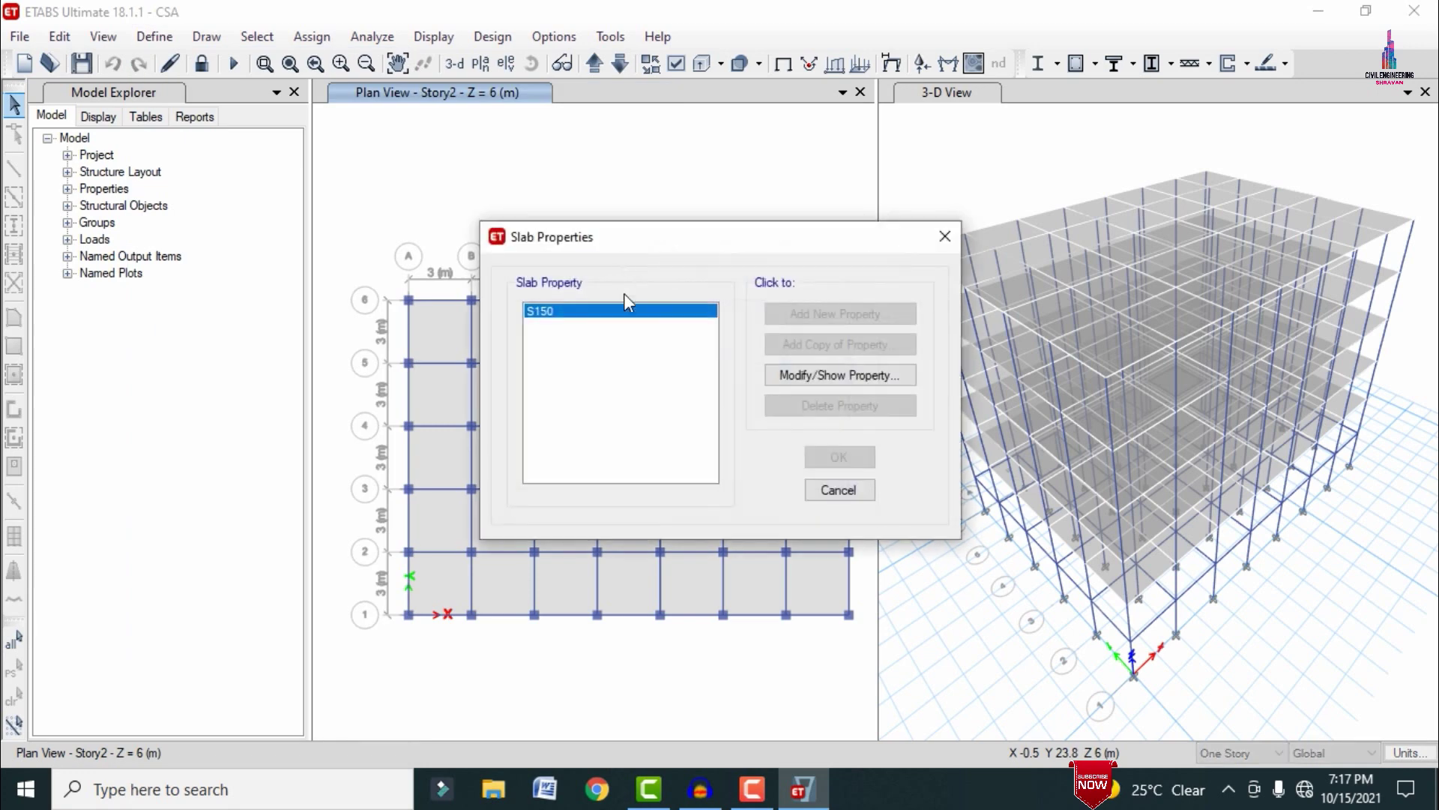
click(816, 384)
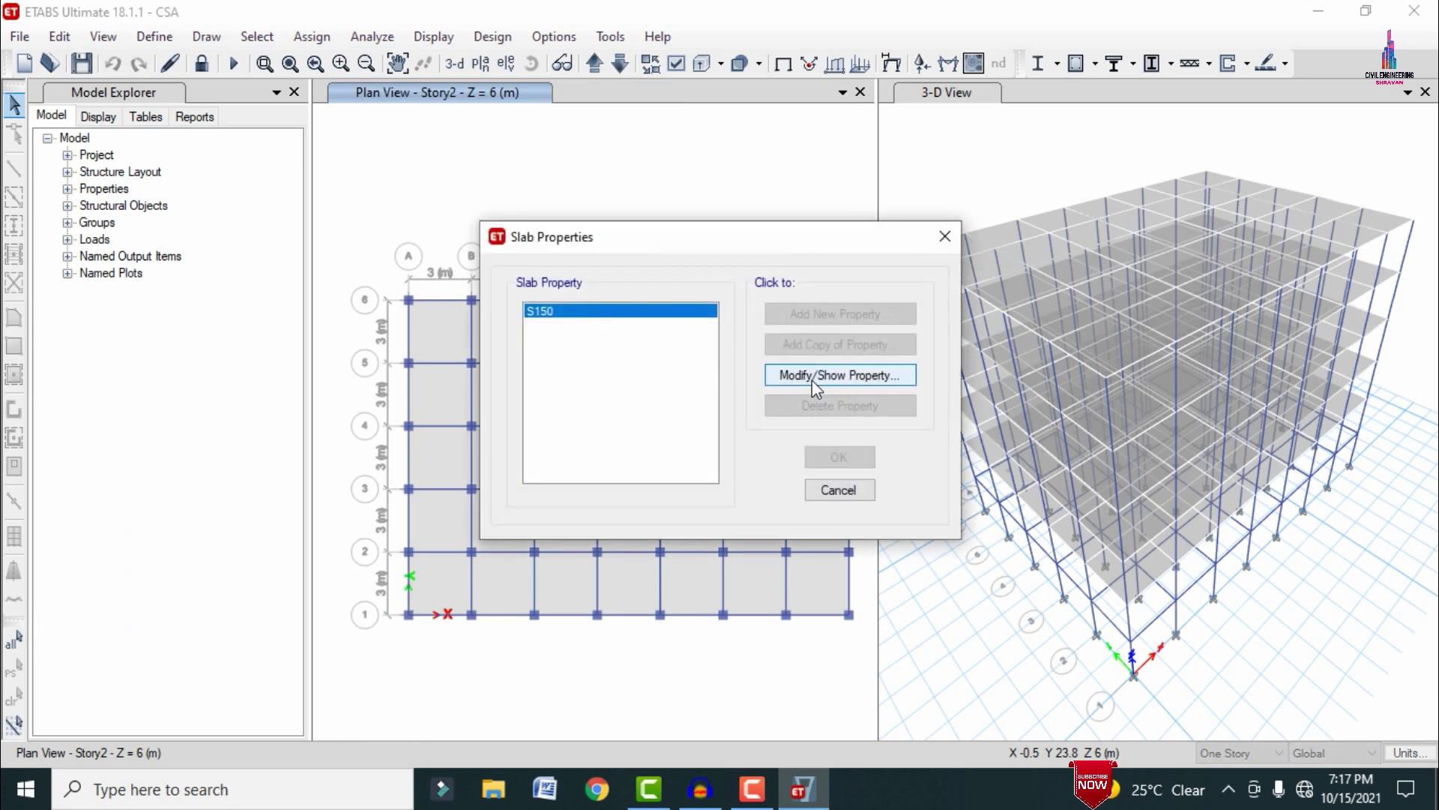
click(784, 636)
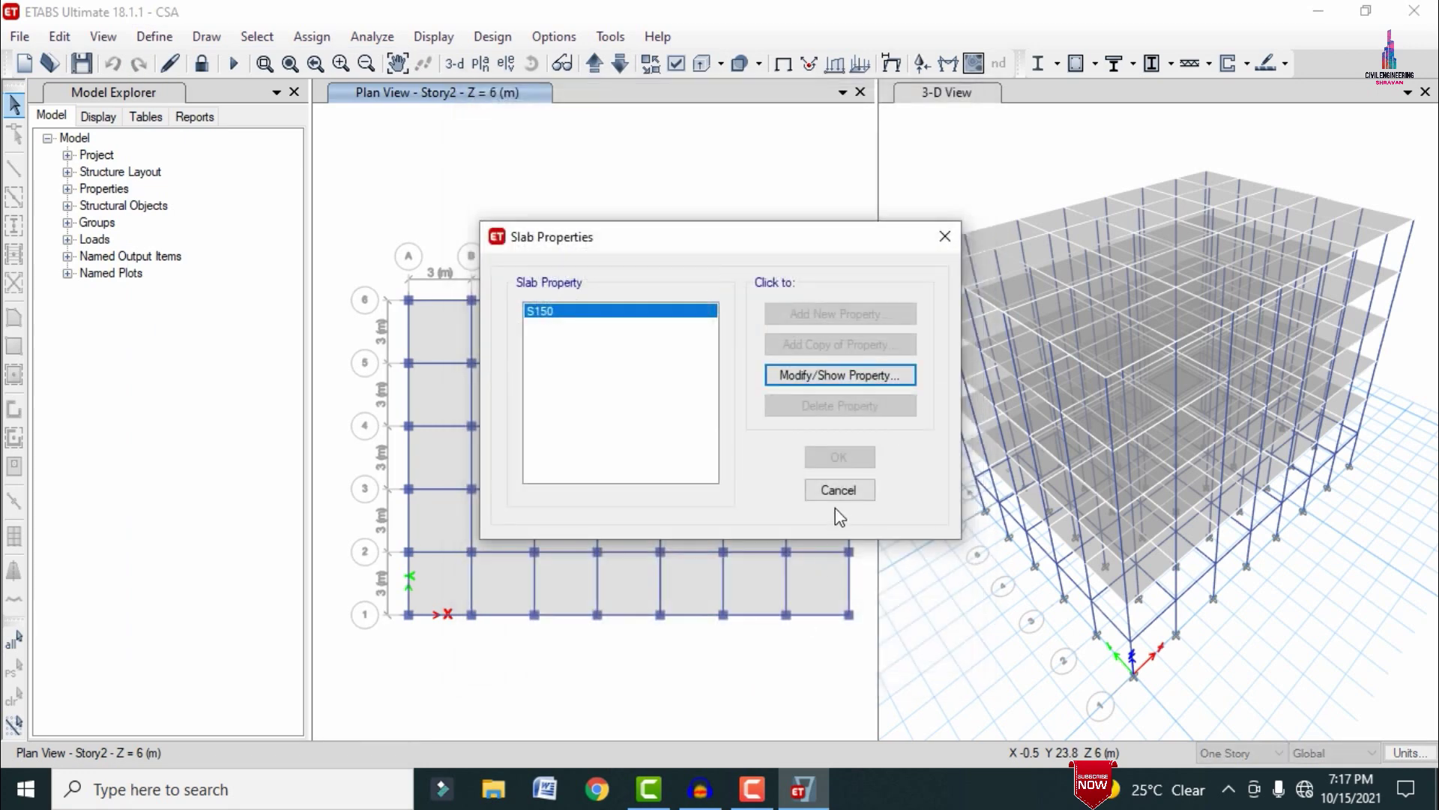
click(841, 493)
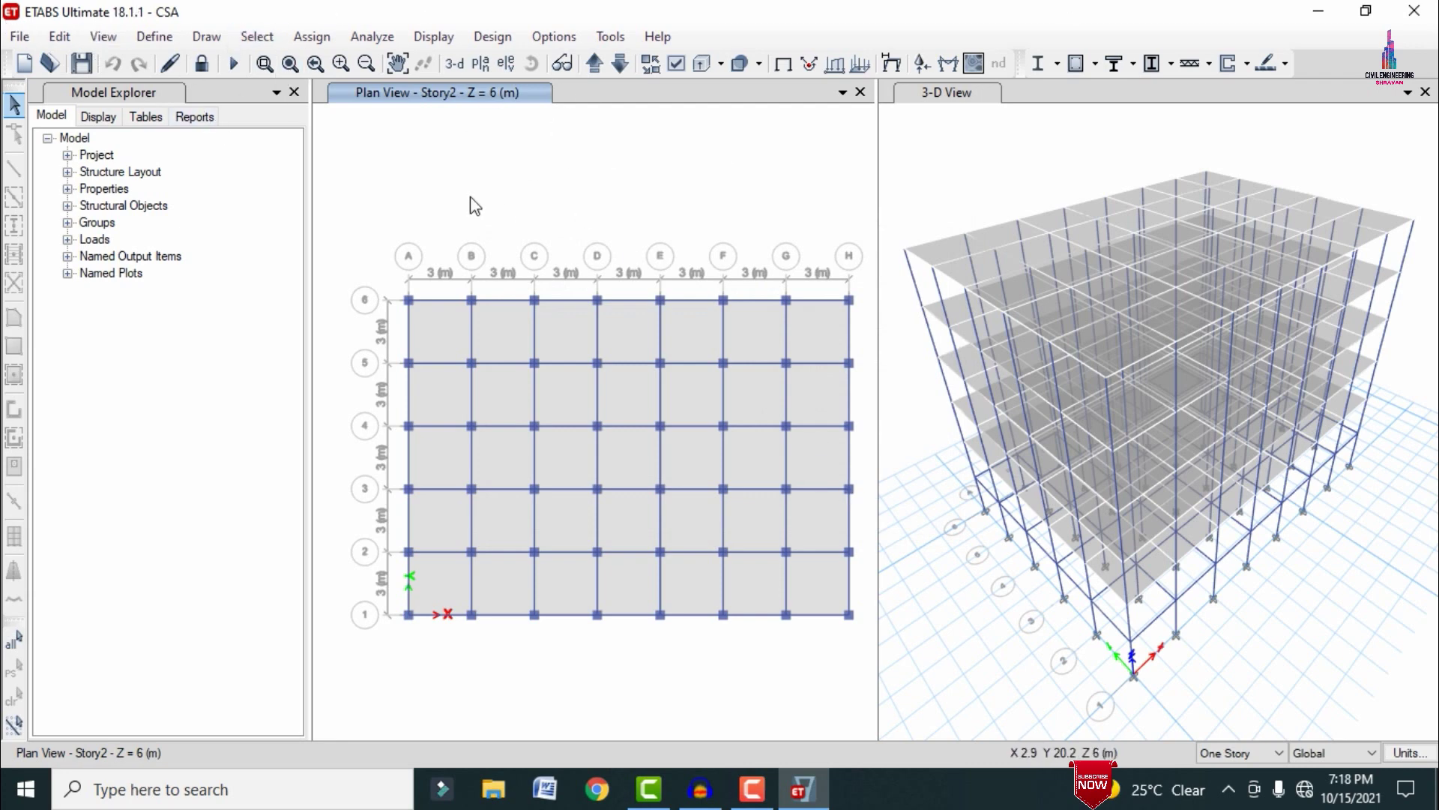
Review the defined Dead and Live load patterns and close them without changes.
click(150, 36)
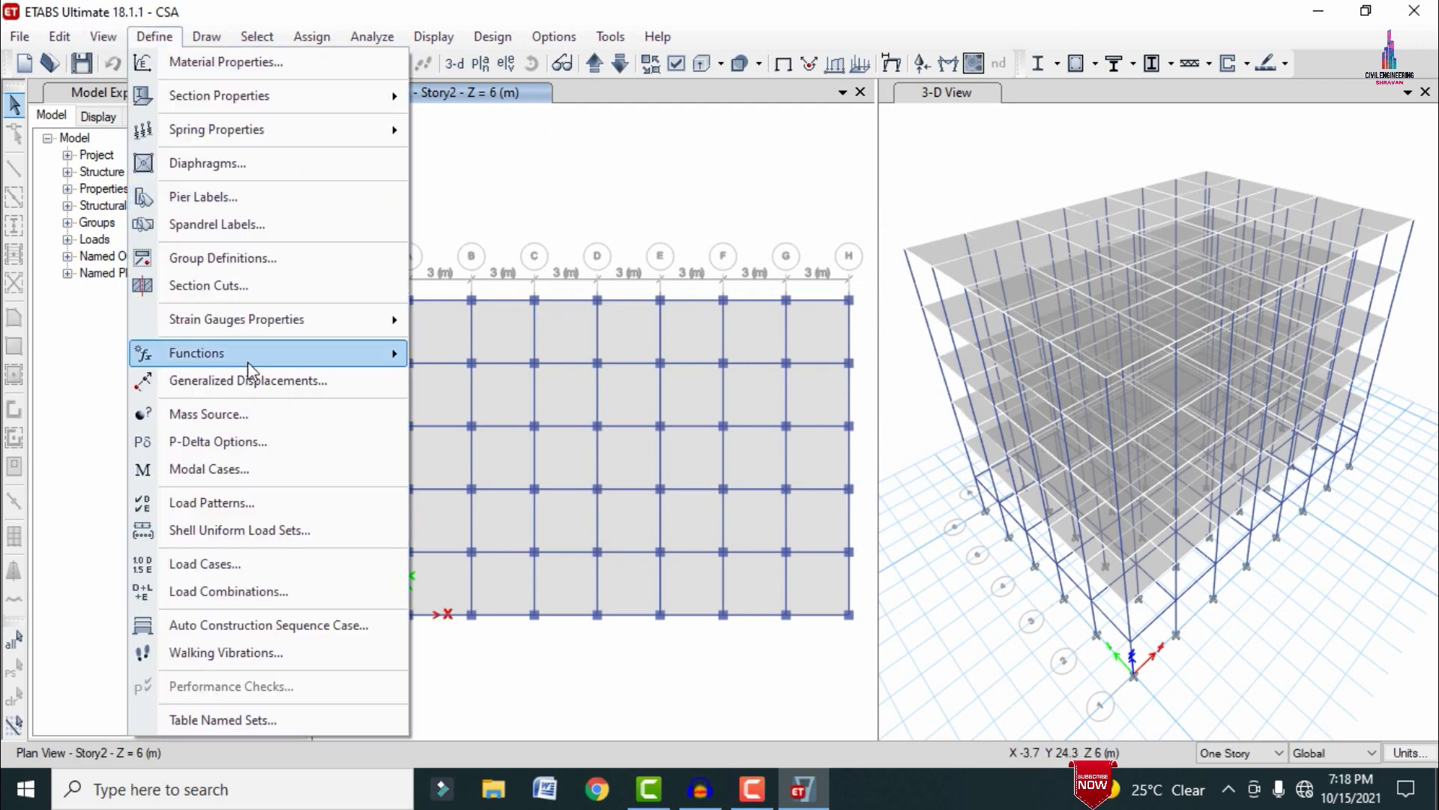
click(254, 496)
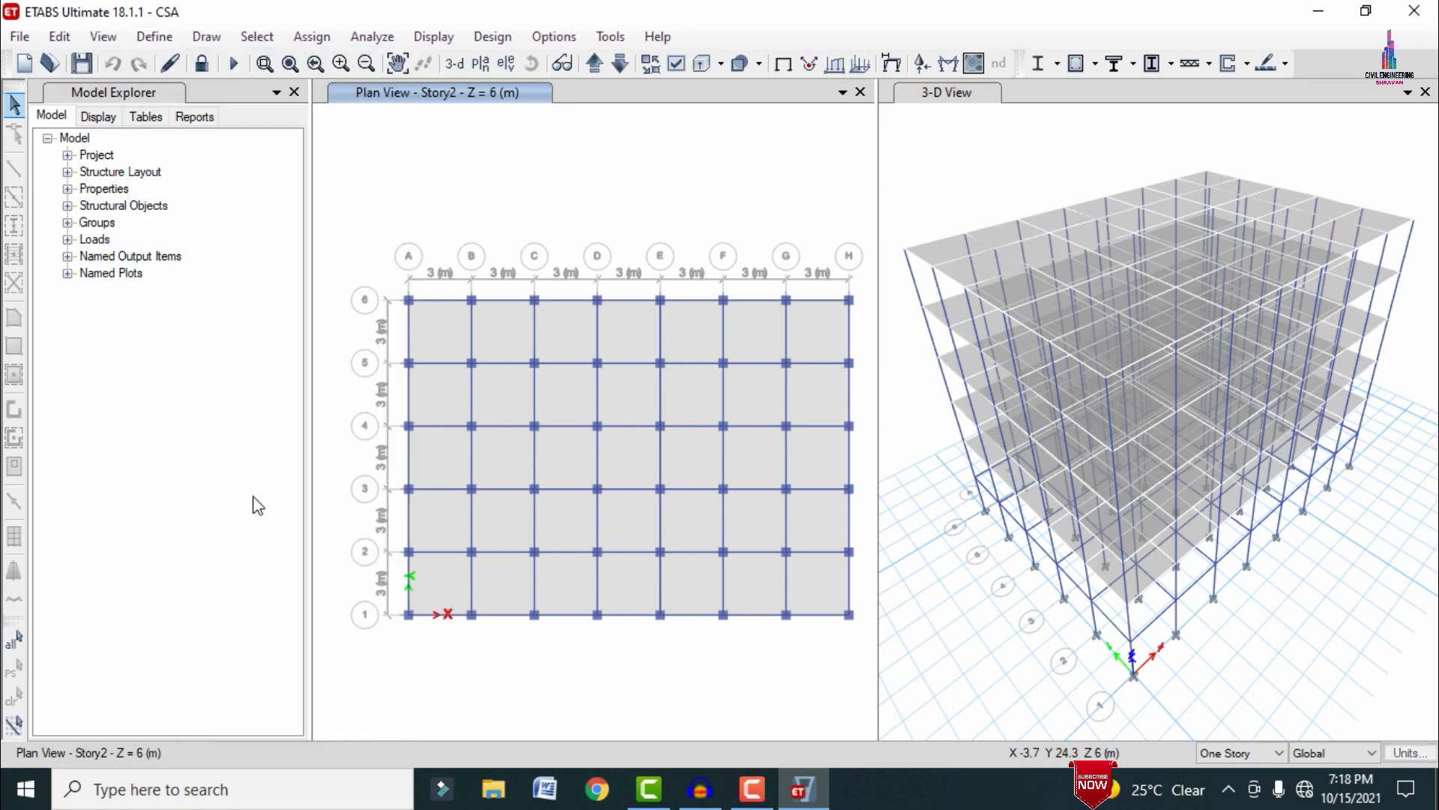
click(499, 374)
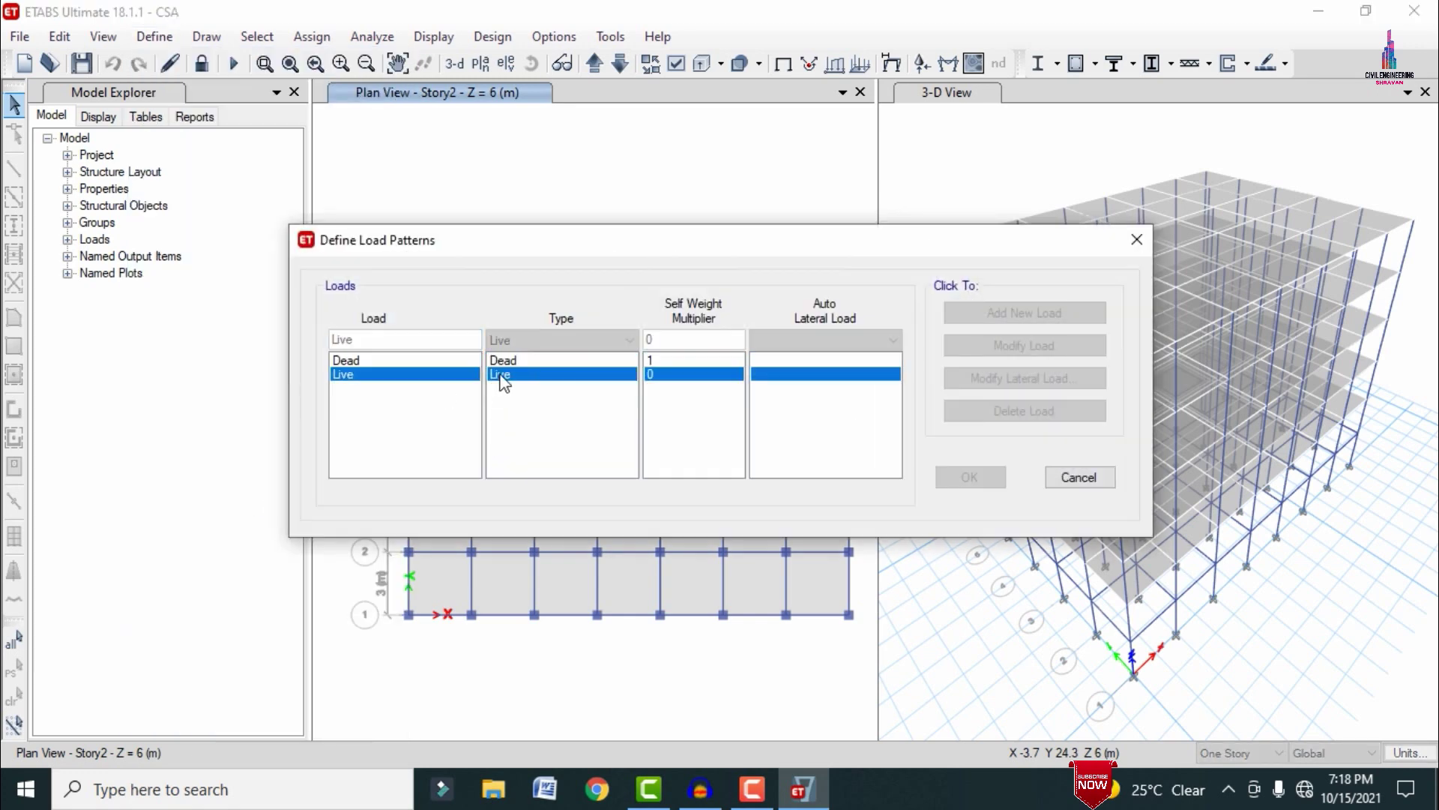
click(1079, 482)
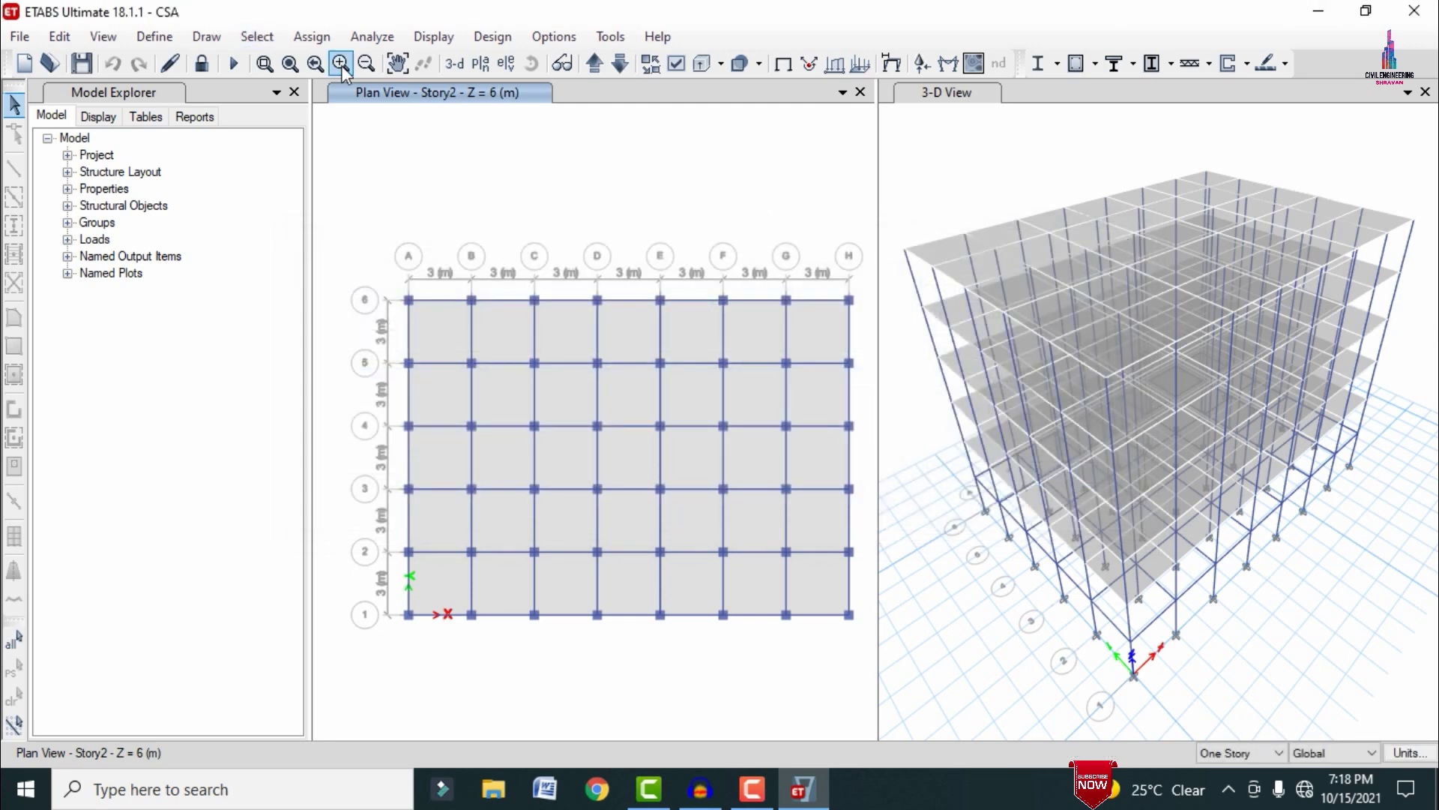
Run the analysis for the Dead, Live and Modal load cases.
click(373, 37)
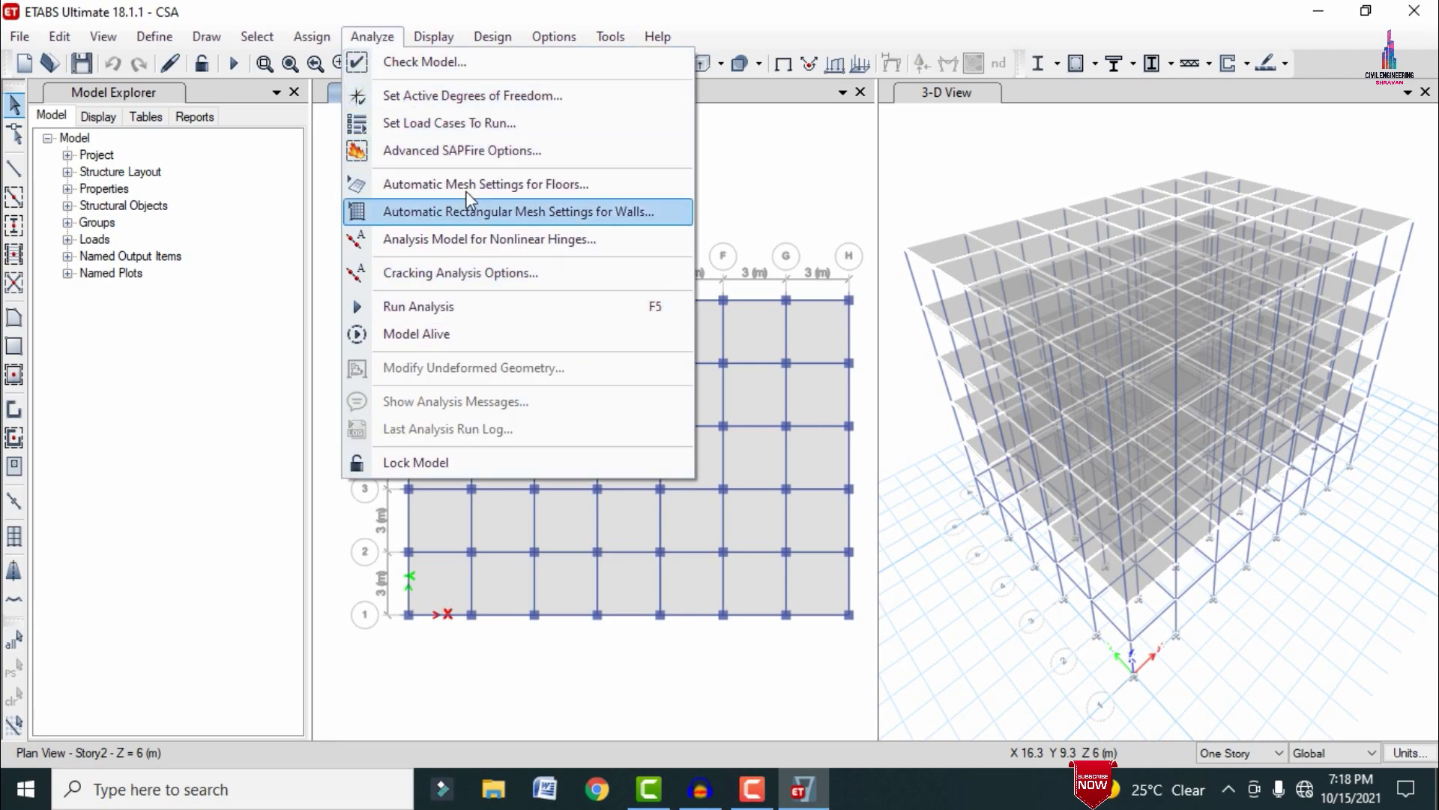
click(475, 127)
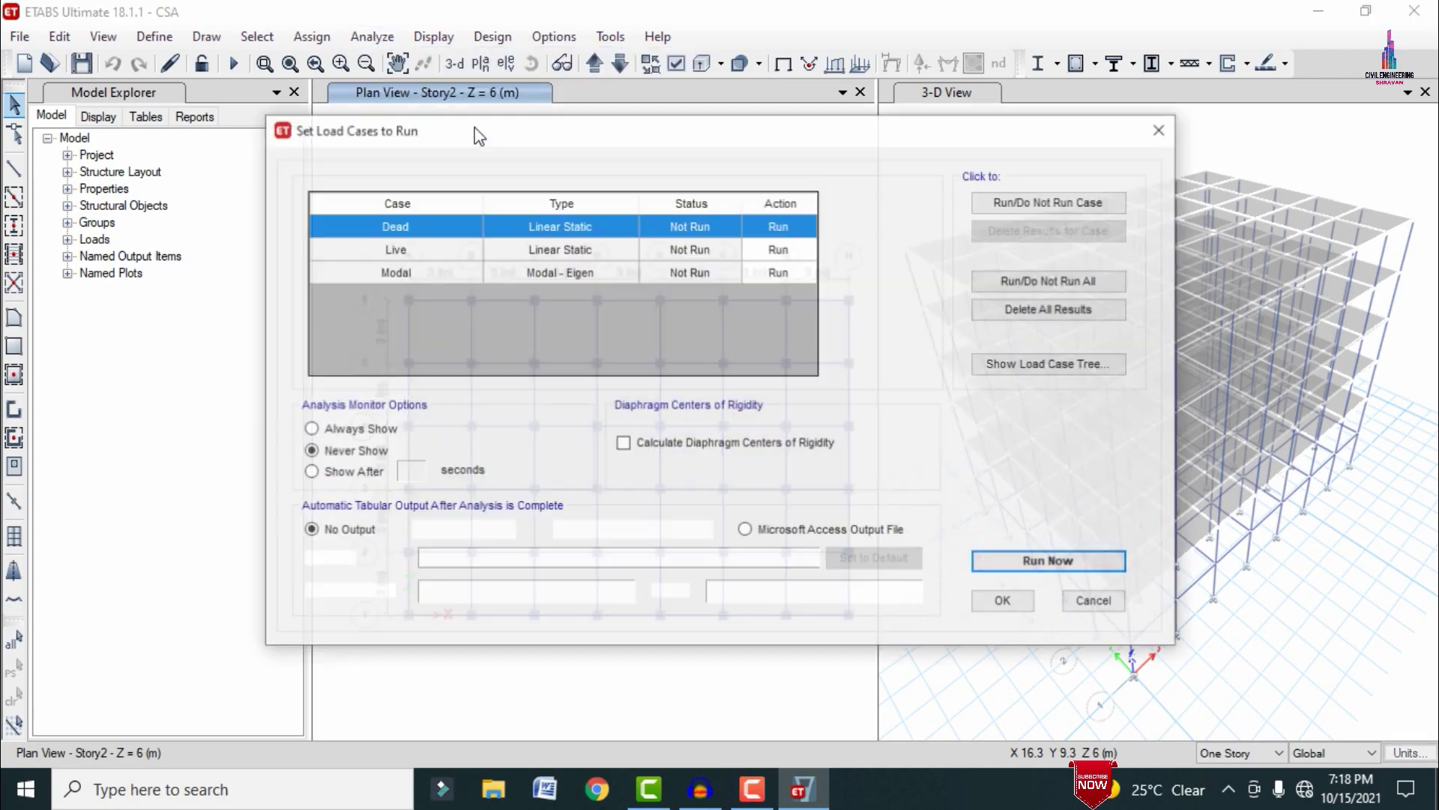
click(1051, 562)
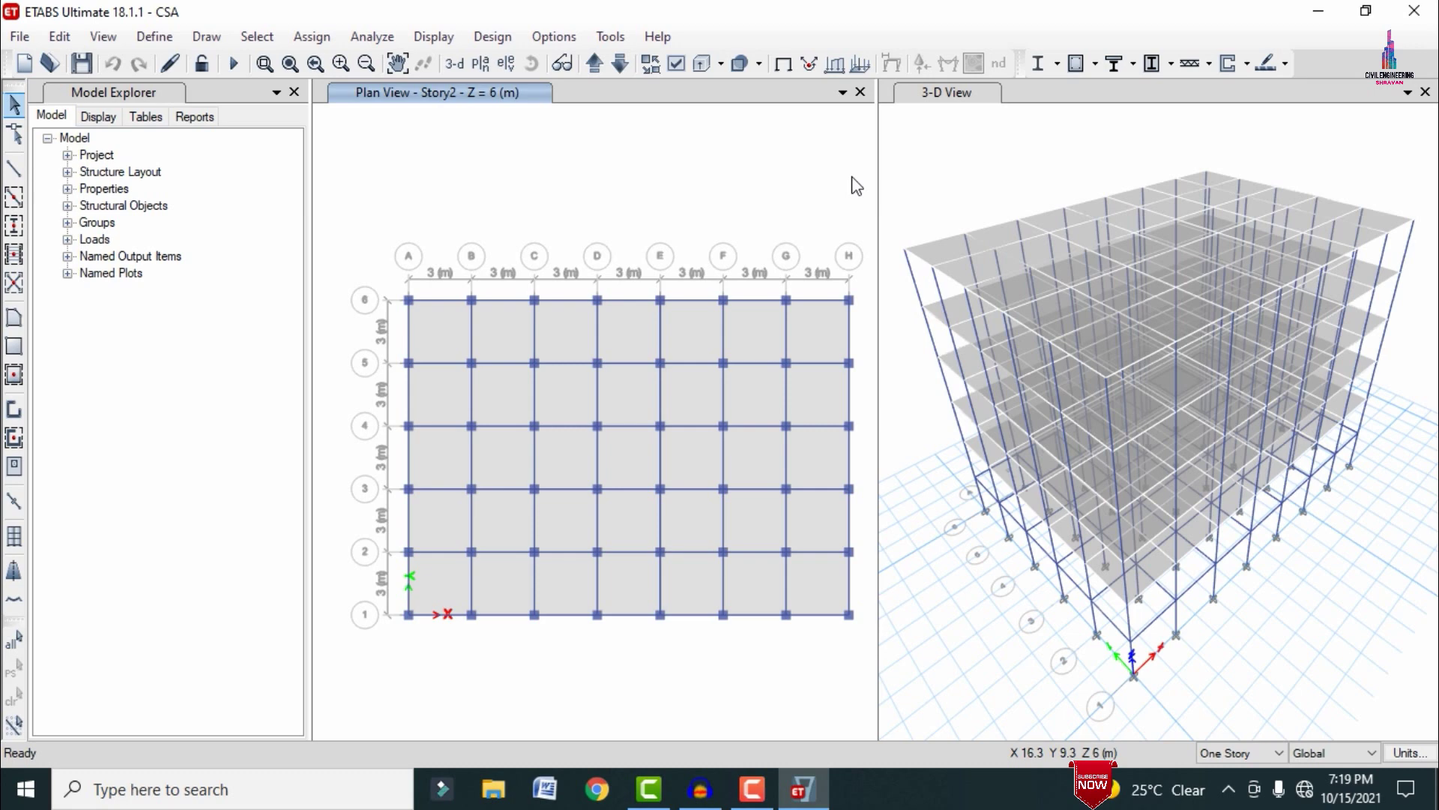
key(F5)
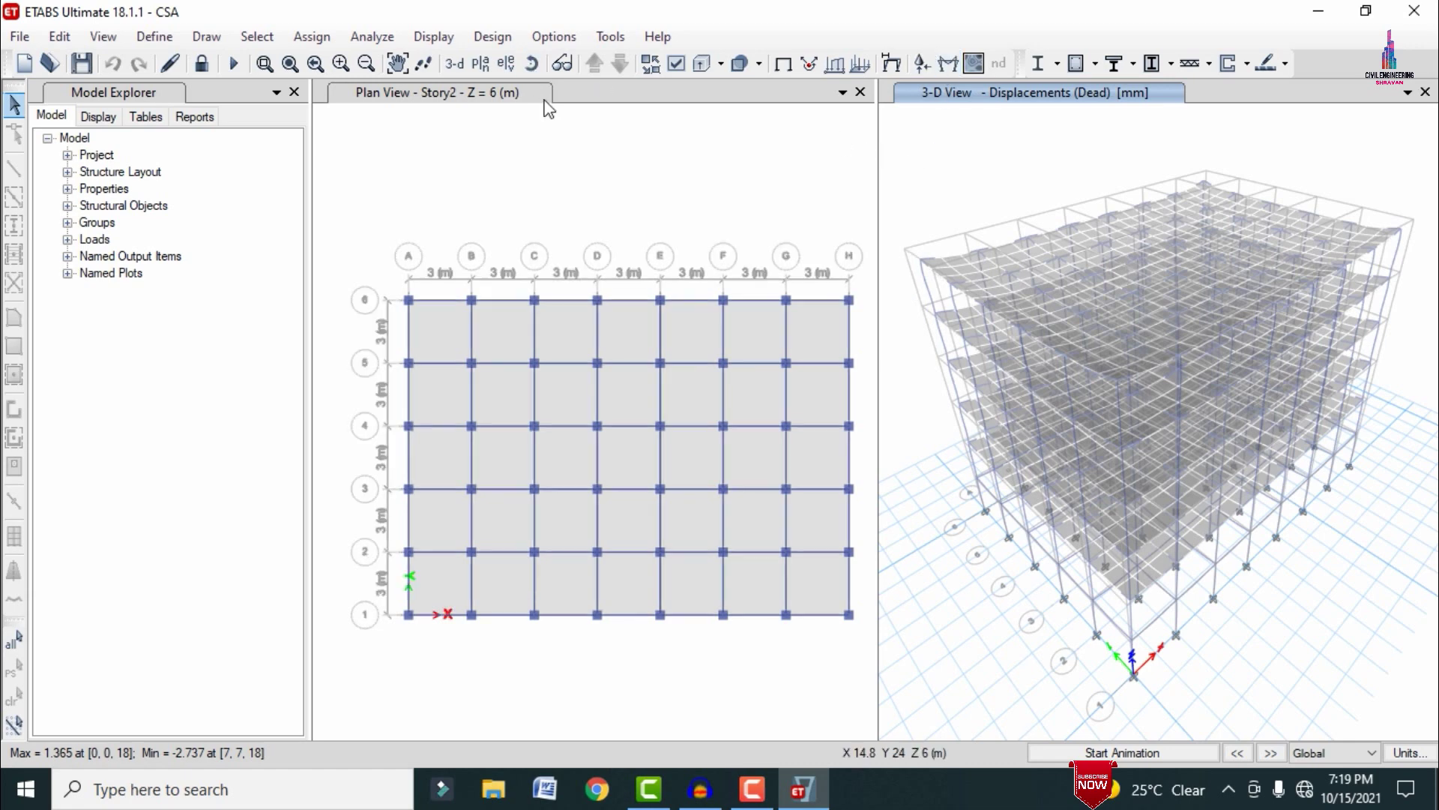
Display the frame Shear 2-2 diagram and the Moment 3-3 diagram for the Dead load case in the 3-D view.
click(433, 38)
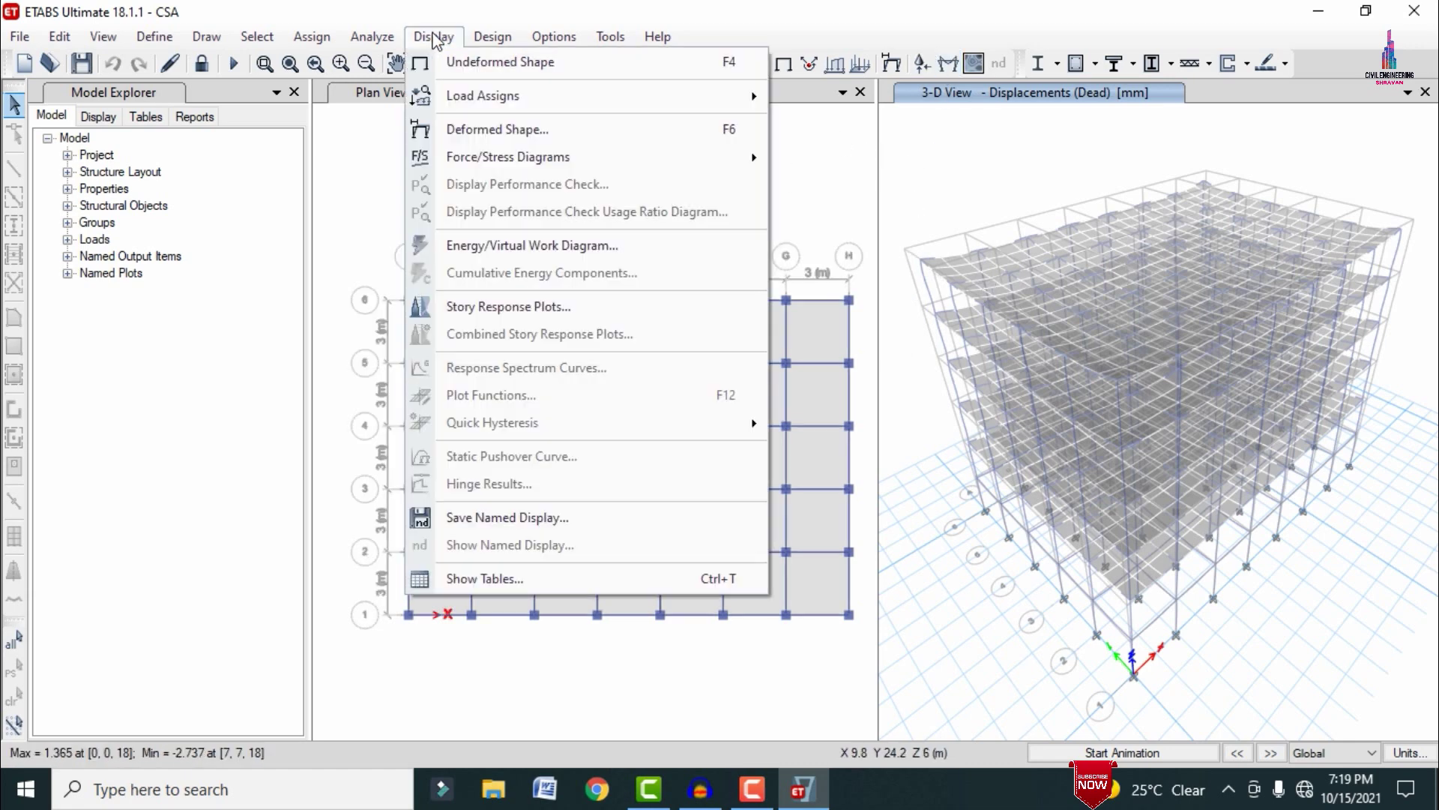
mouse_move(515, 159)
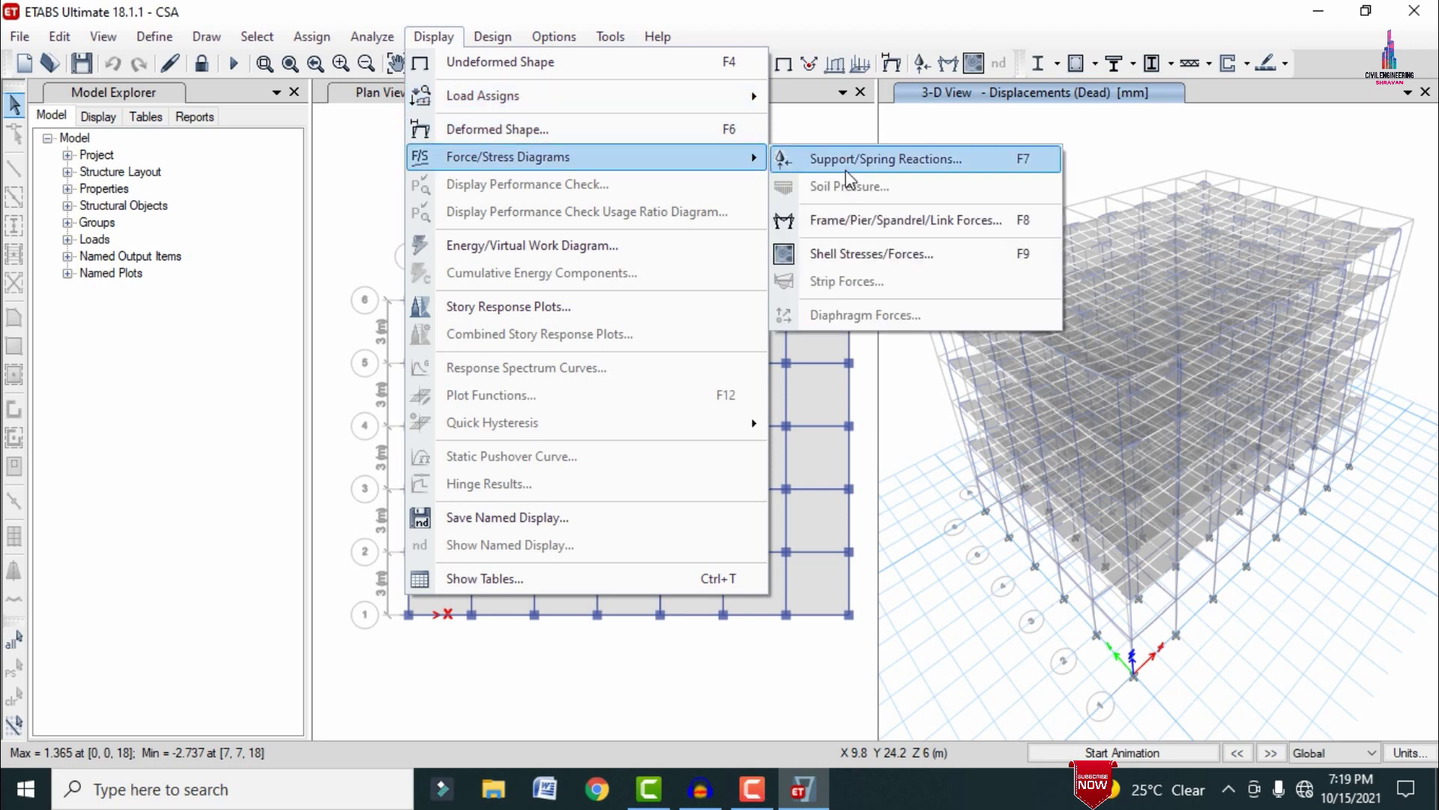
click(859, 218)
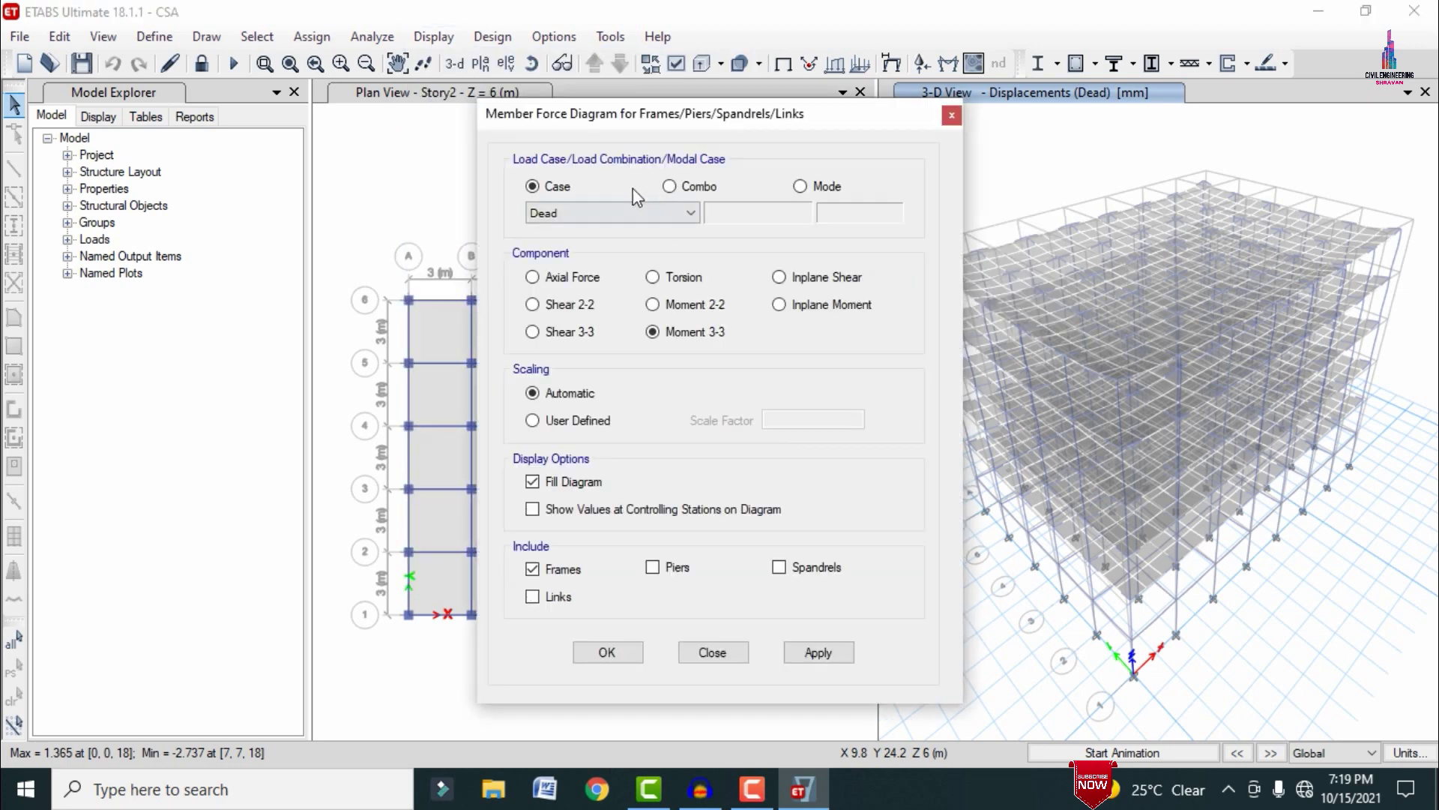
click(586, 304)
click(834, 656)
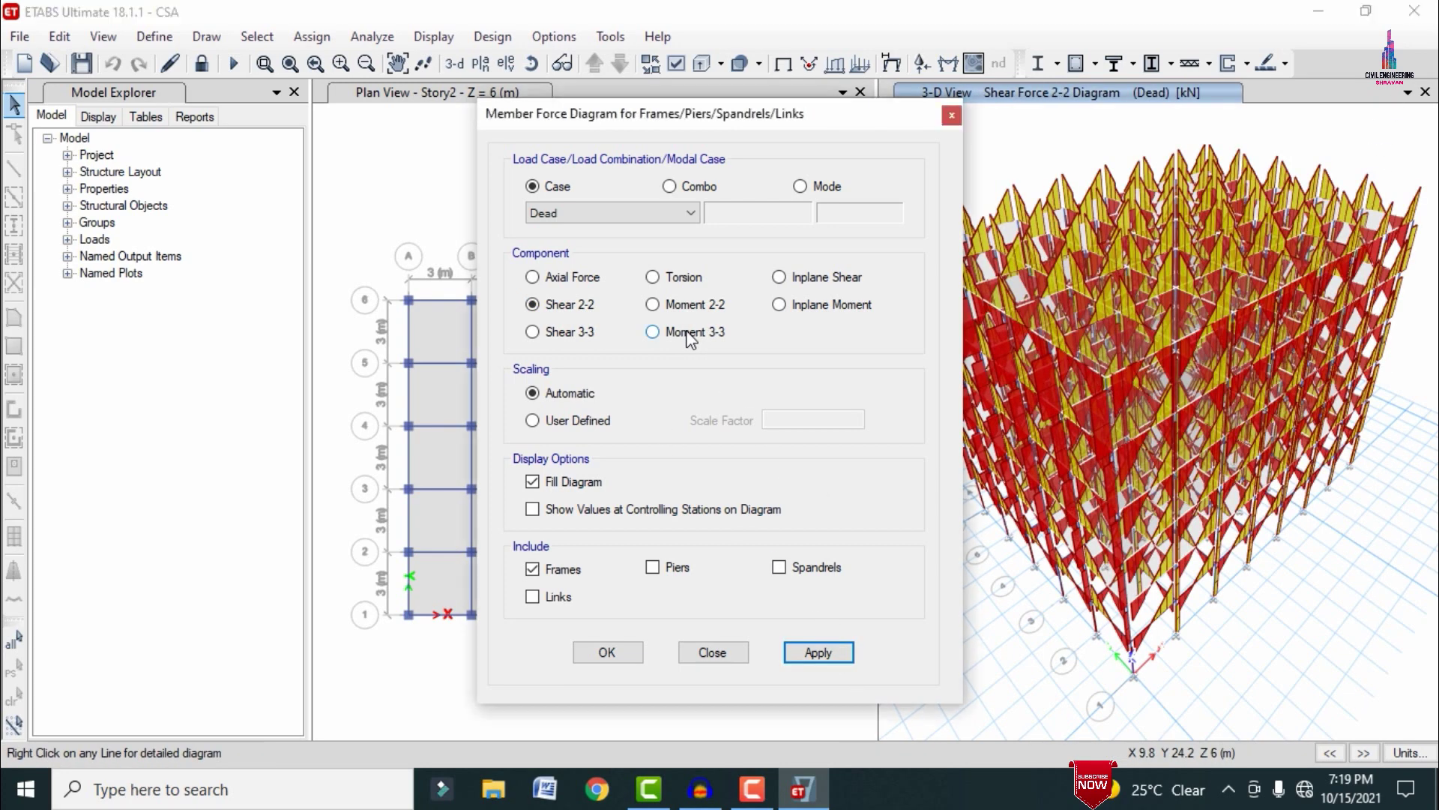
click(686, 331)
click(827, 654)
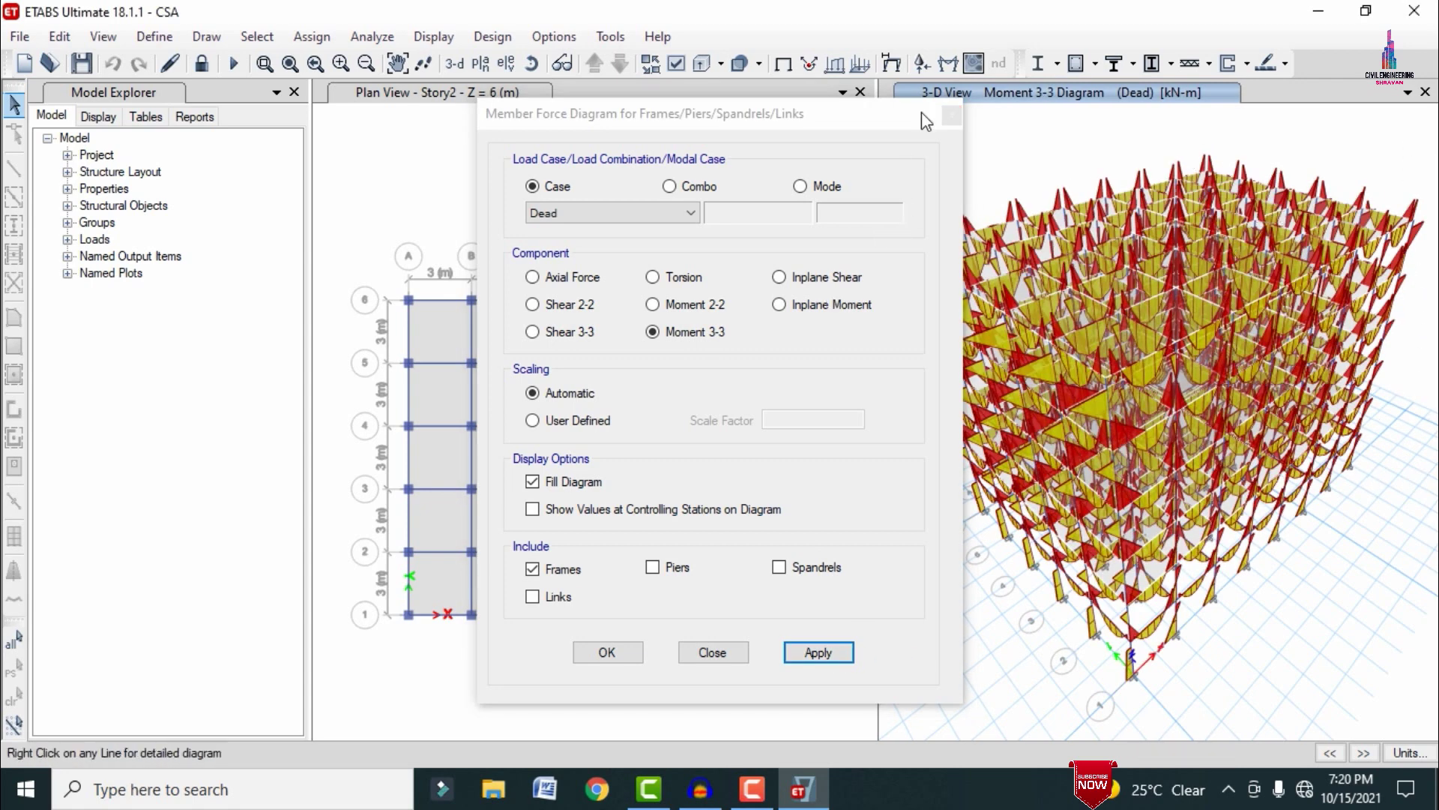
click(951, 115)
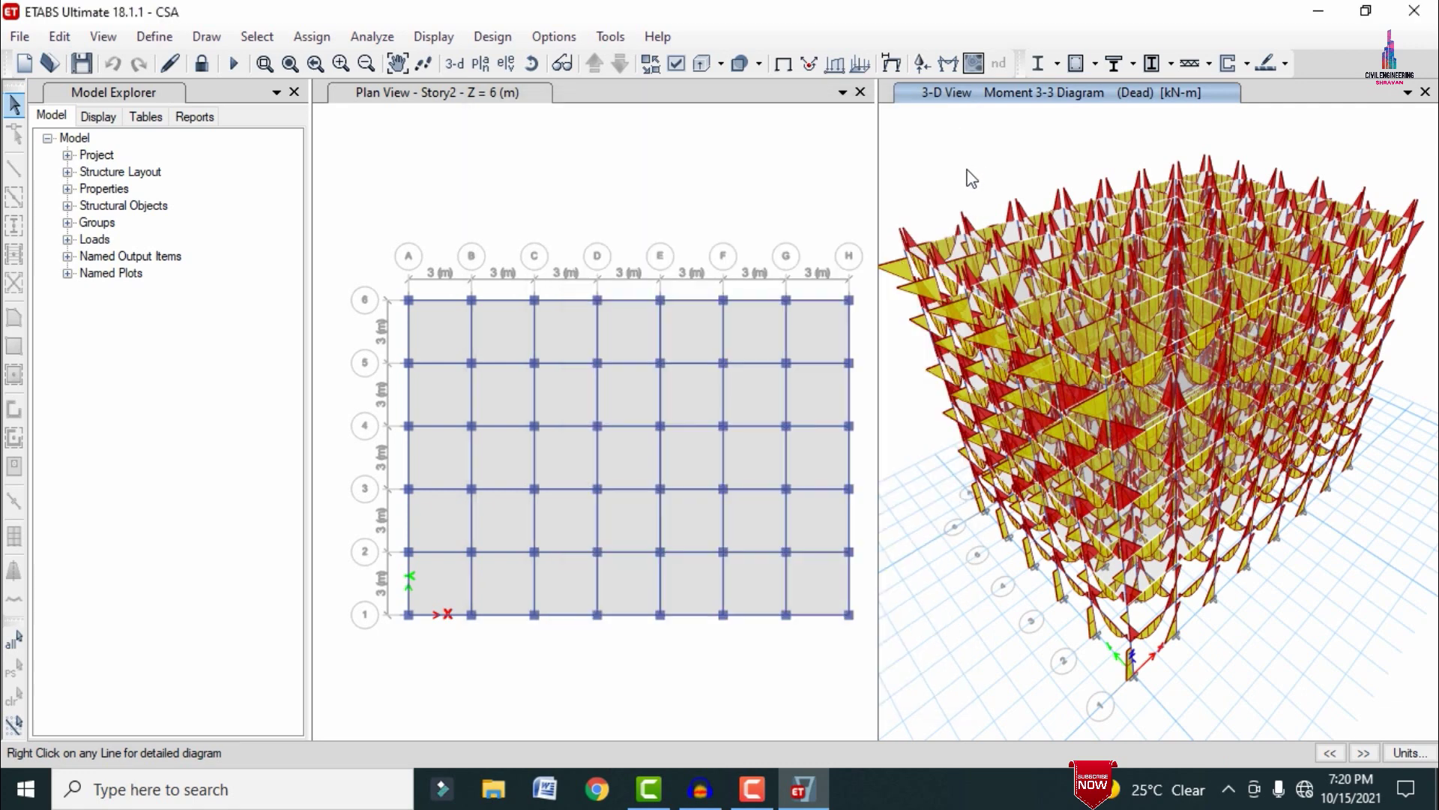
Unlock the model, accepting deletion of the analysis results, and activate the auto construction sequence load case.
click(201, 64)
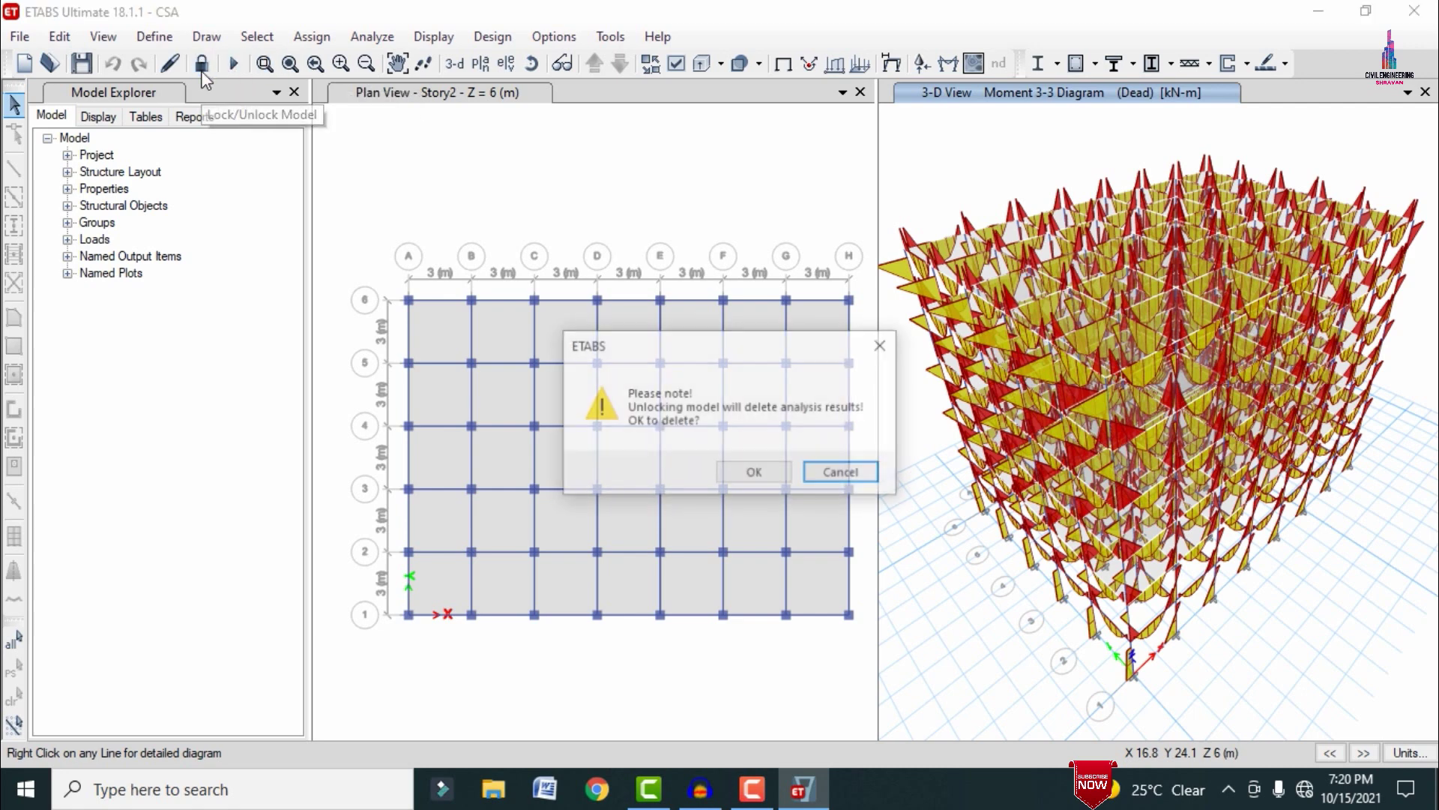
click(751, 472)
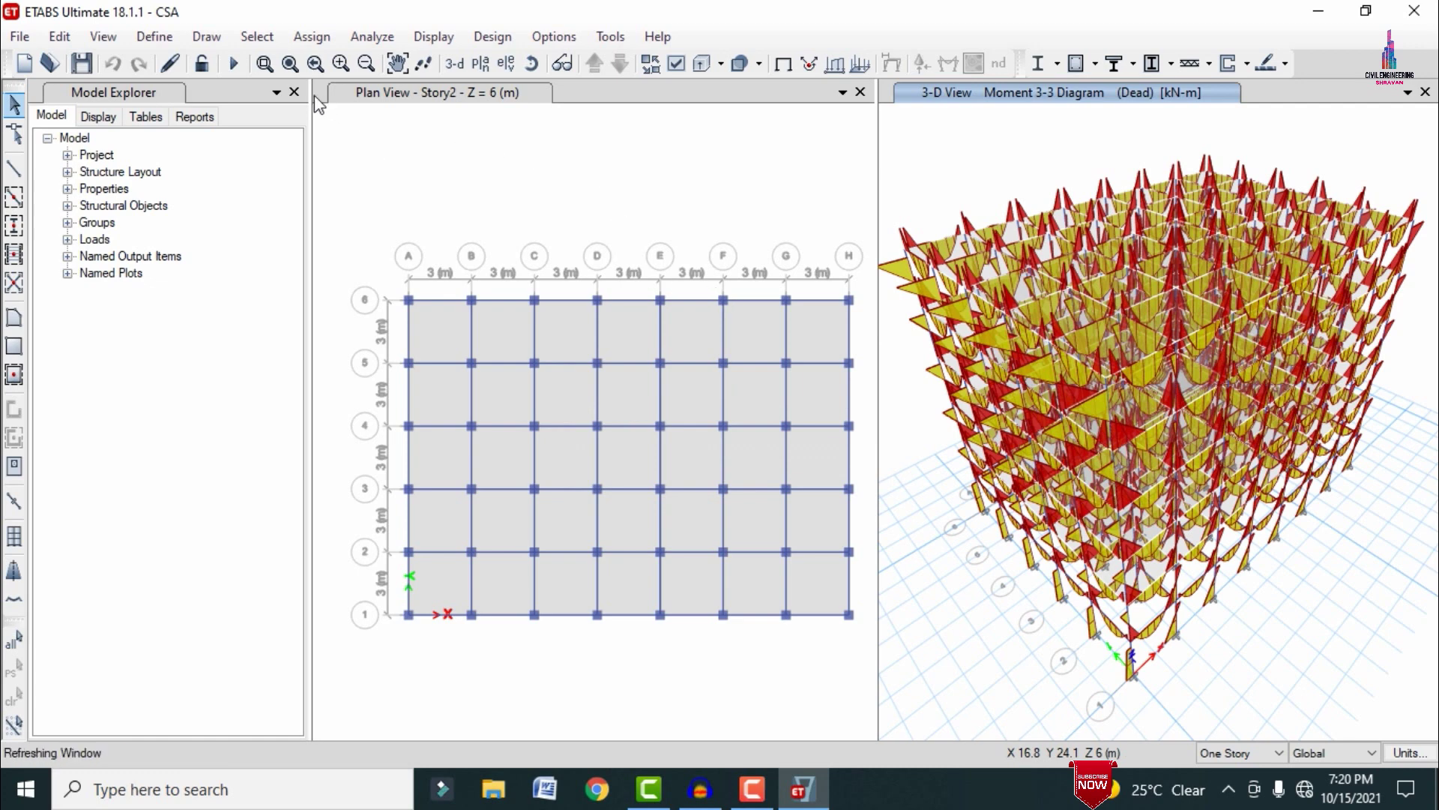
click(147, 37)
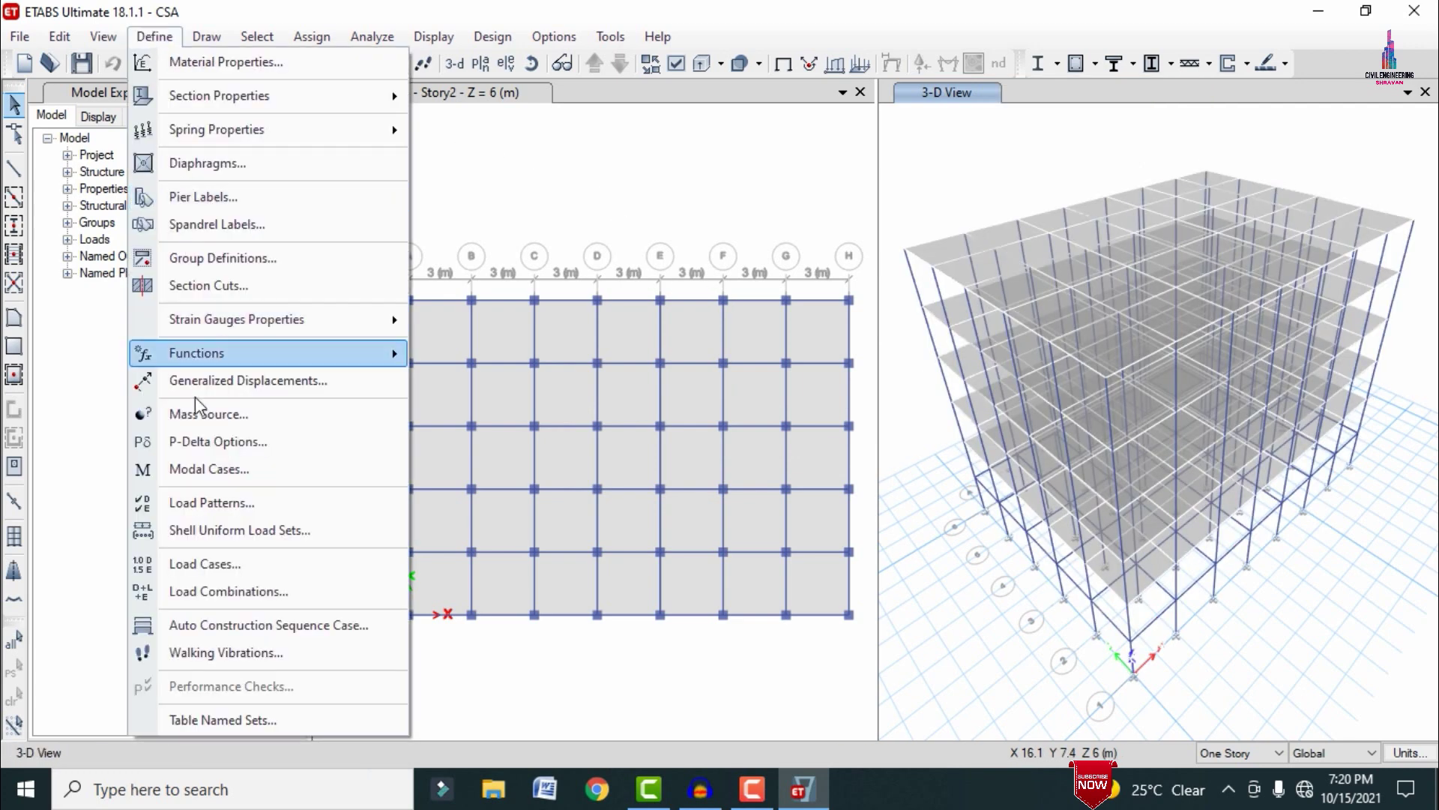
click(228, 627)
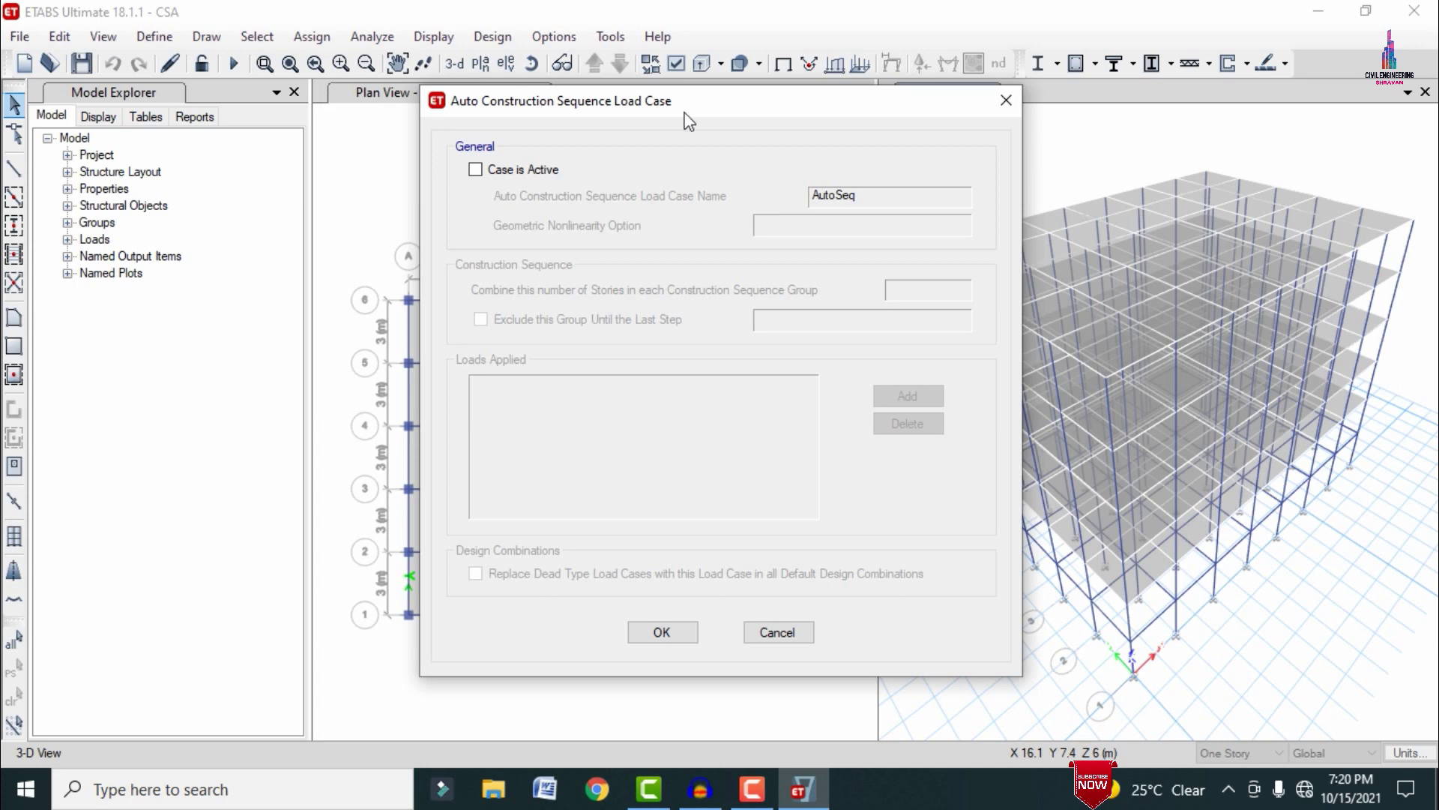
click(491, 172)
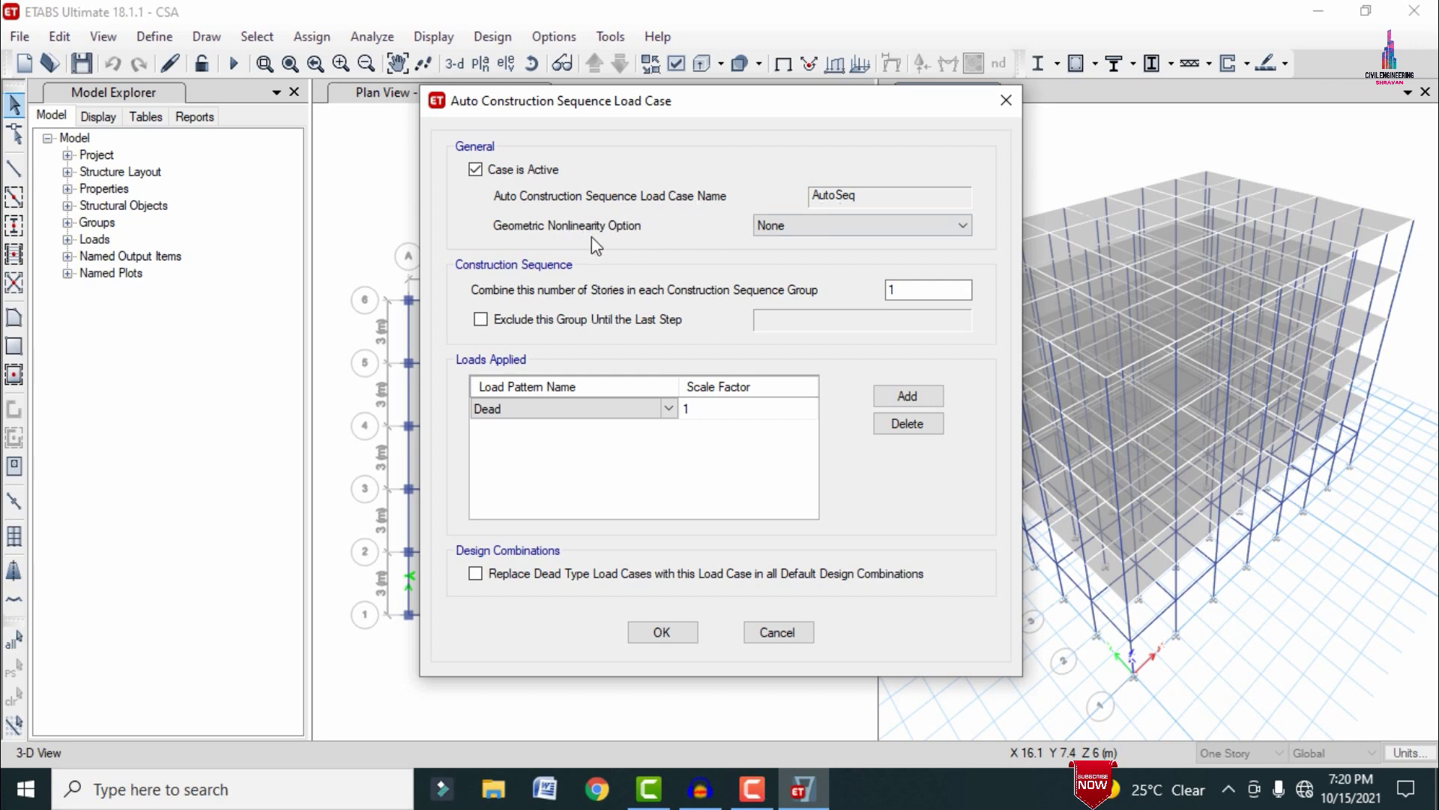
Accept the sequence case with geometric nonlinearity None, 1 story per construction group and the Dead load pattern at scale factor 1.
click(802, 224)
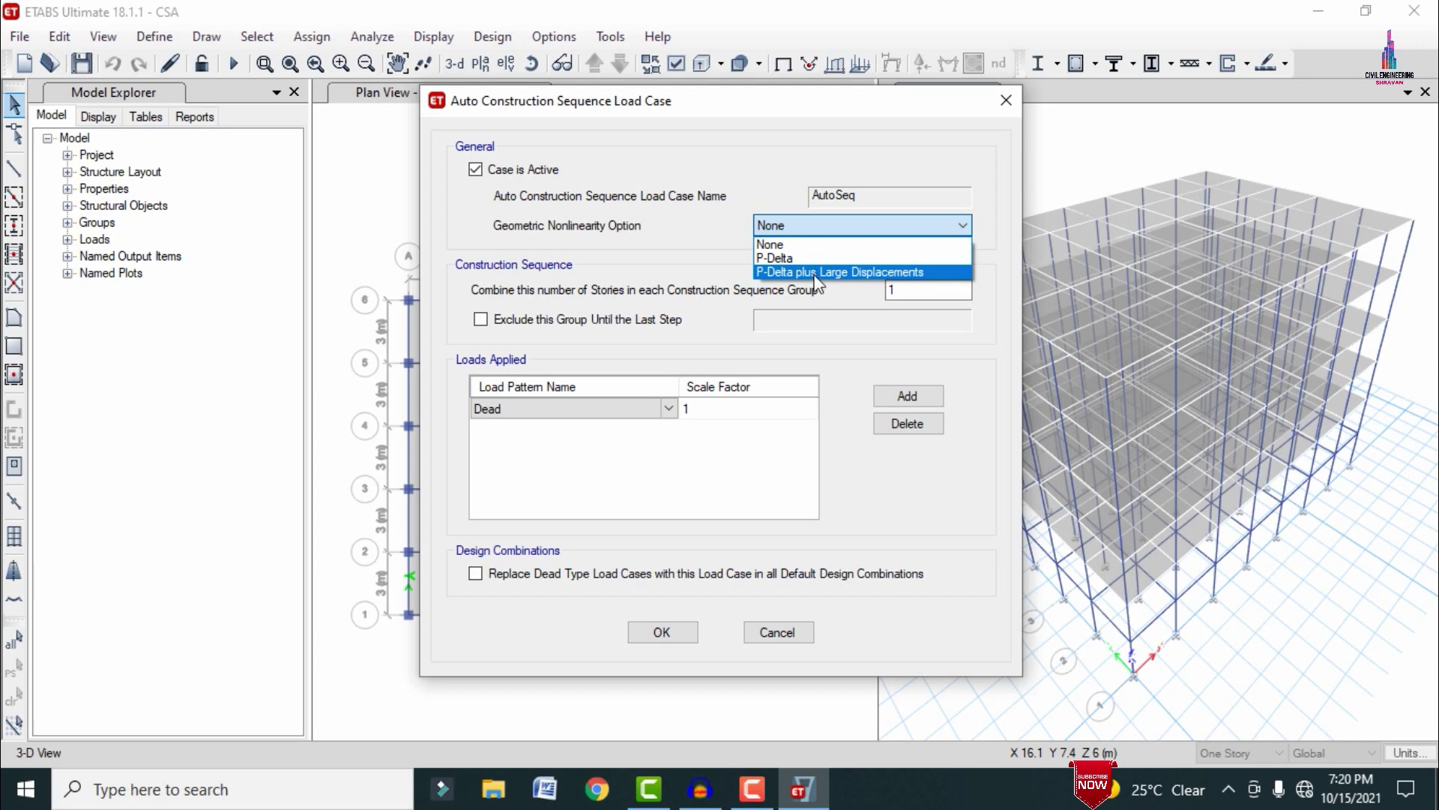
click(791, 249)
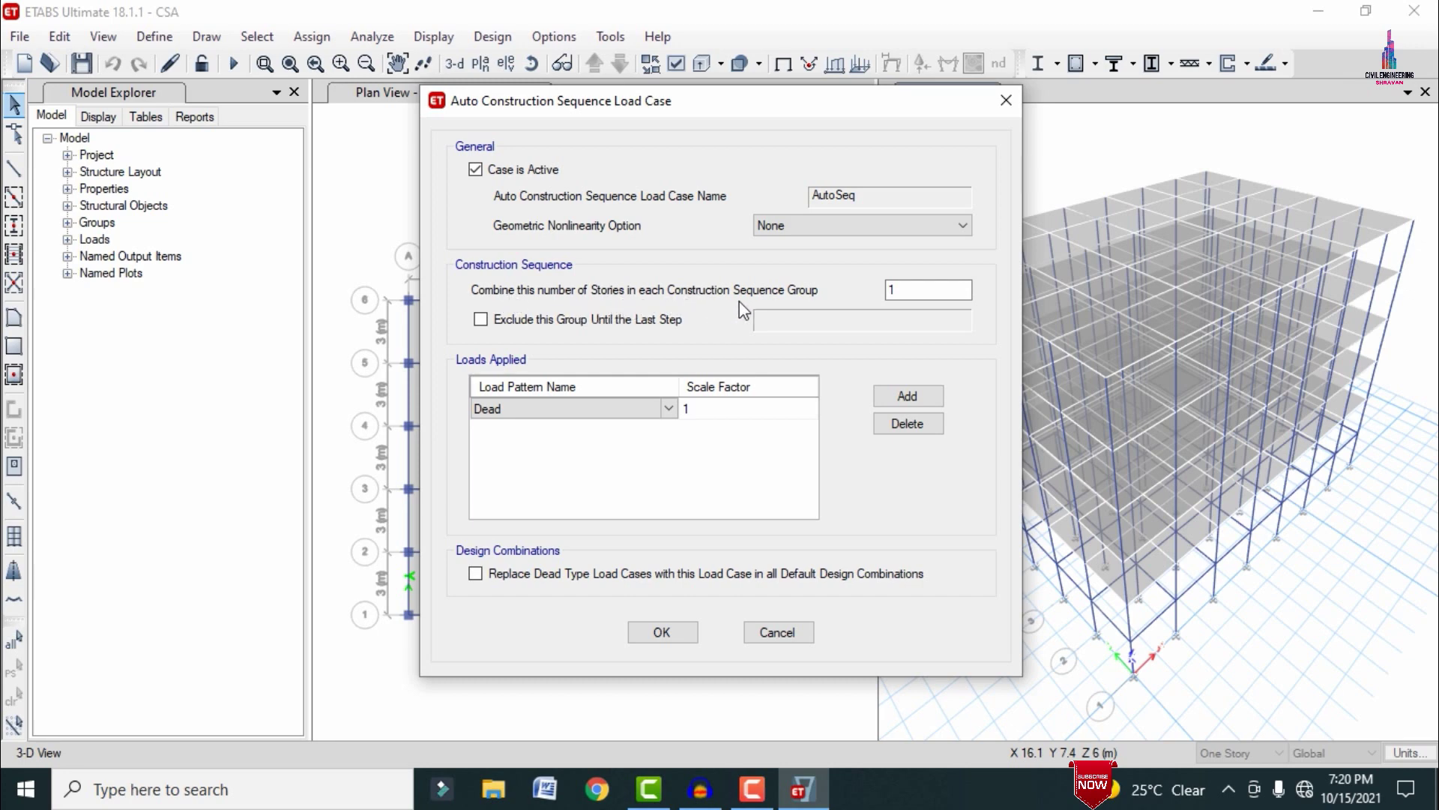
double_click(891, 290)
click(646, 420)
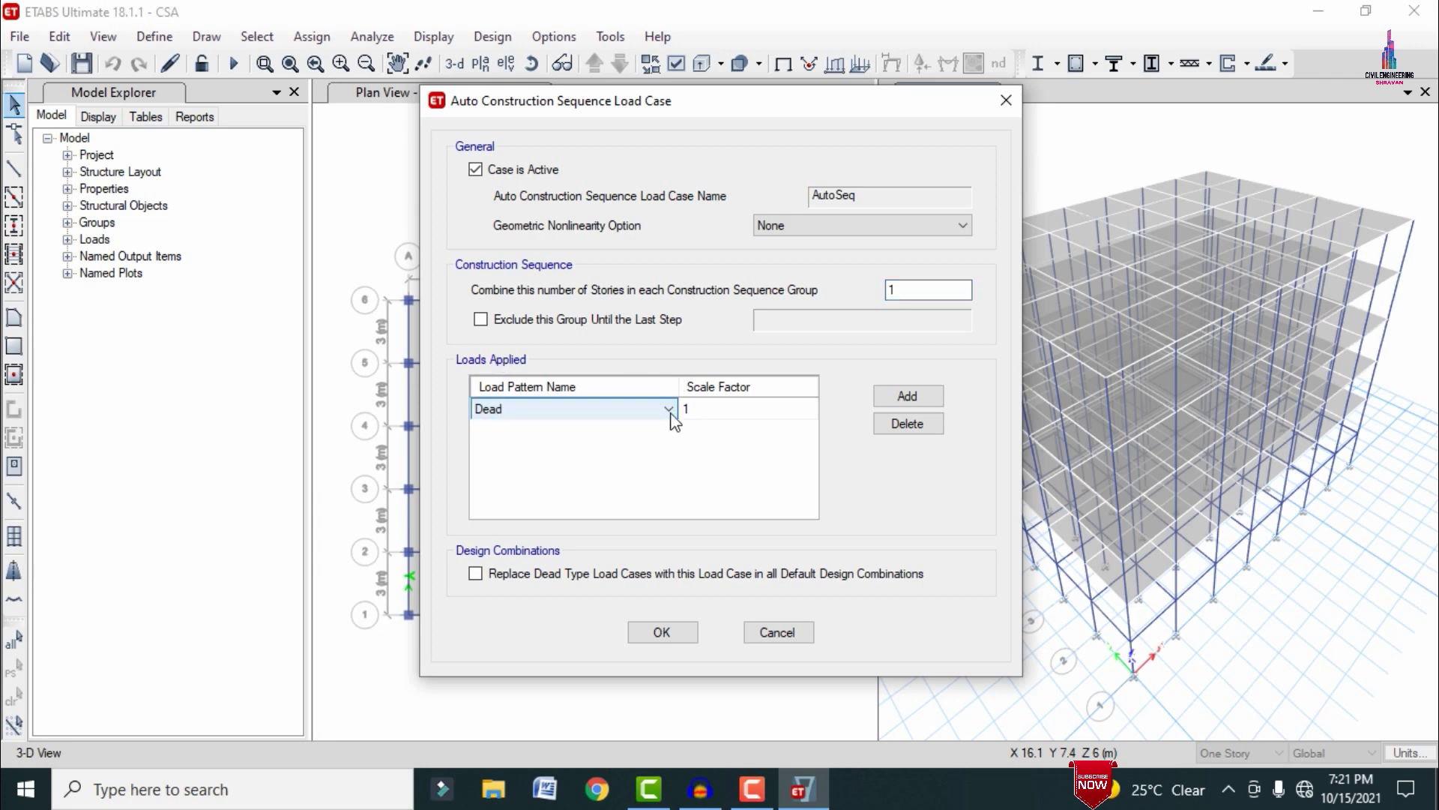
click(668, 409)
click(669, 411)
click(928, 404)
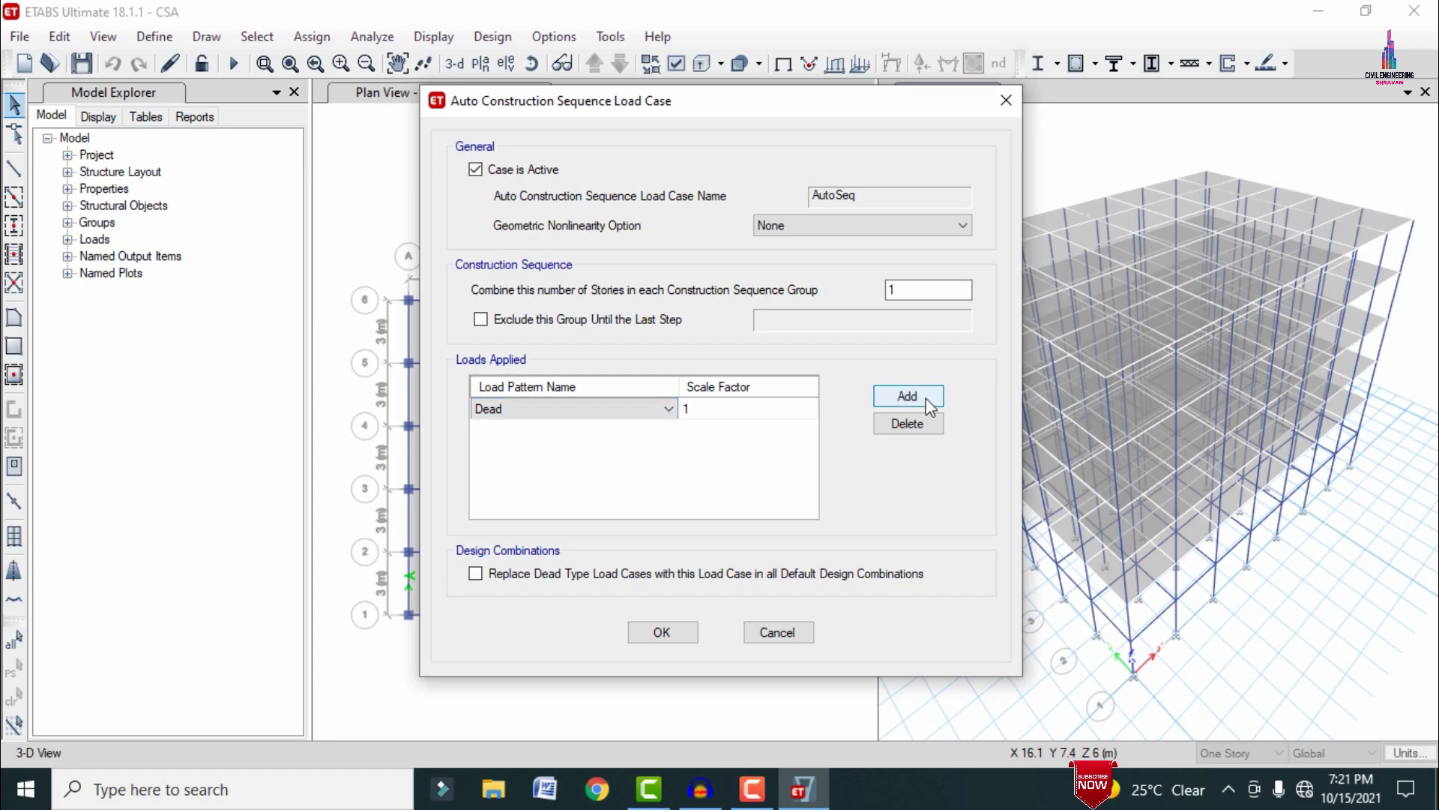
click(928, 404)
click(924, 423)
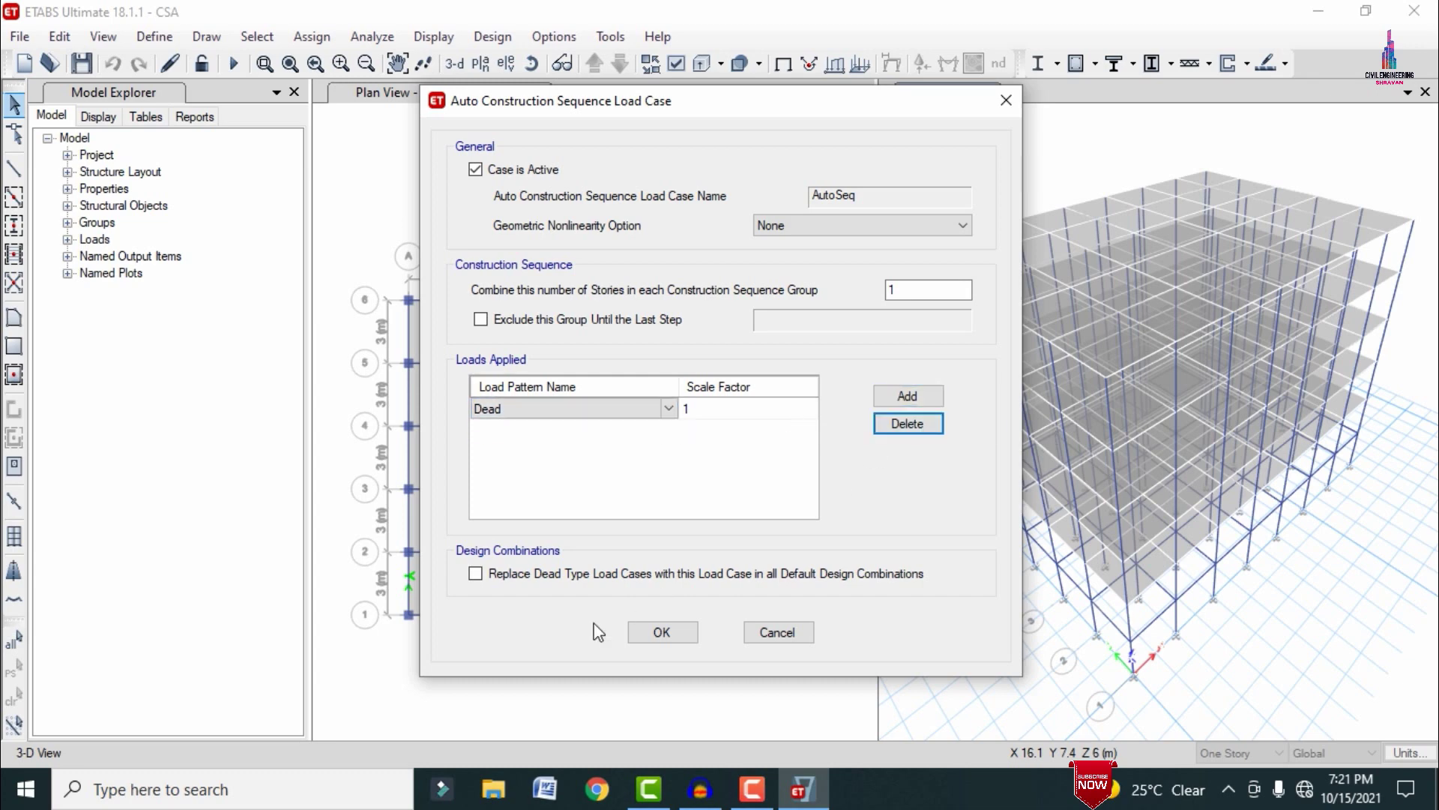
click(654, 633)
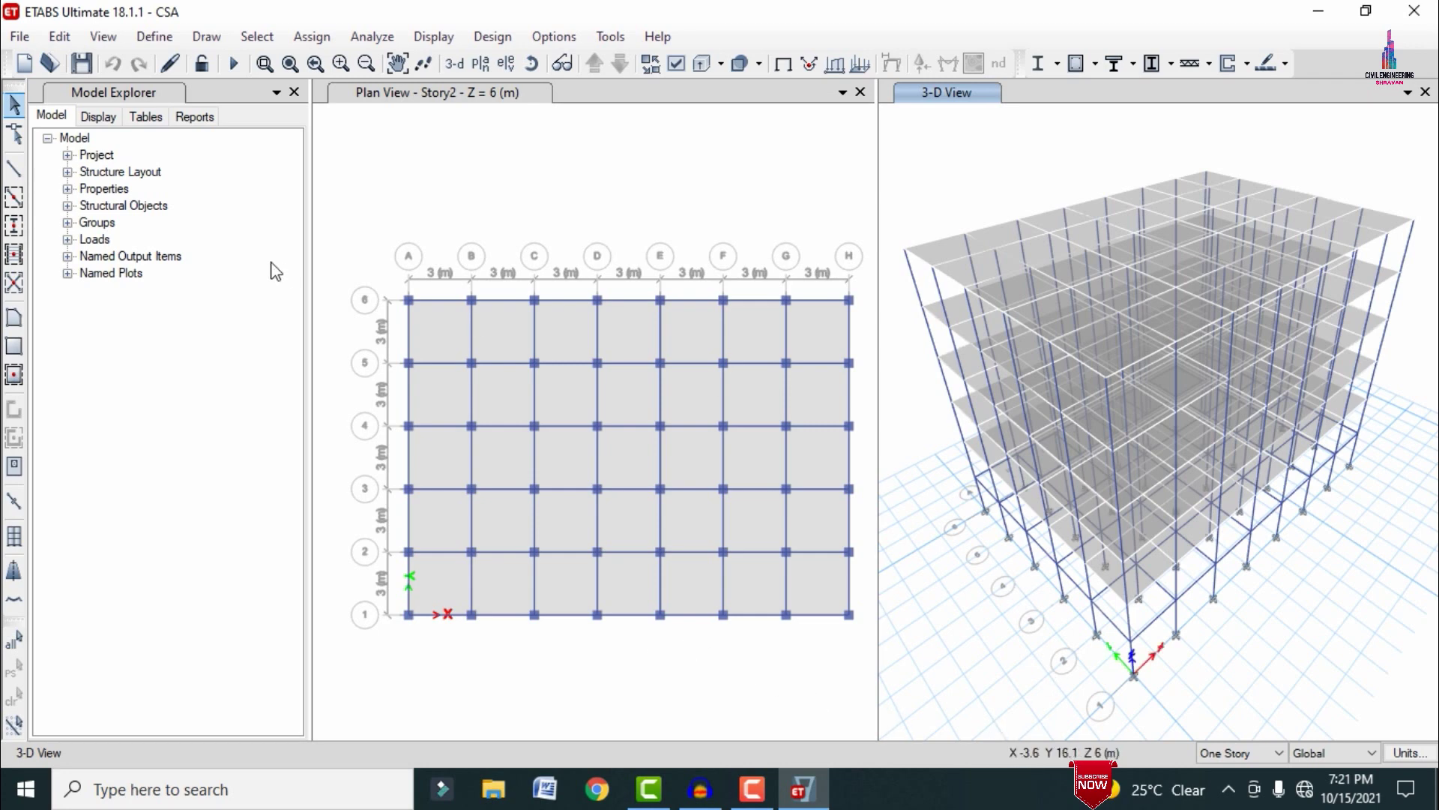
Open the data of the AutoSeq load case and its stage operations for review.
click(154, 36)
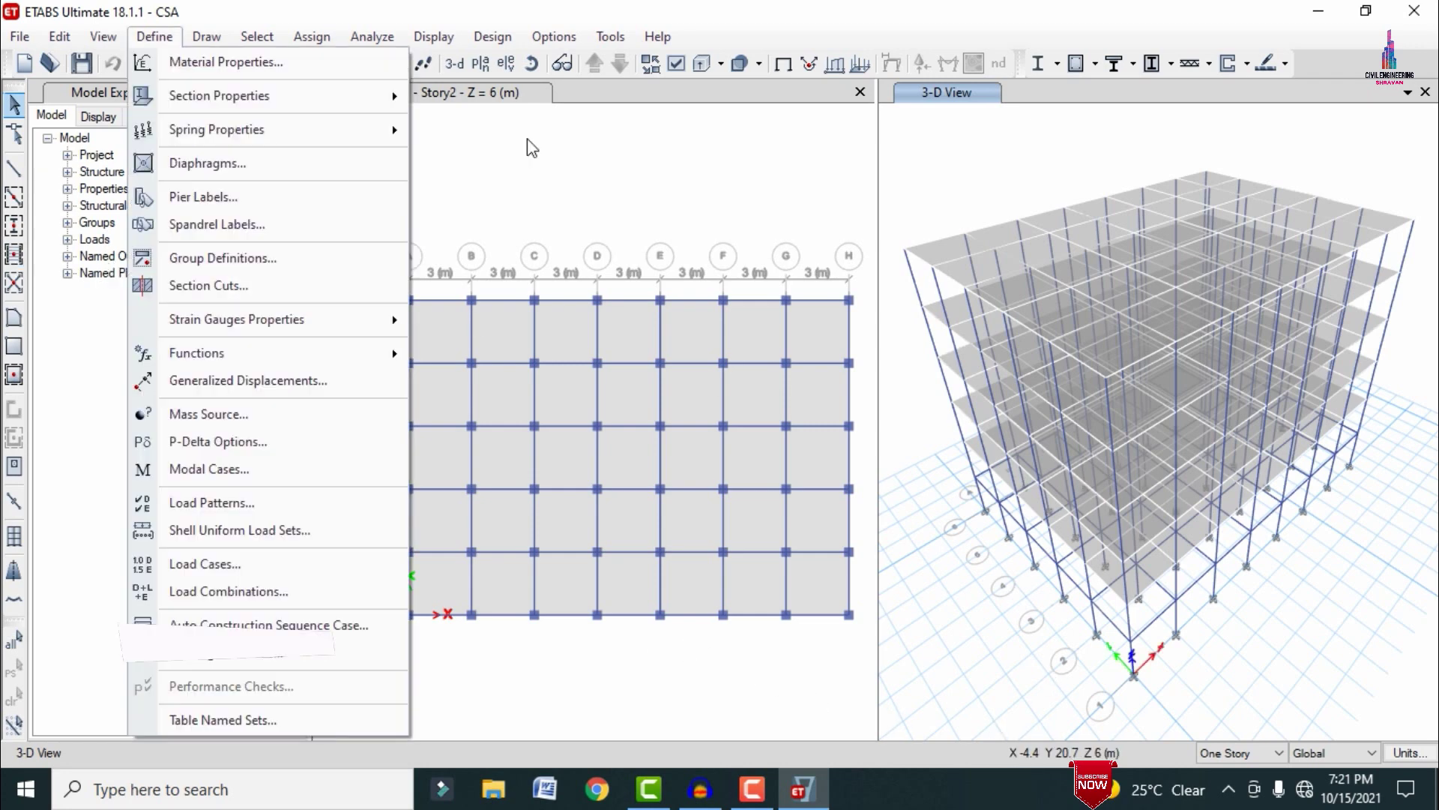
click(529, 141)
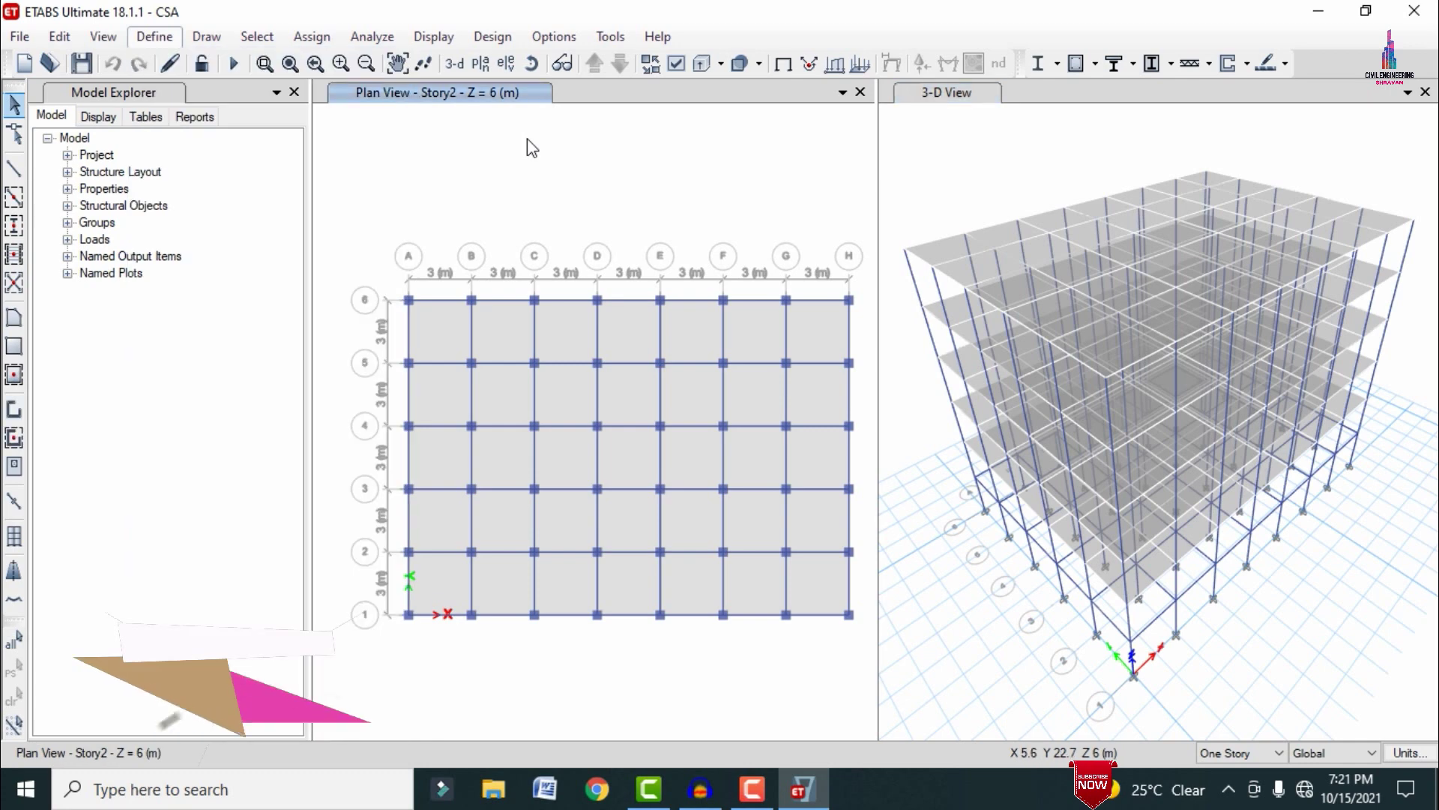
click(158, 39)
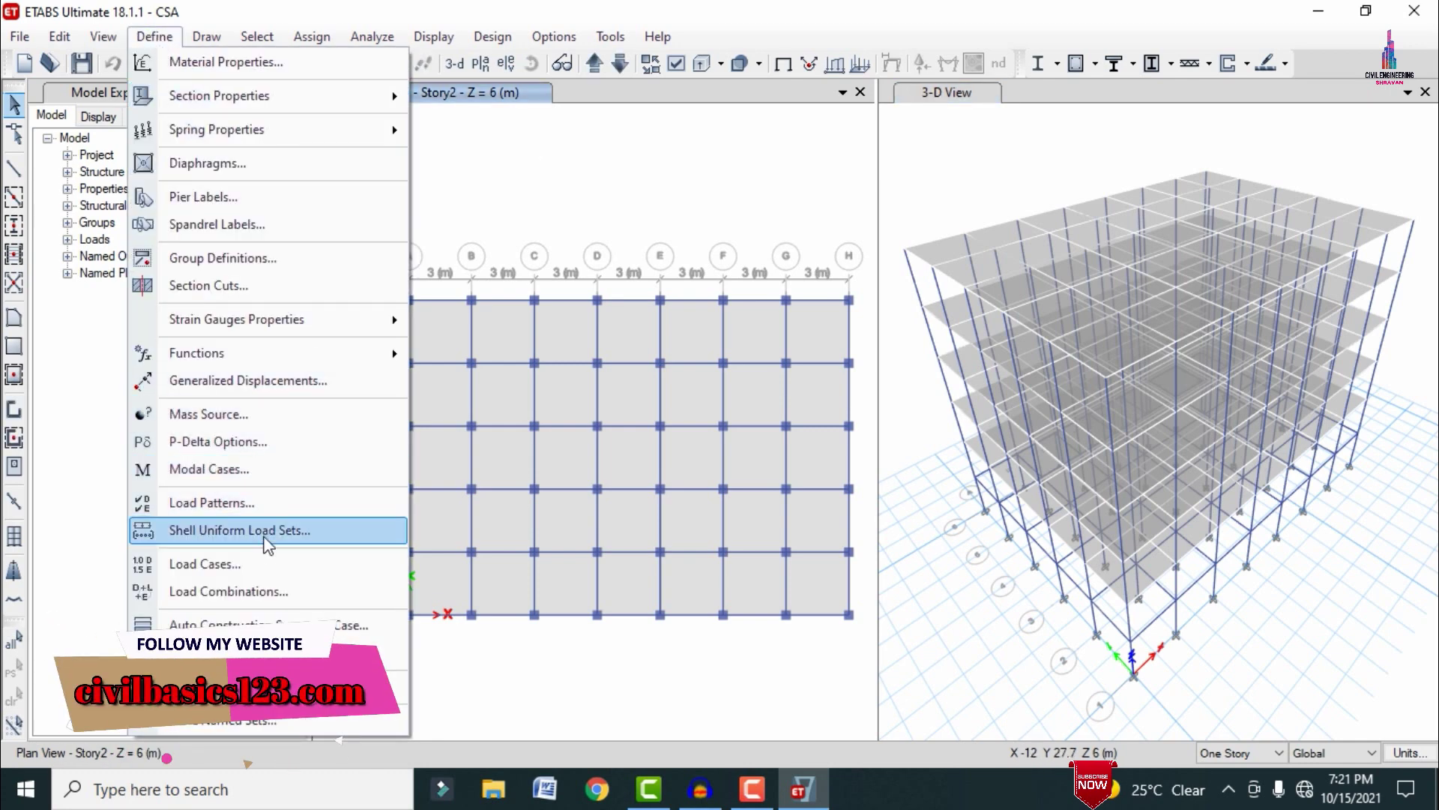
click(262, 568)
click(401, 355)
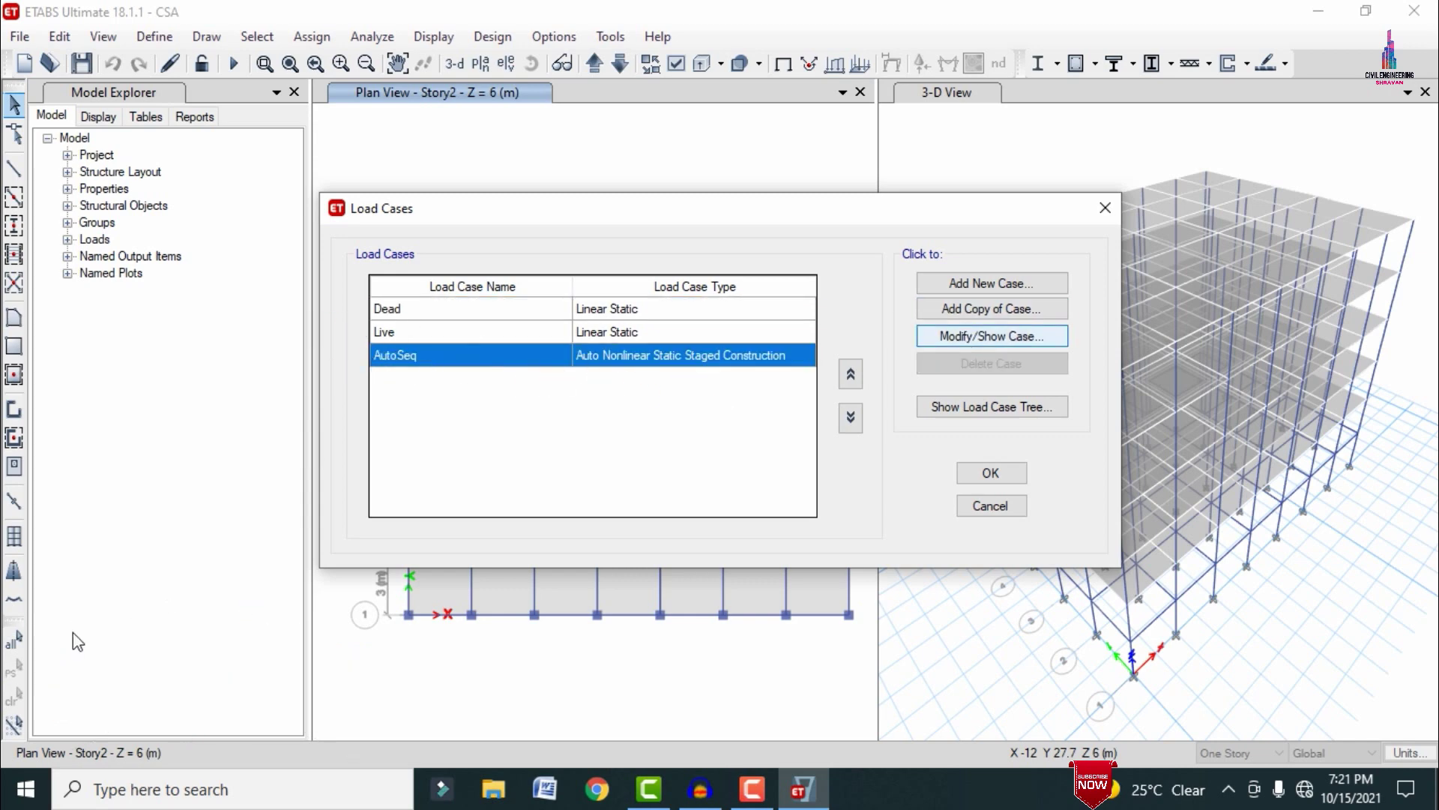
click(965, 337)
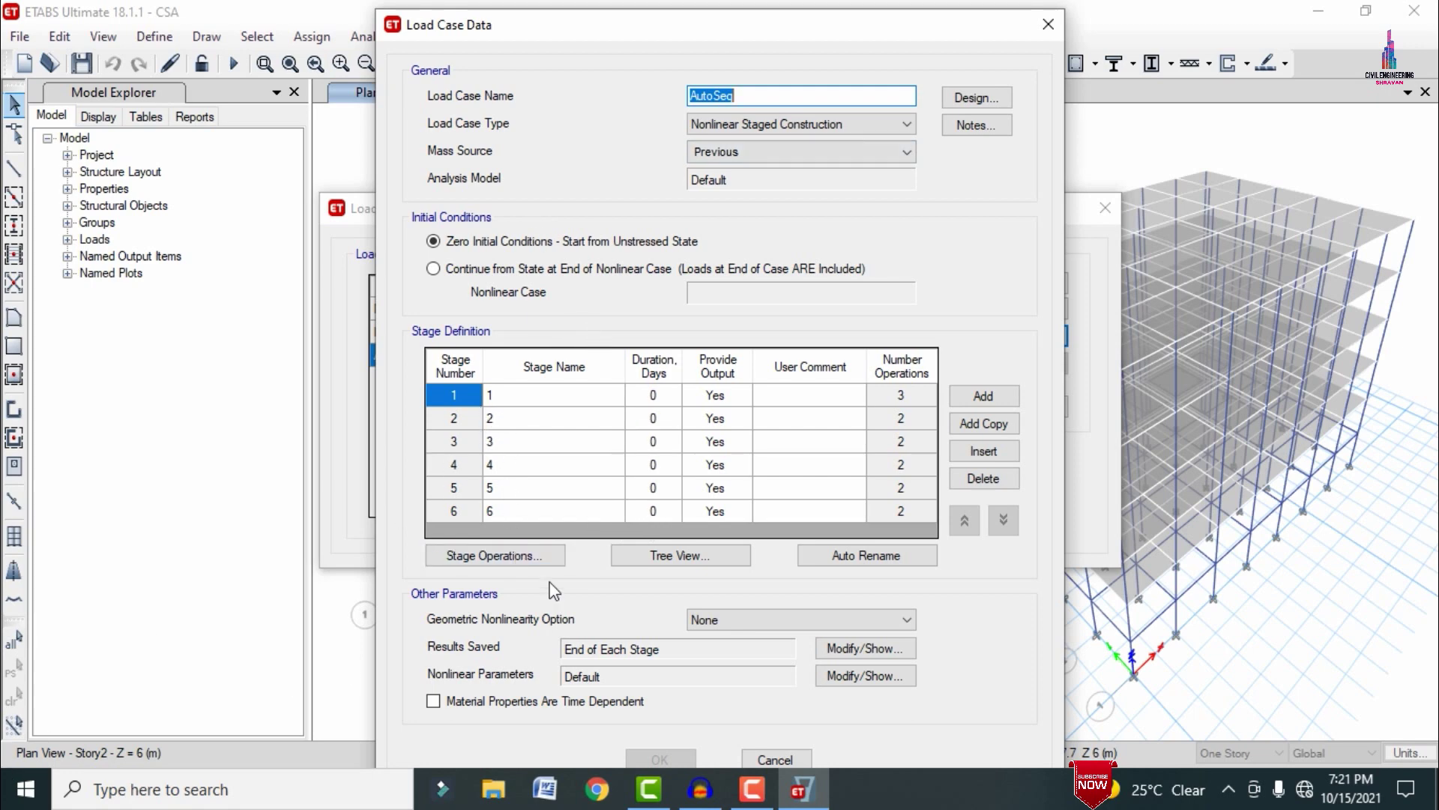
click(516, 556)
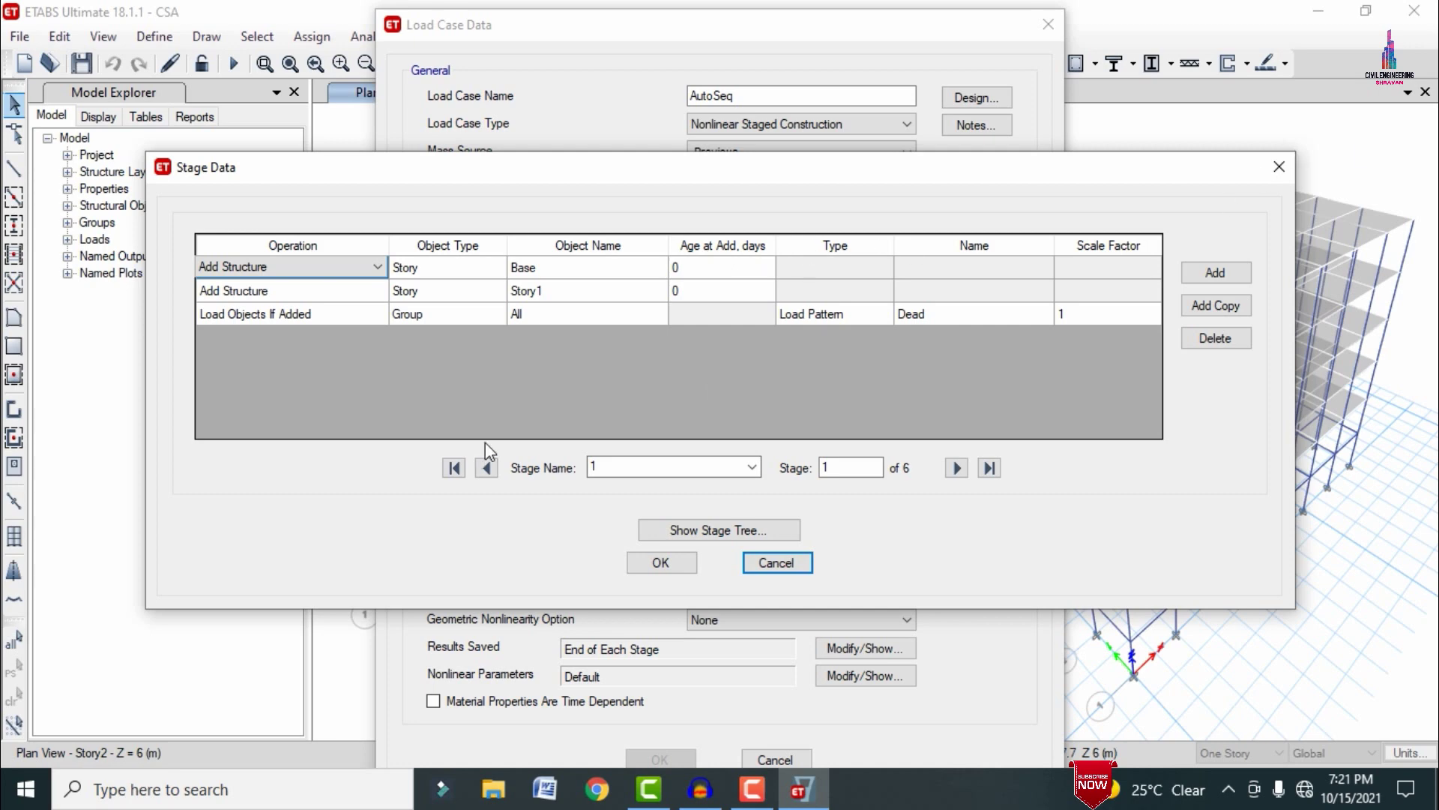
Examine stages 1 to 3 in the staged construction tree of AutoSeq and close the load case definitions without changes.
click(677, 529)
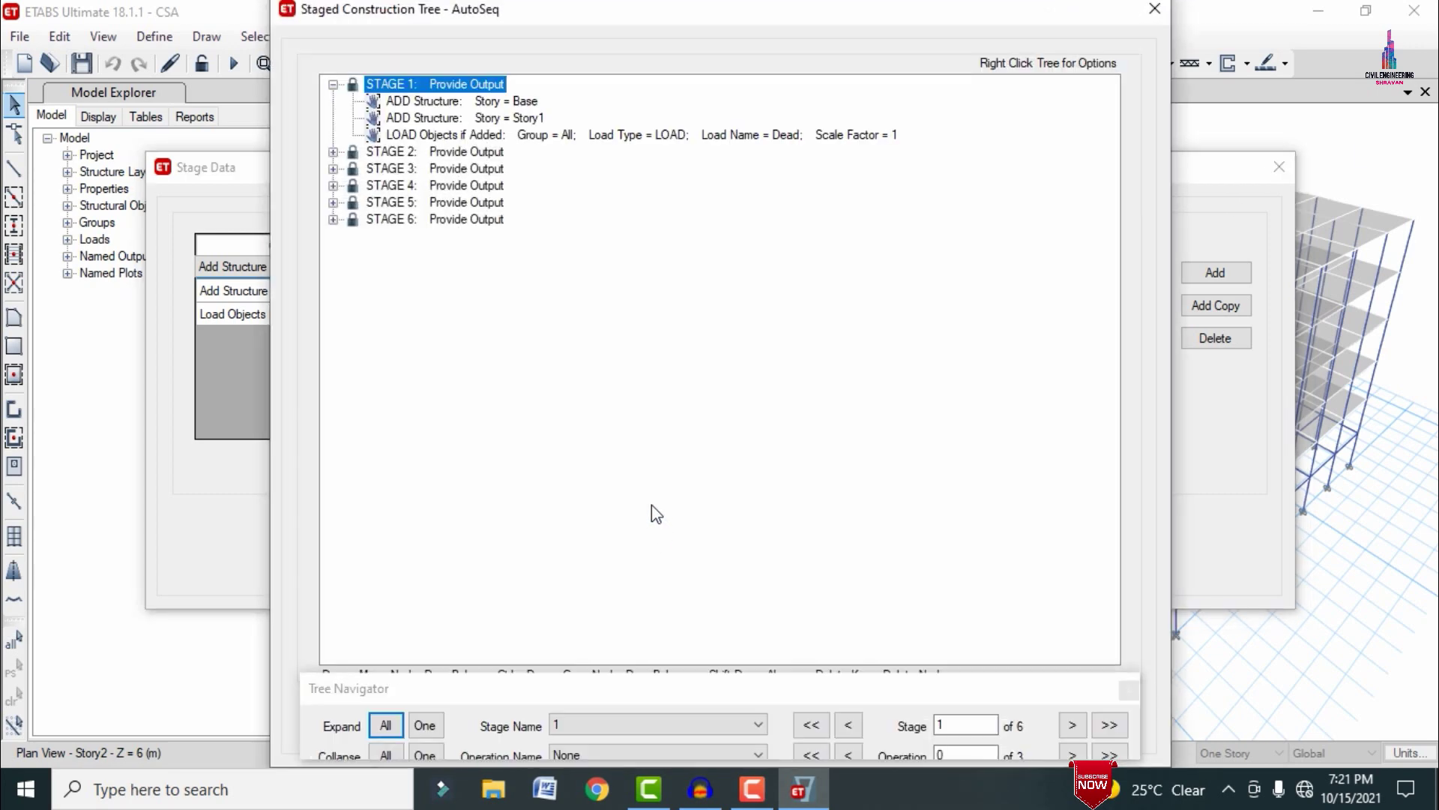
click(332, 84)
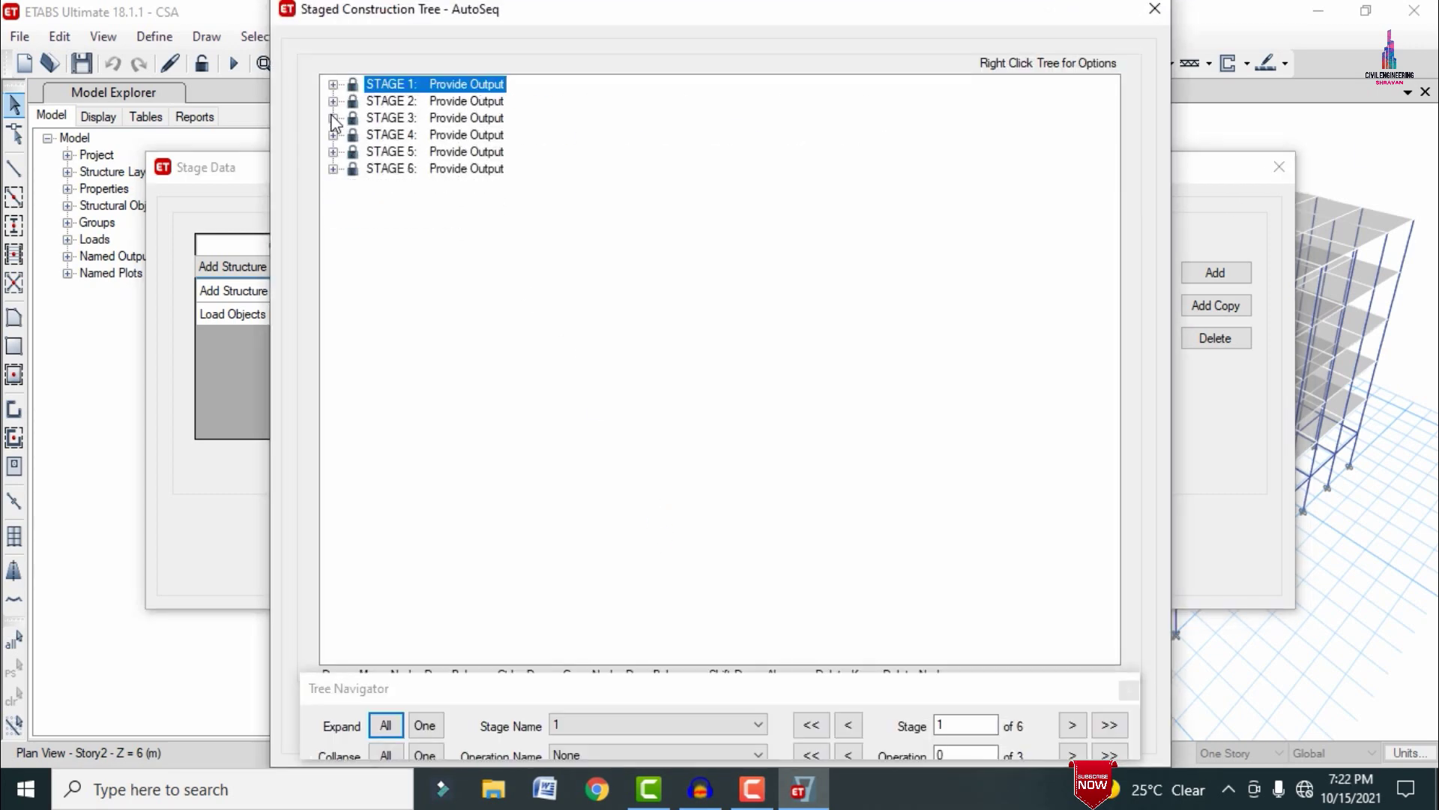
click(332, 101)
click(332, 152)
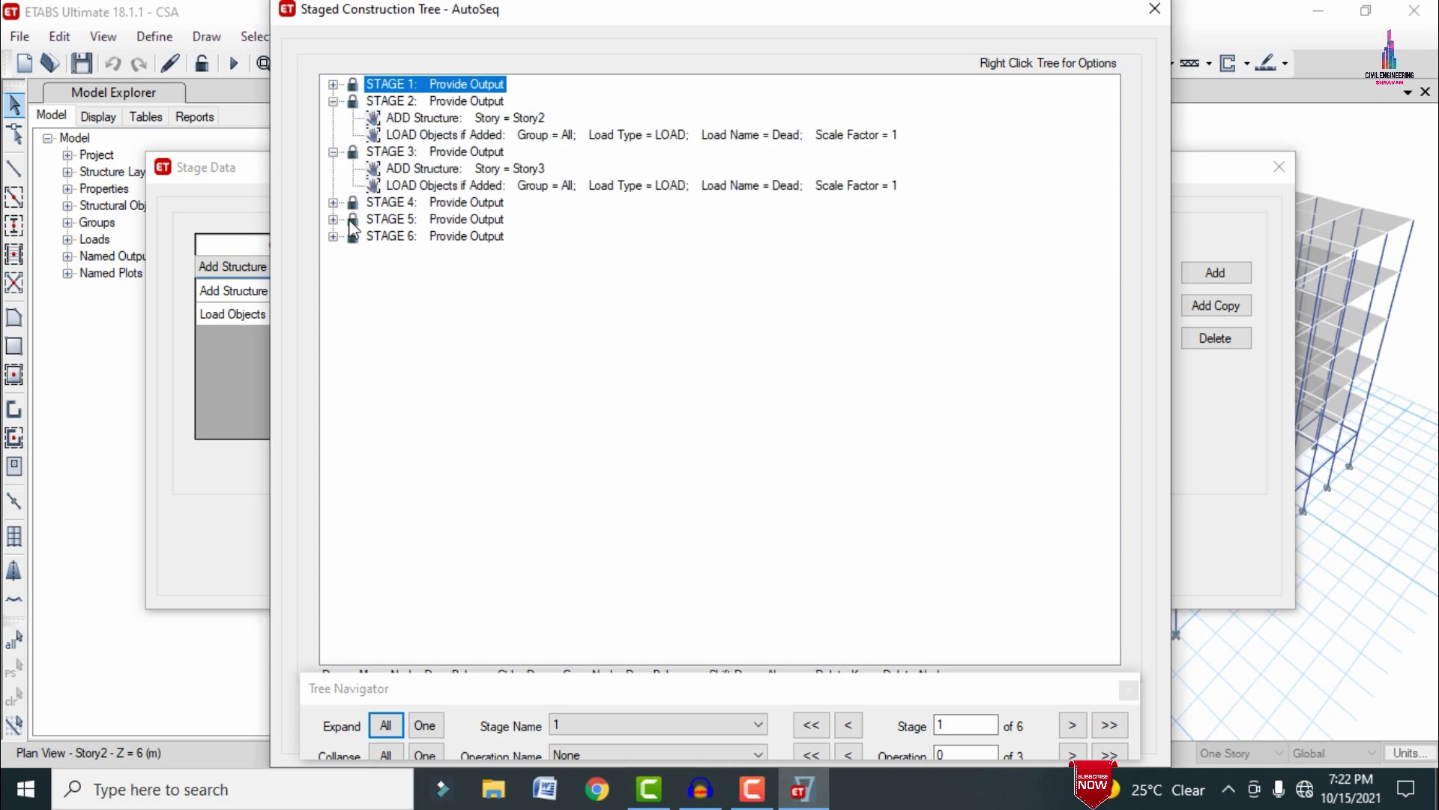
click(1155, 9)
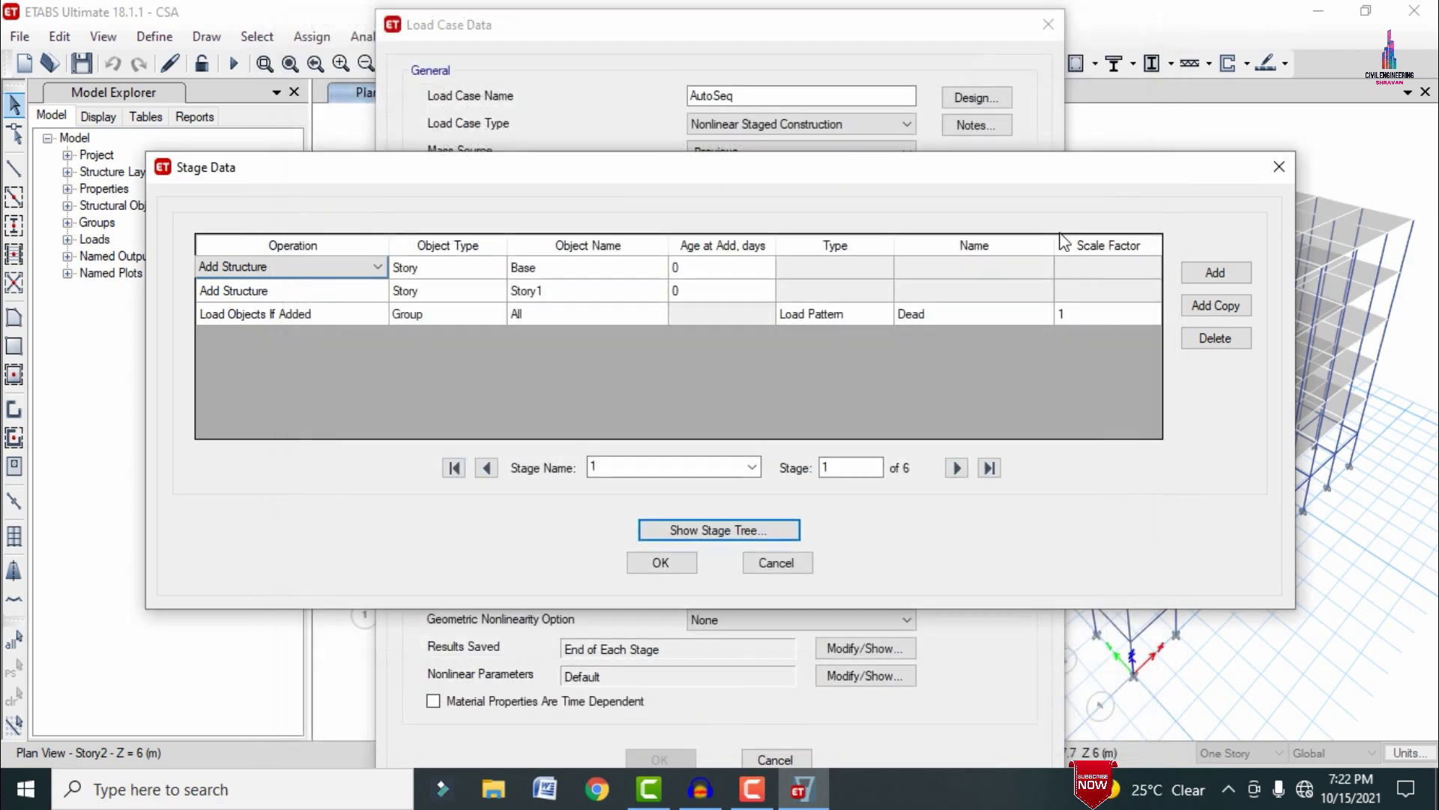
click(659, 561)
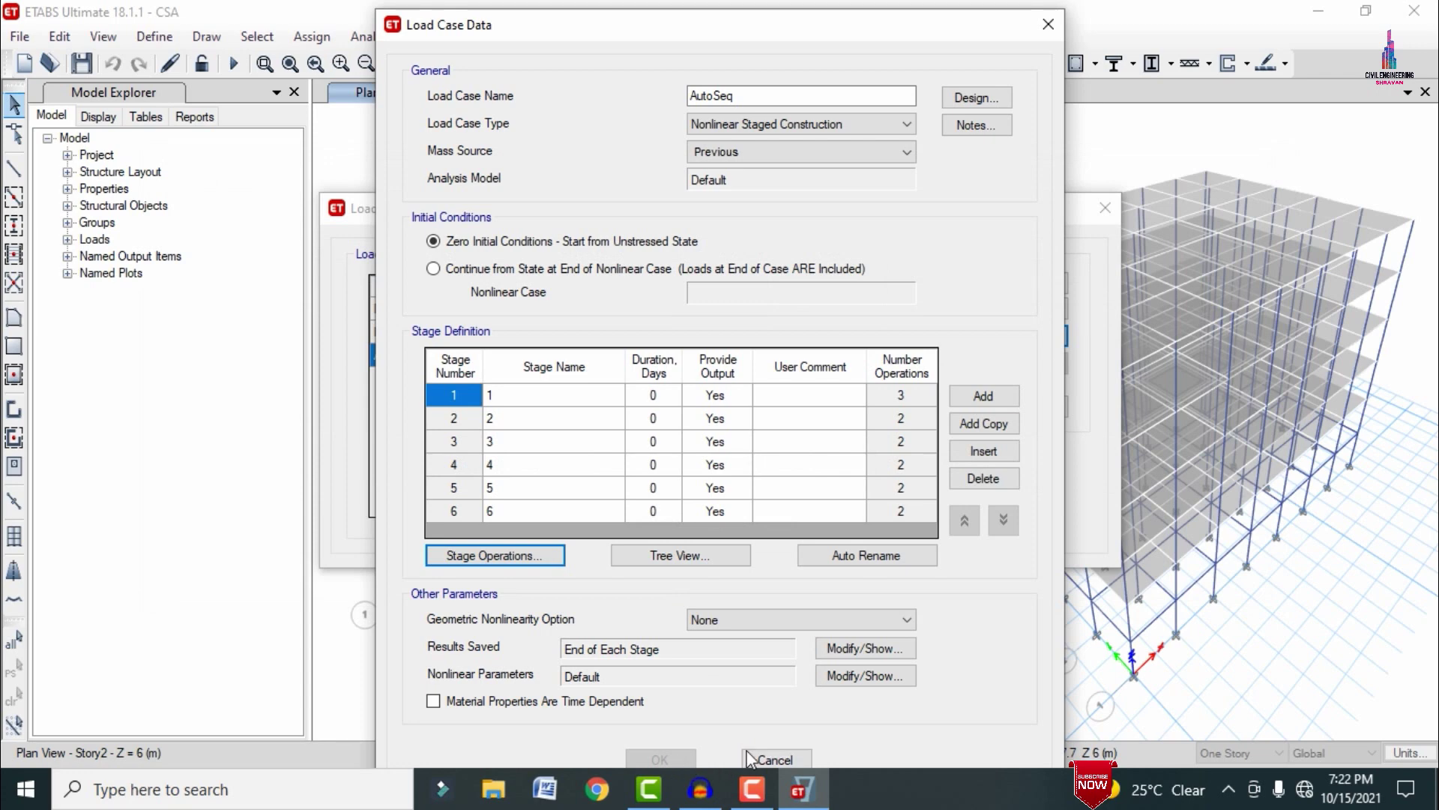
click(762, 754)
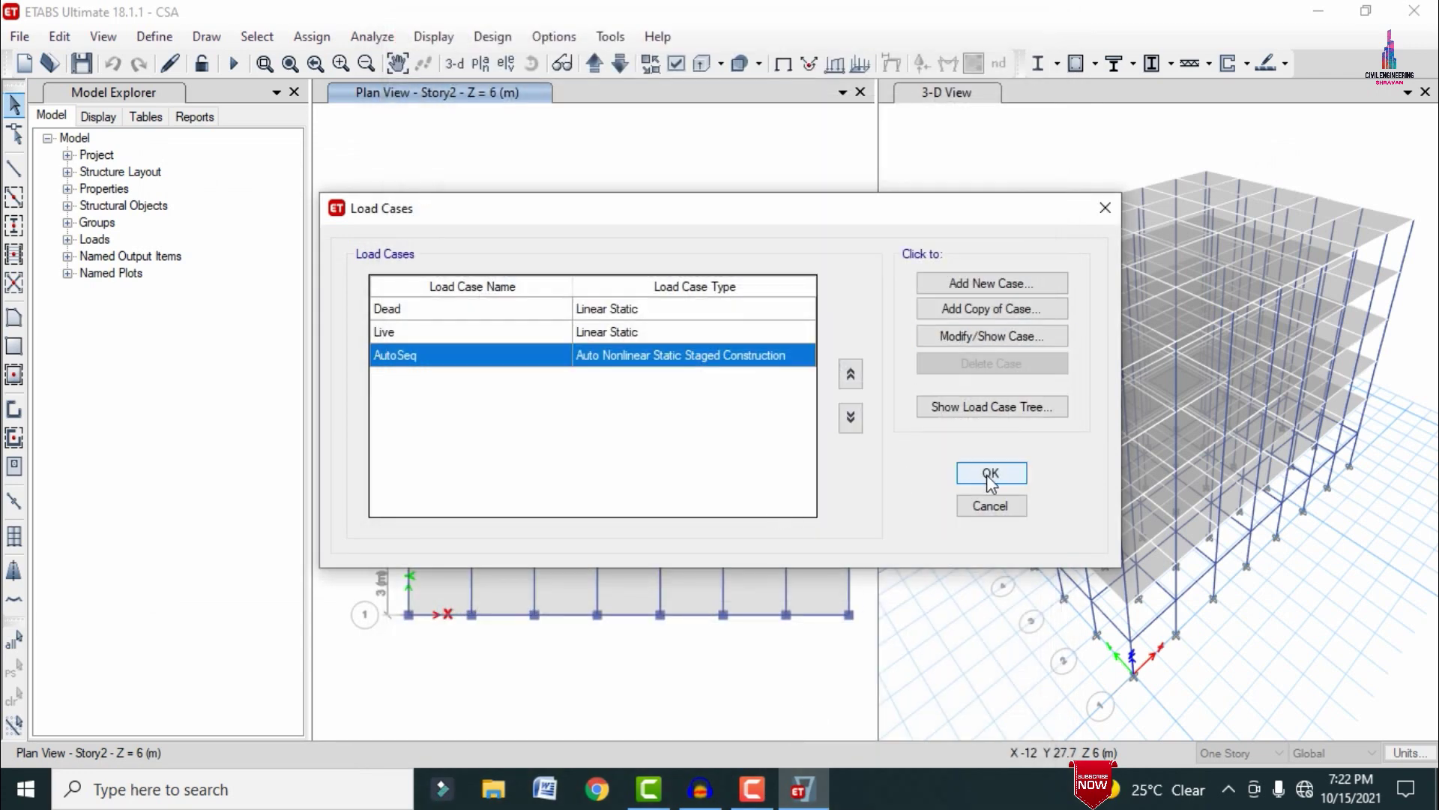
click(990, 474)
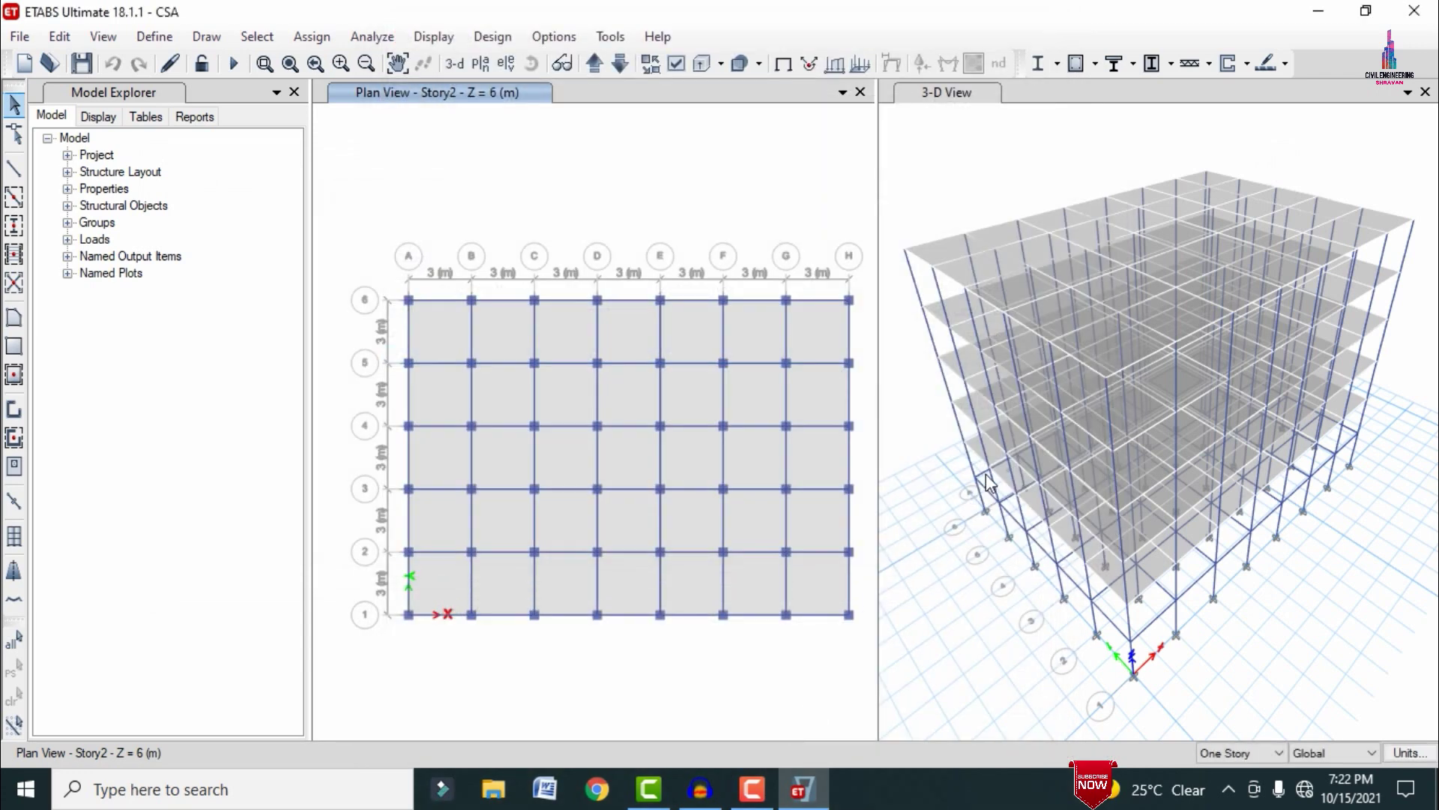
Run the analysis from the list of load cases to run.
click(373, 36)
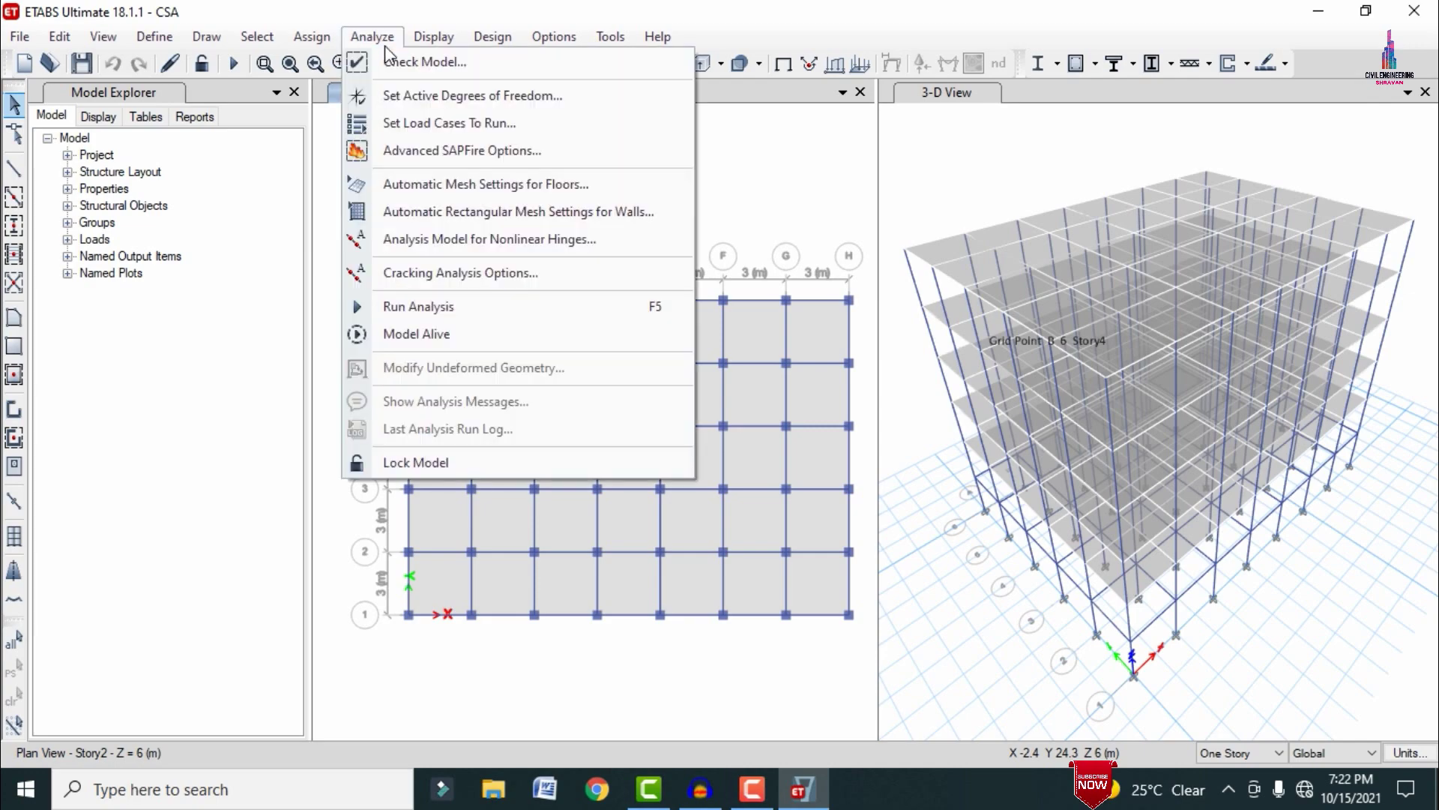
click(413, 123)
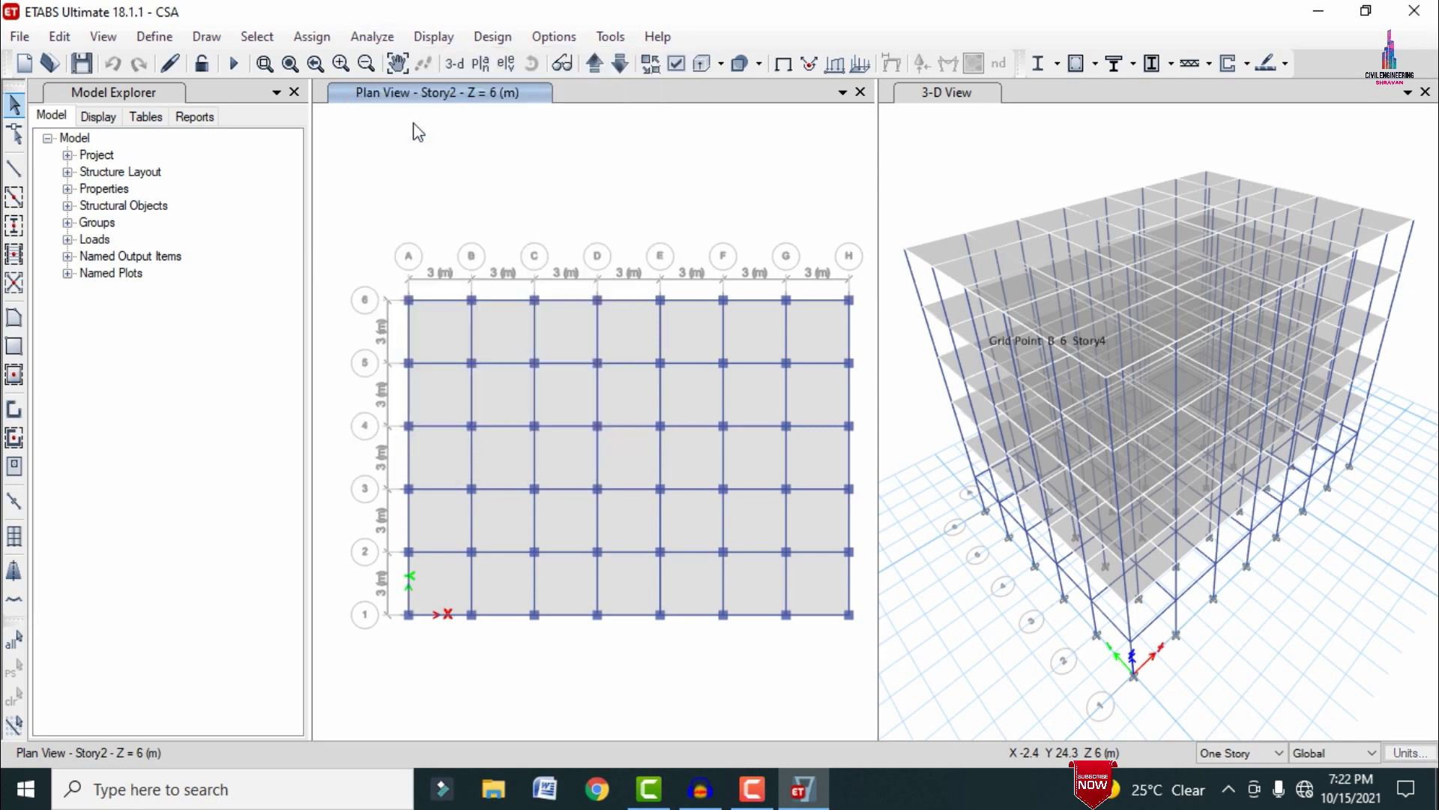
click(992, 564)
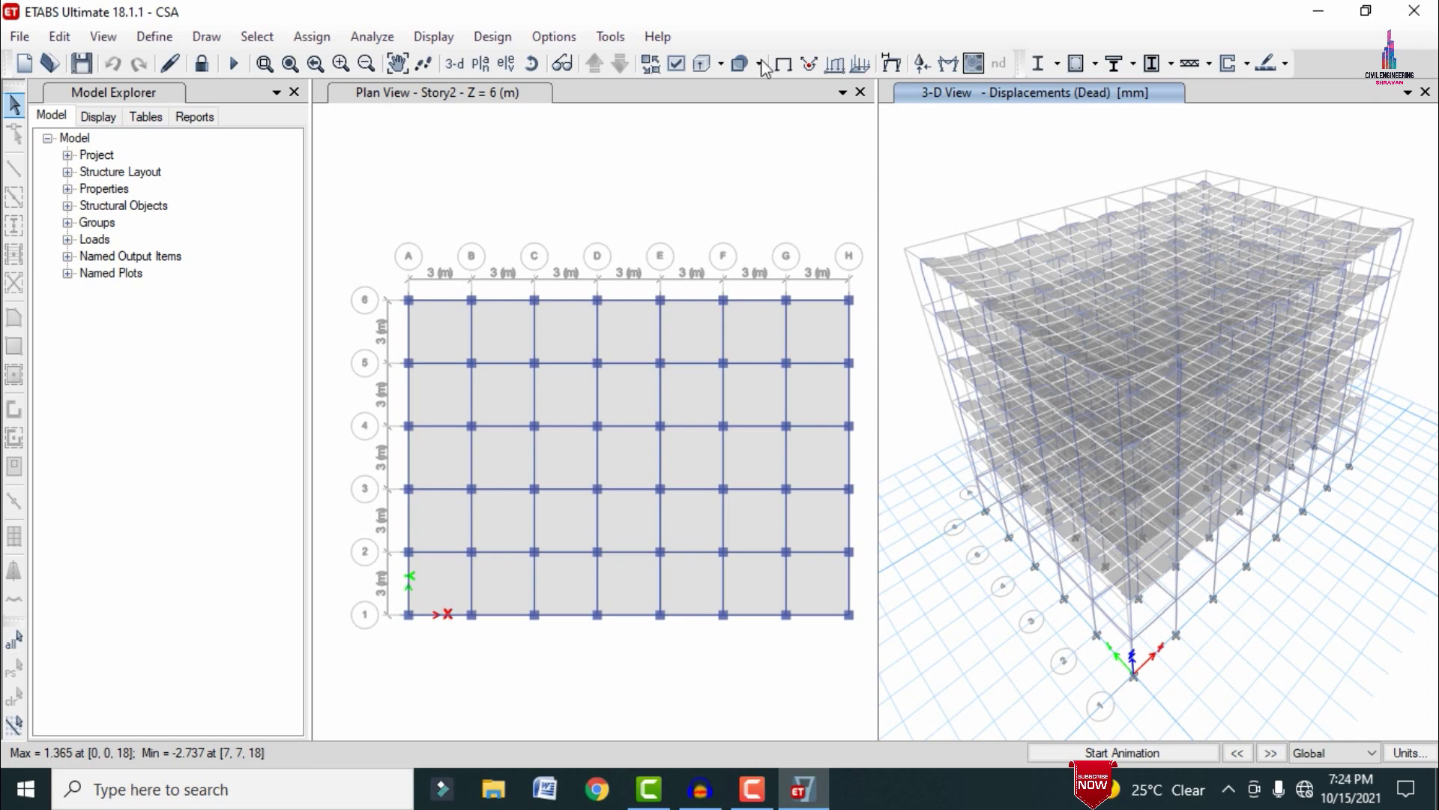
Display the deformed shape of the model for the AutoSeq load case at step number 1.
click(459, 36)
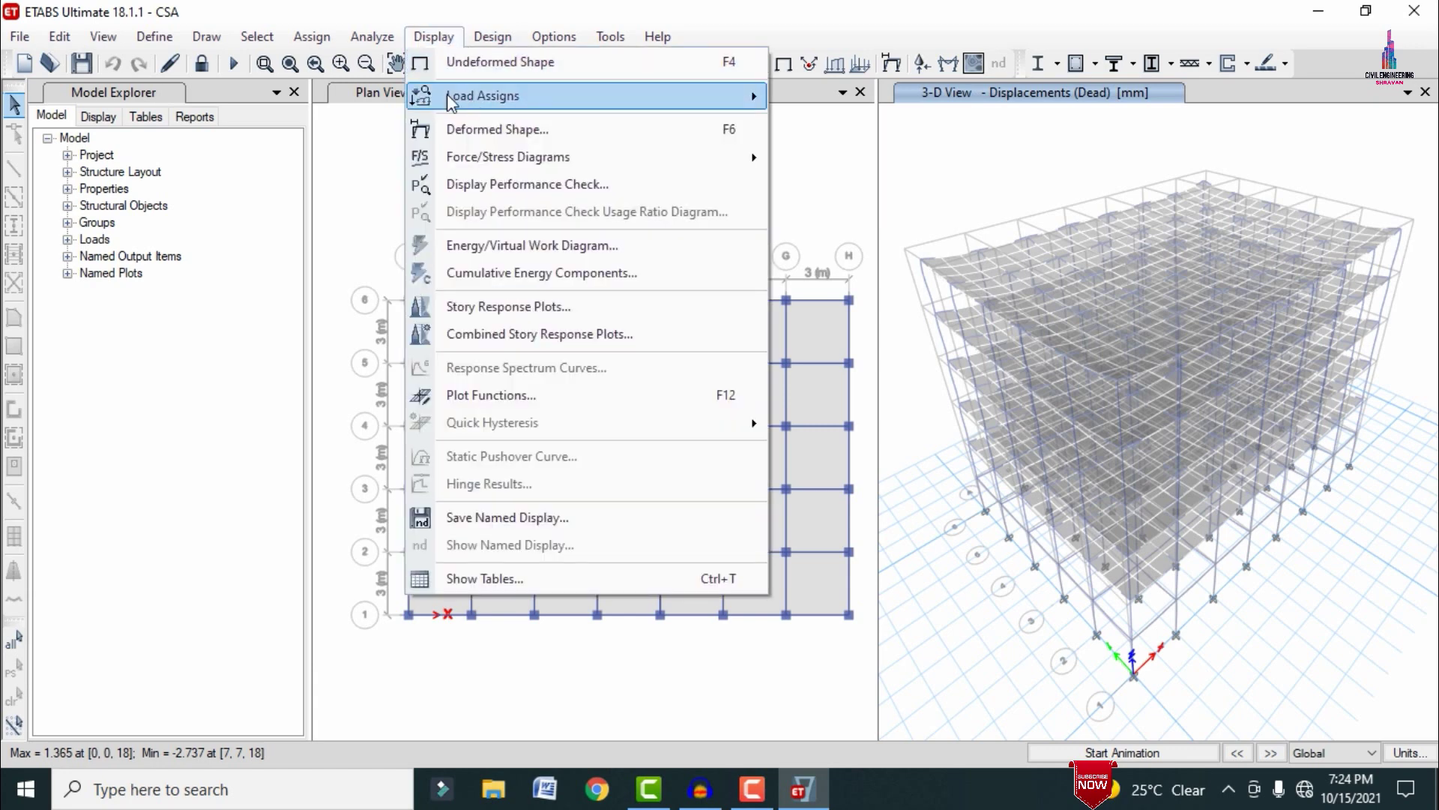
click(613, 132)
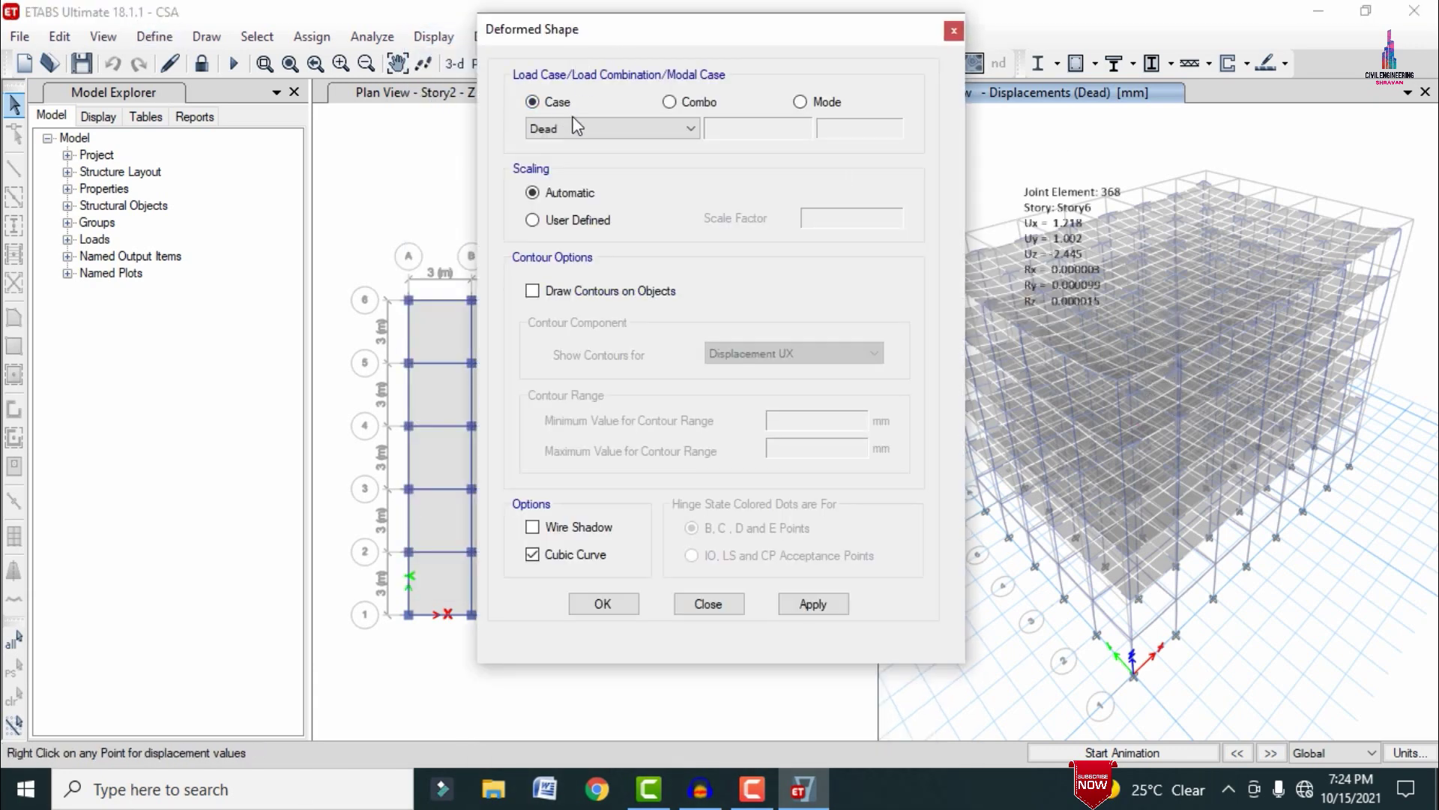
click(576, 129)
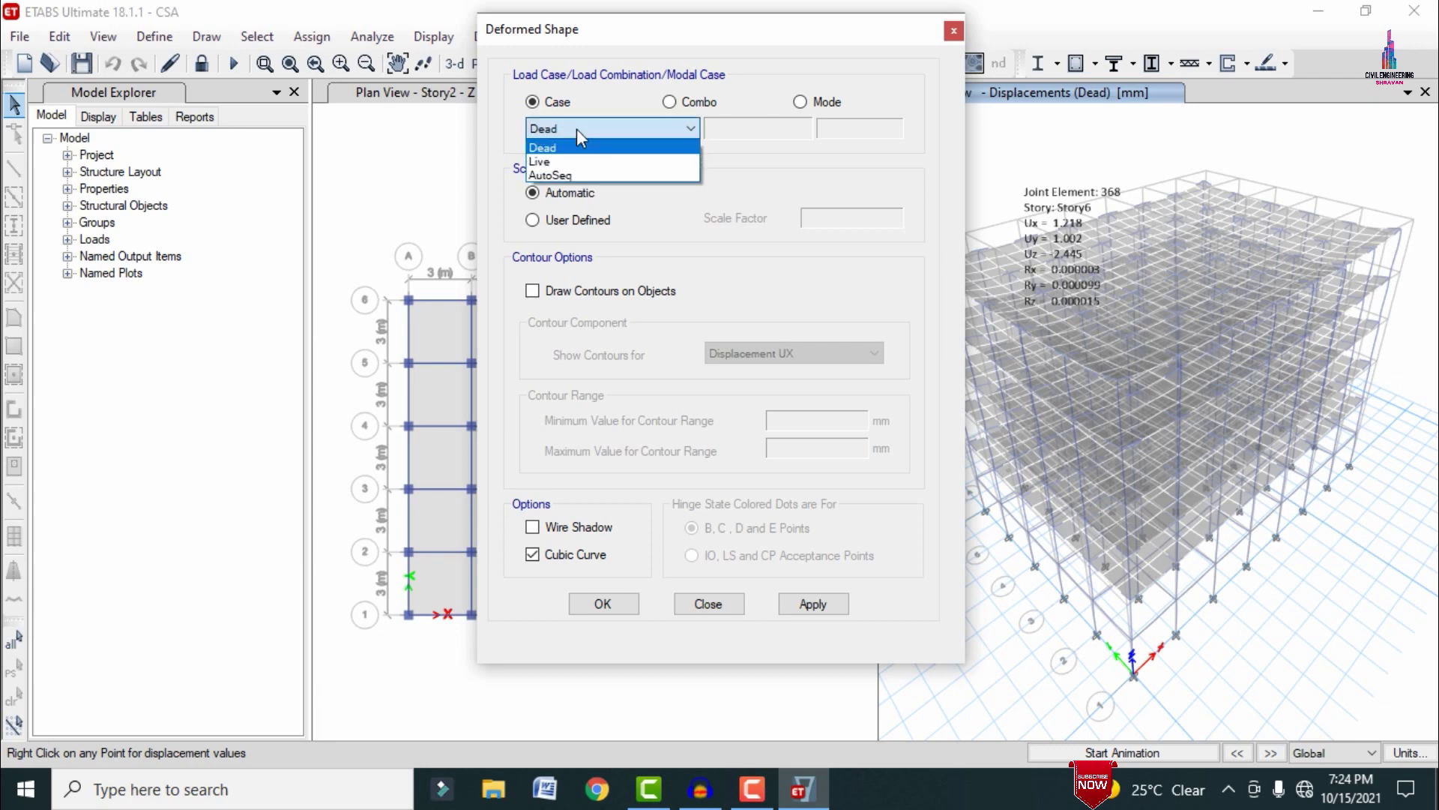
click(561, 177)
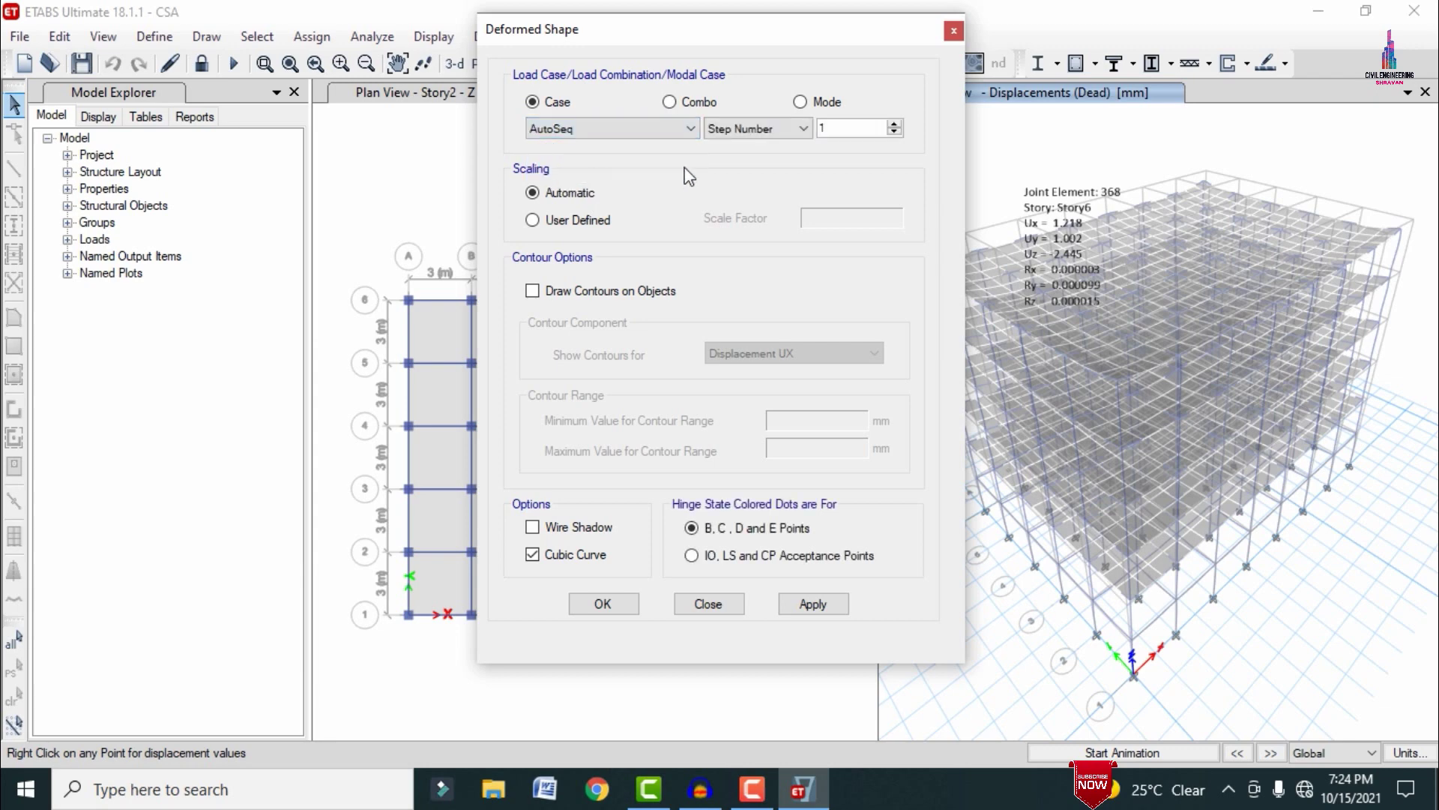
double_click(824, 129)
click(811, 608)
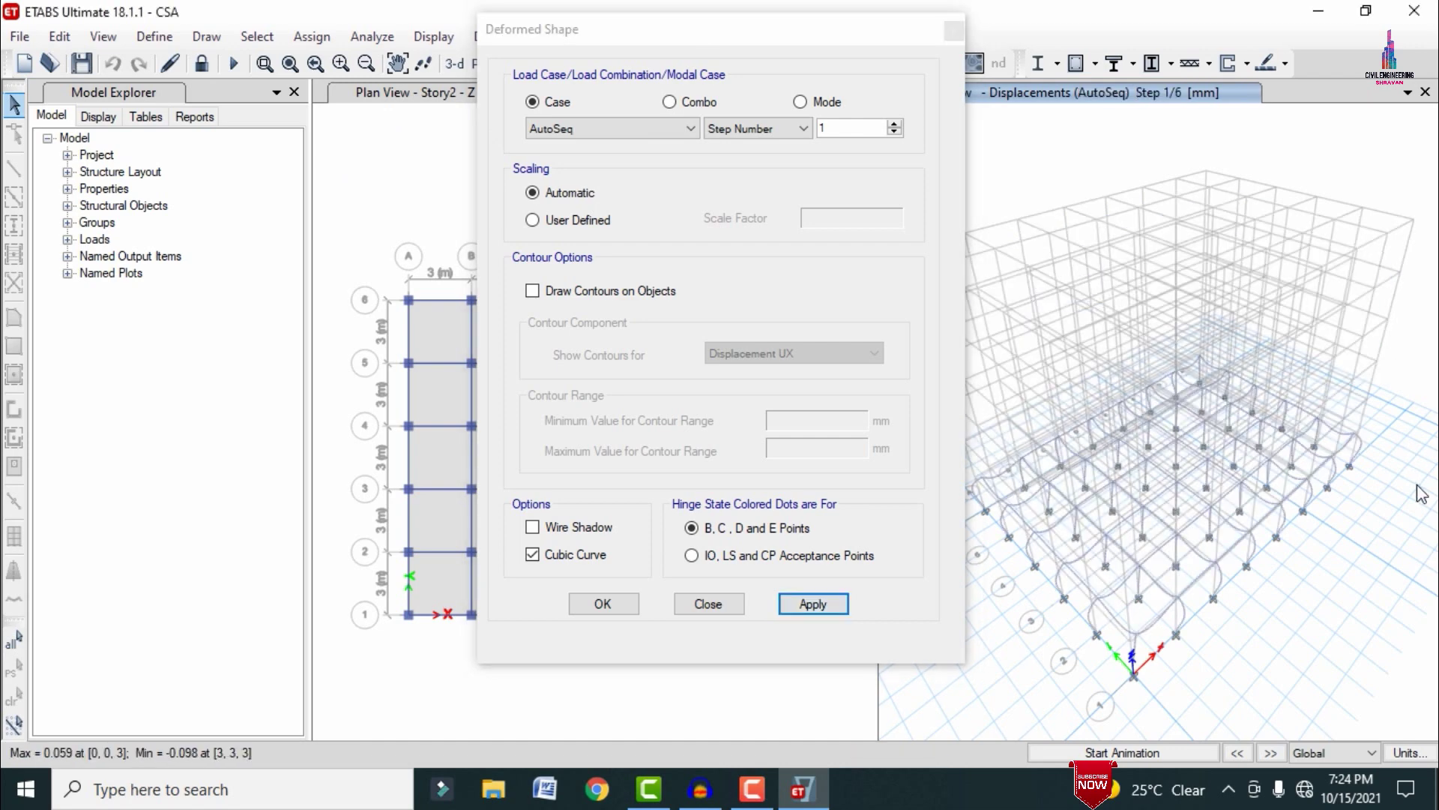
click(791, 608)
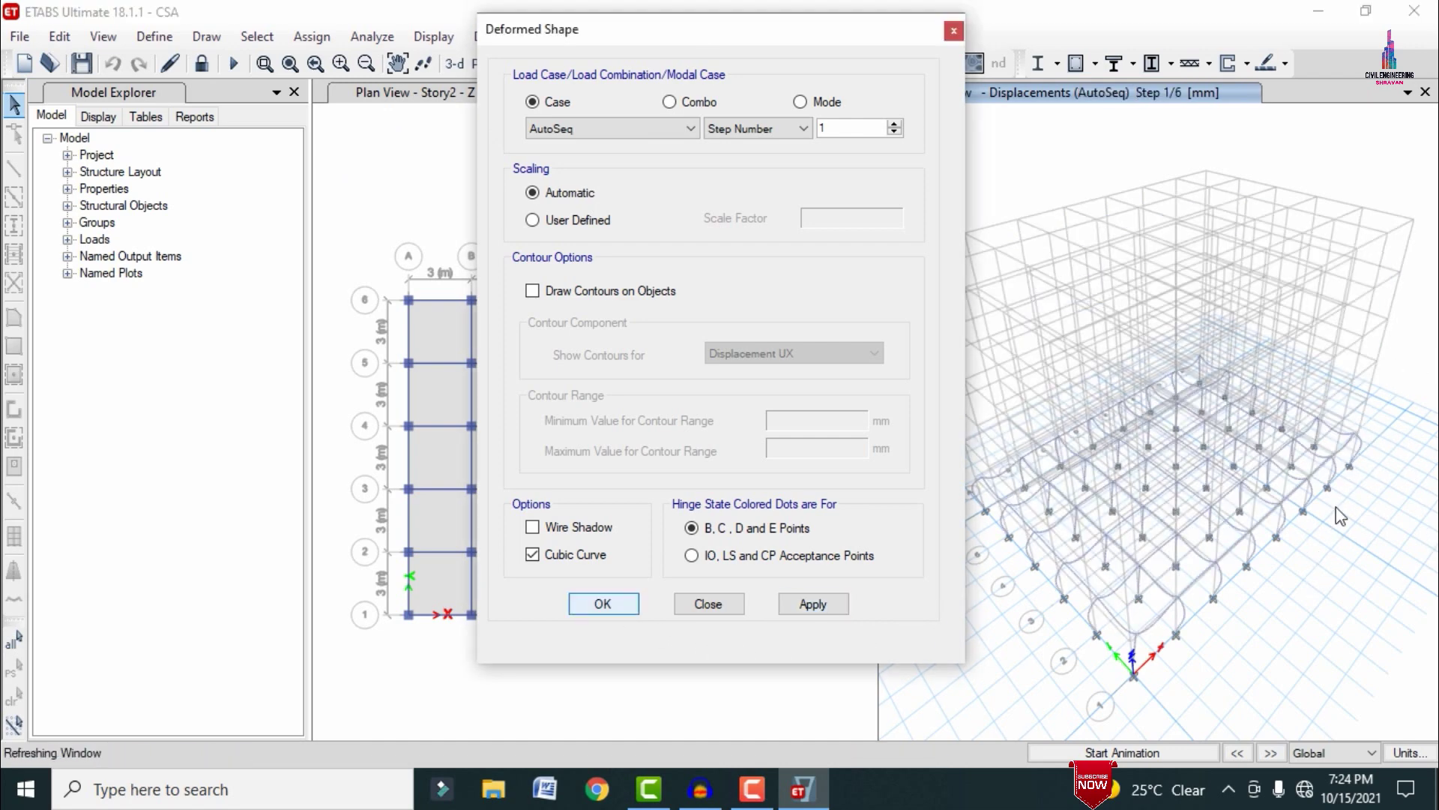
key(Escape)
Inspect the displacements of a Story1 edge joint and advance the AutoSeq deformed shape through steps 2 to 6.
right_click(1309, 480)
right_click(1308, 480)
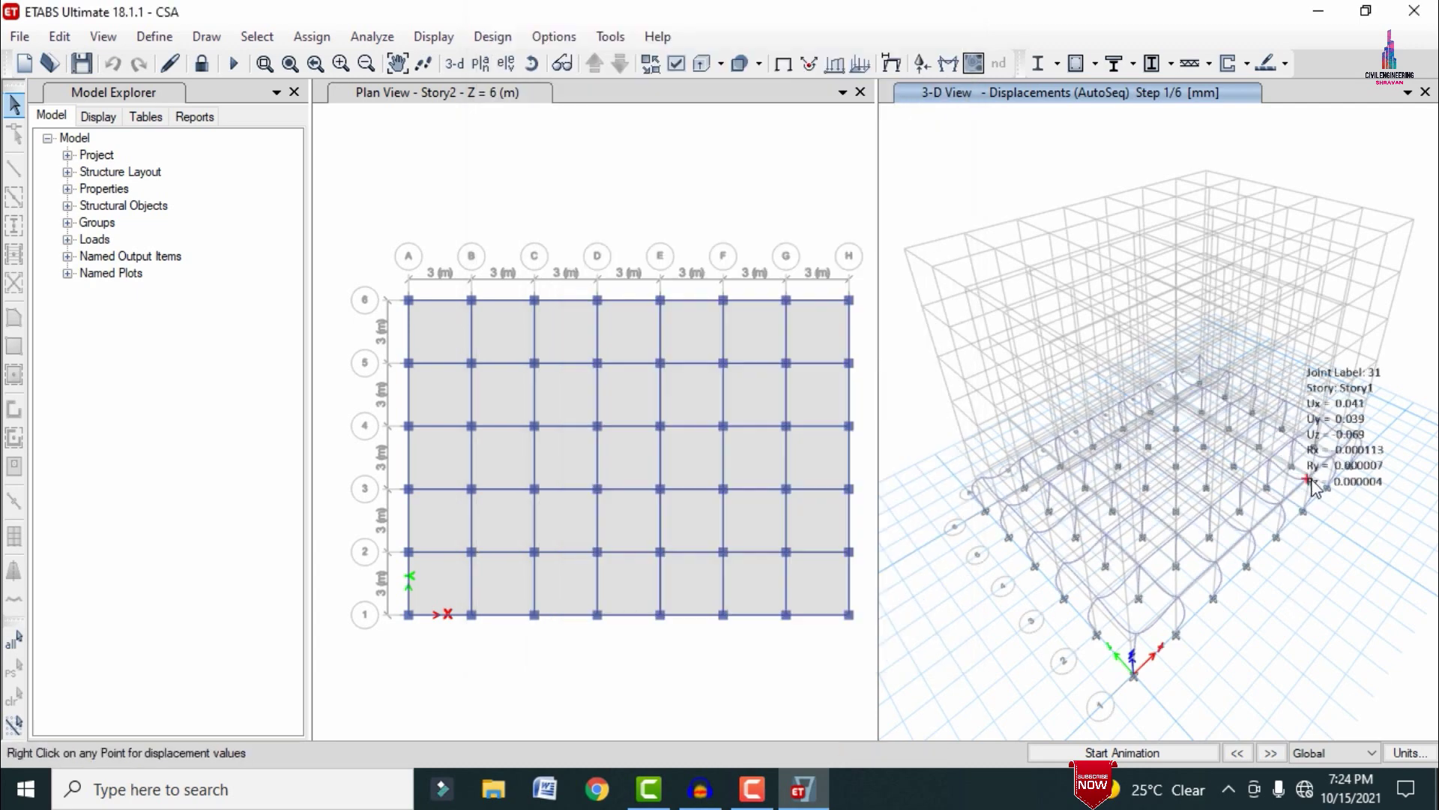
click(1271, 757)
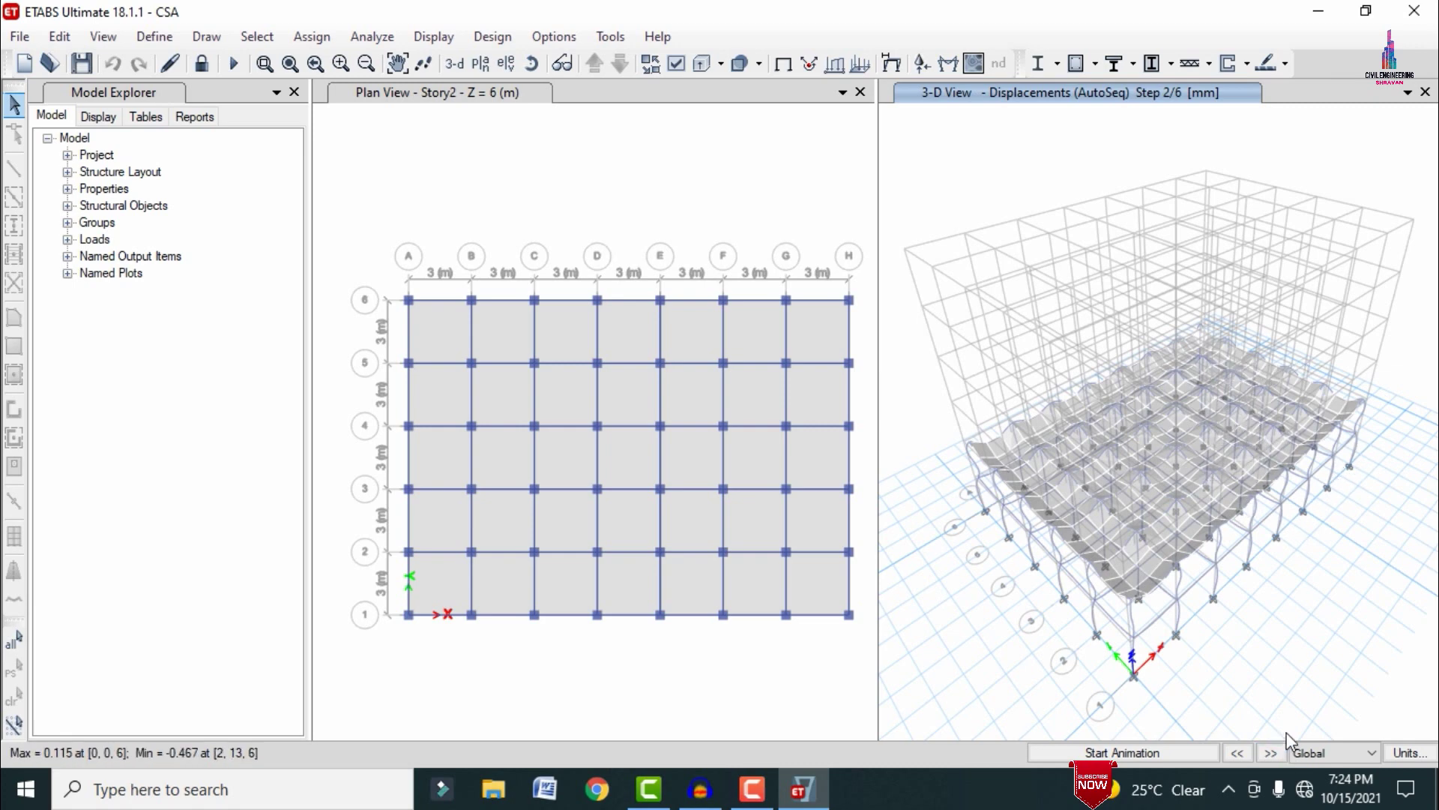
click(1284, 753)
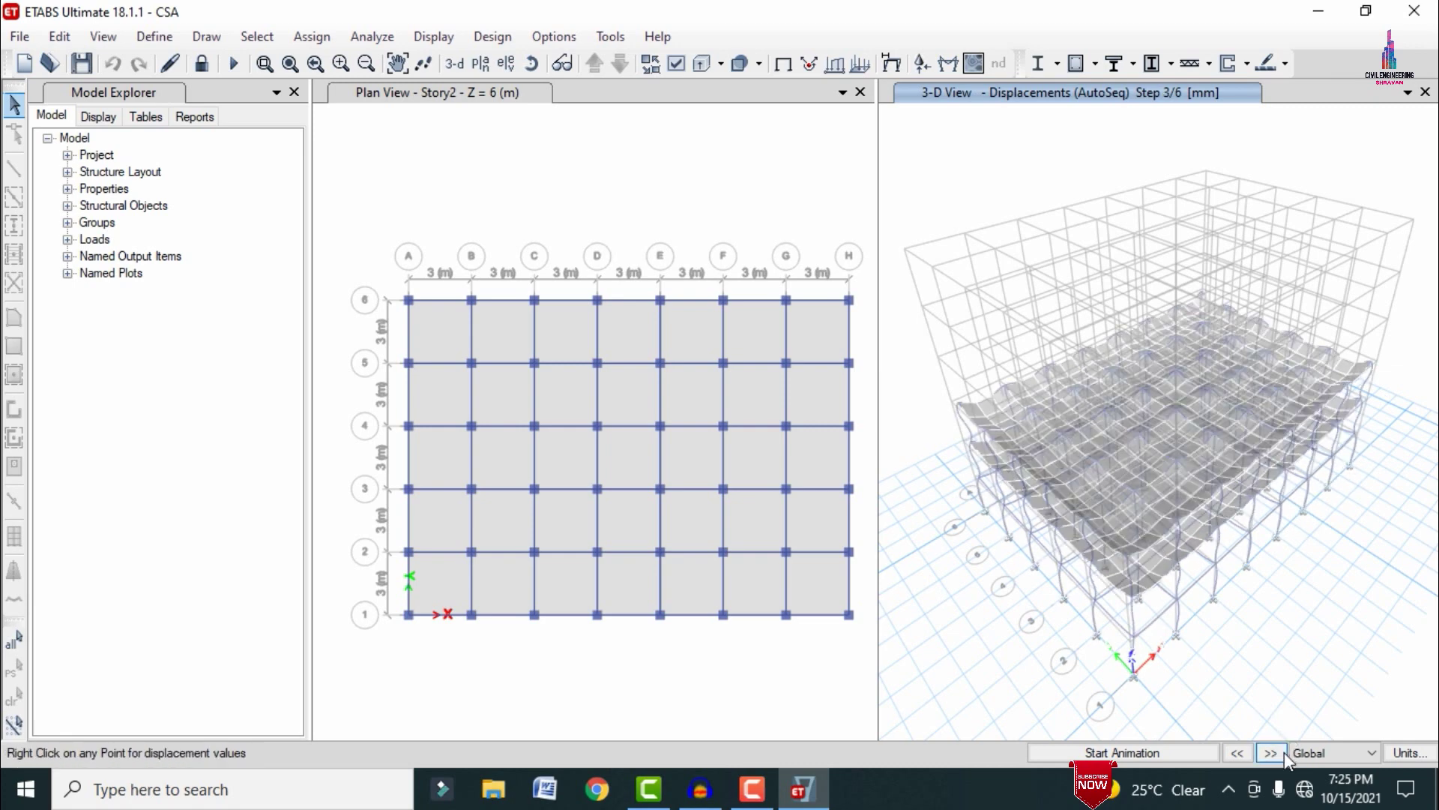
click(1284, 753)
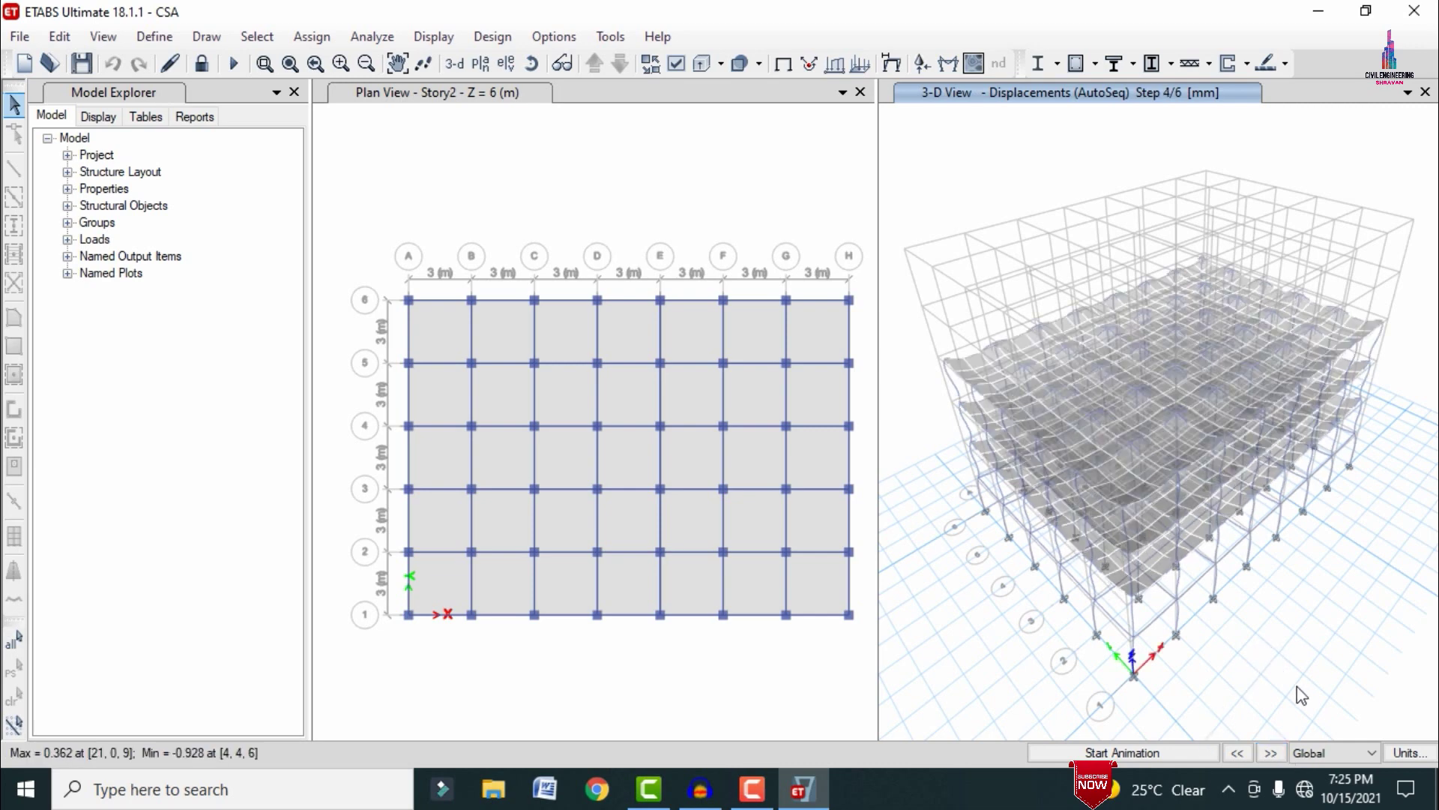
click(1273, 752)
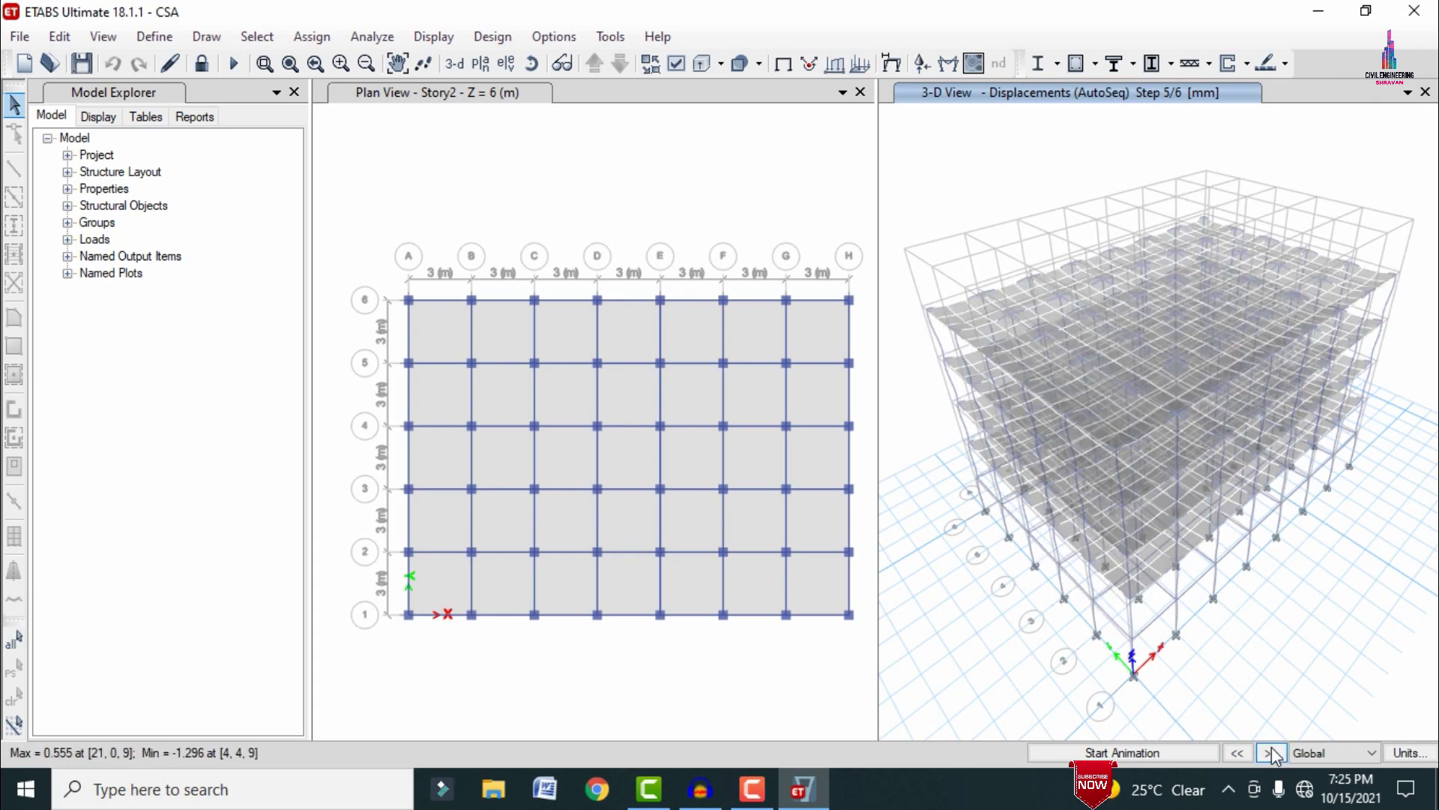
click(1272, 752)
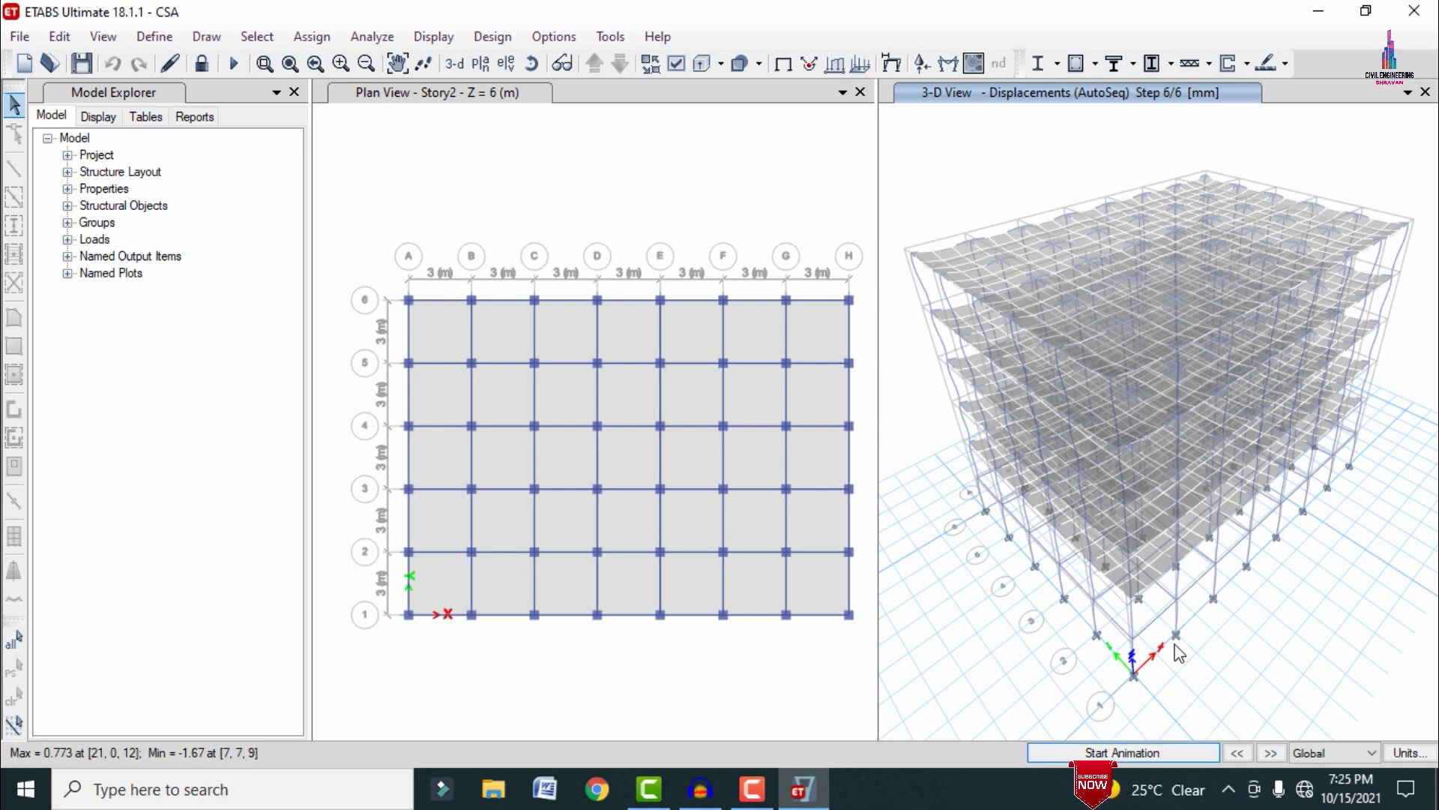
mouse_move(1216, 391)
Display the Shear 2-2 force diagram of the frames for the AutoSeq load case at step number 1.
click(443, 39)
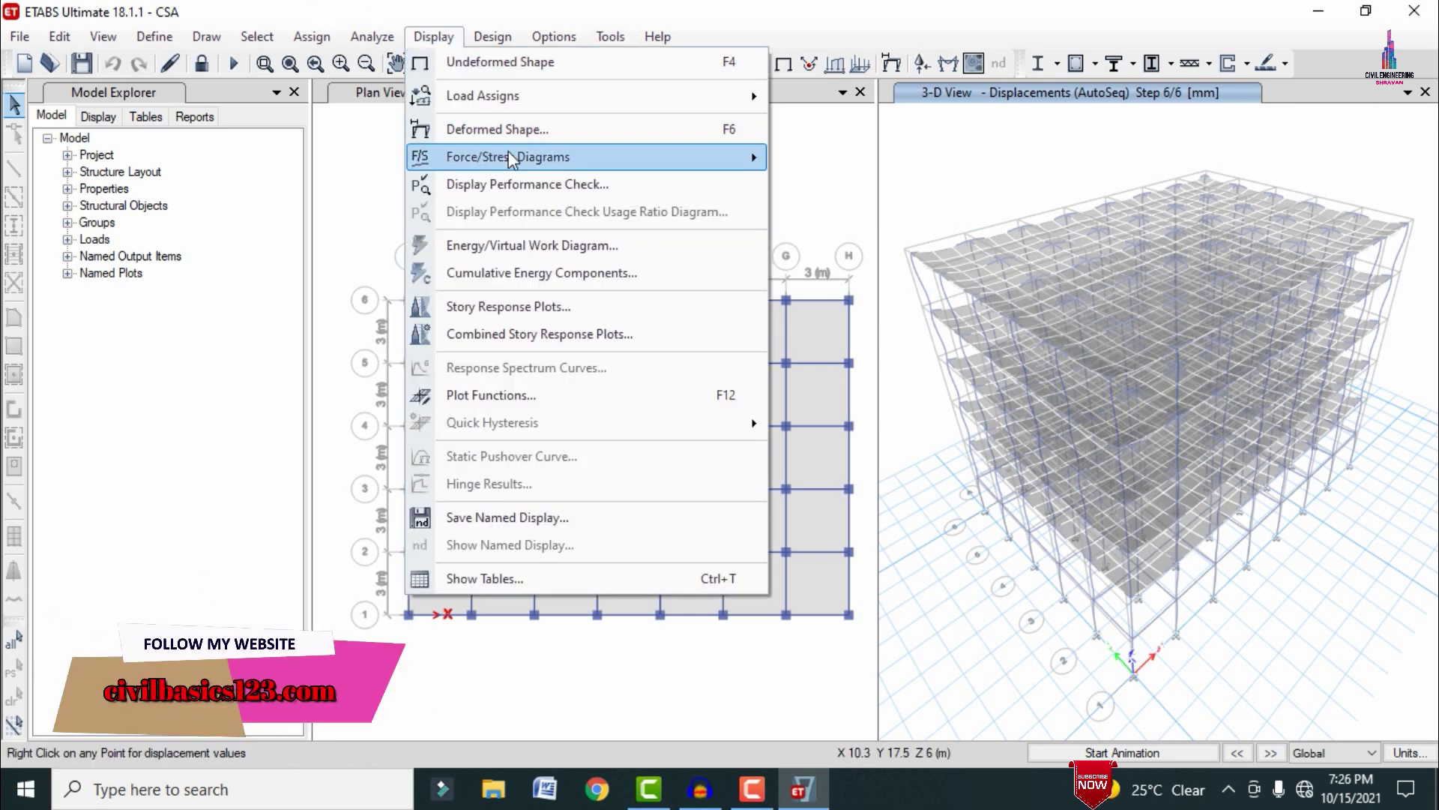
mouse_move(514, 157)
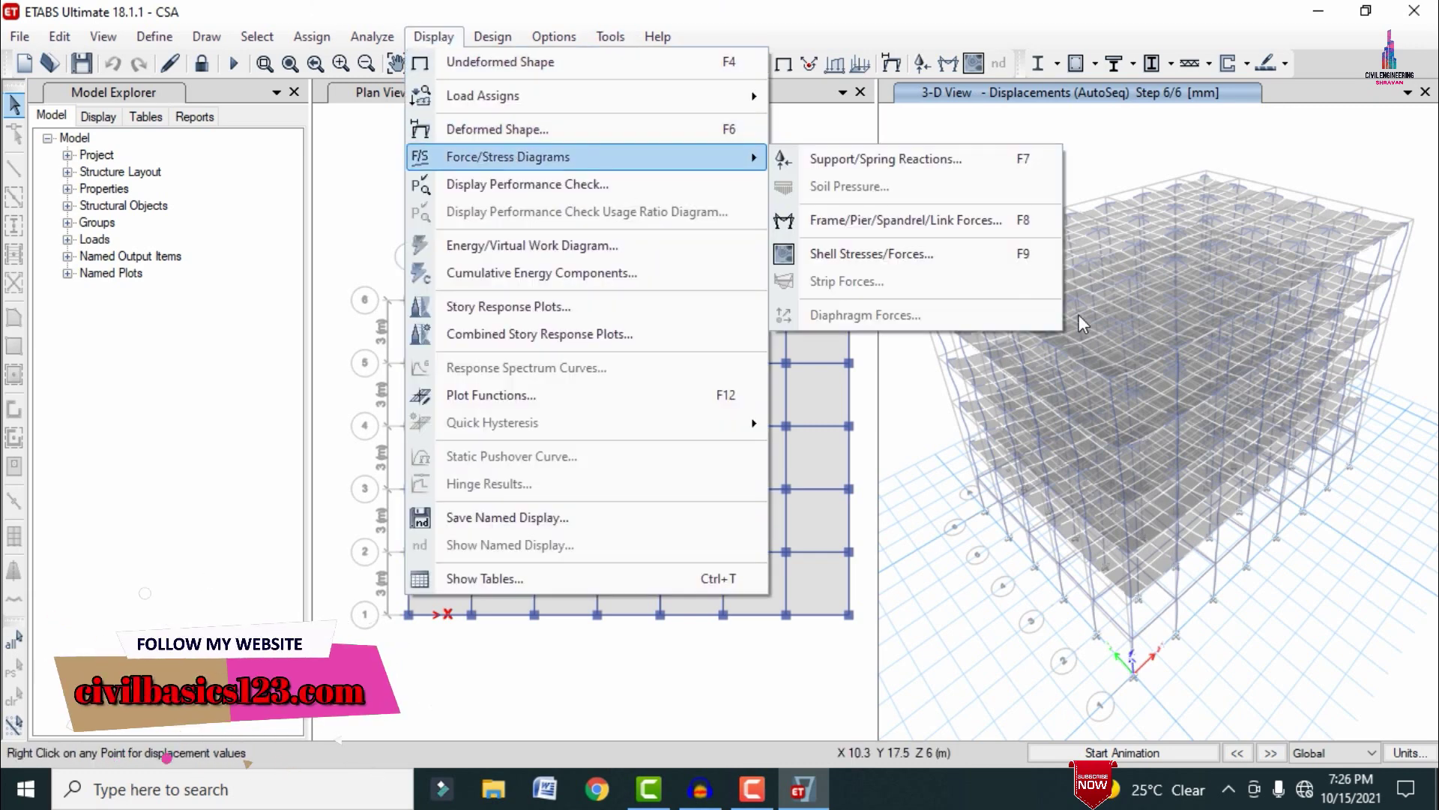
click(932, 219)
click(599, 213)
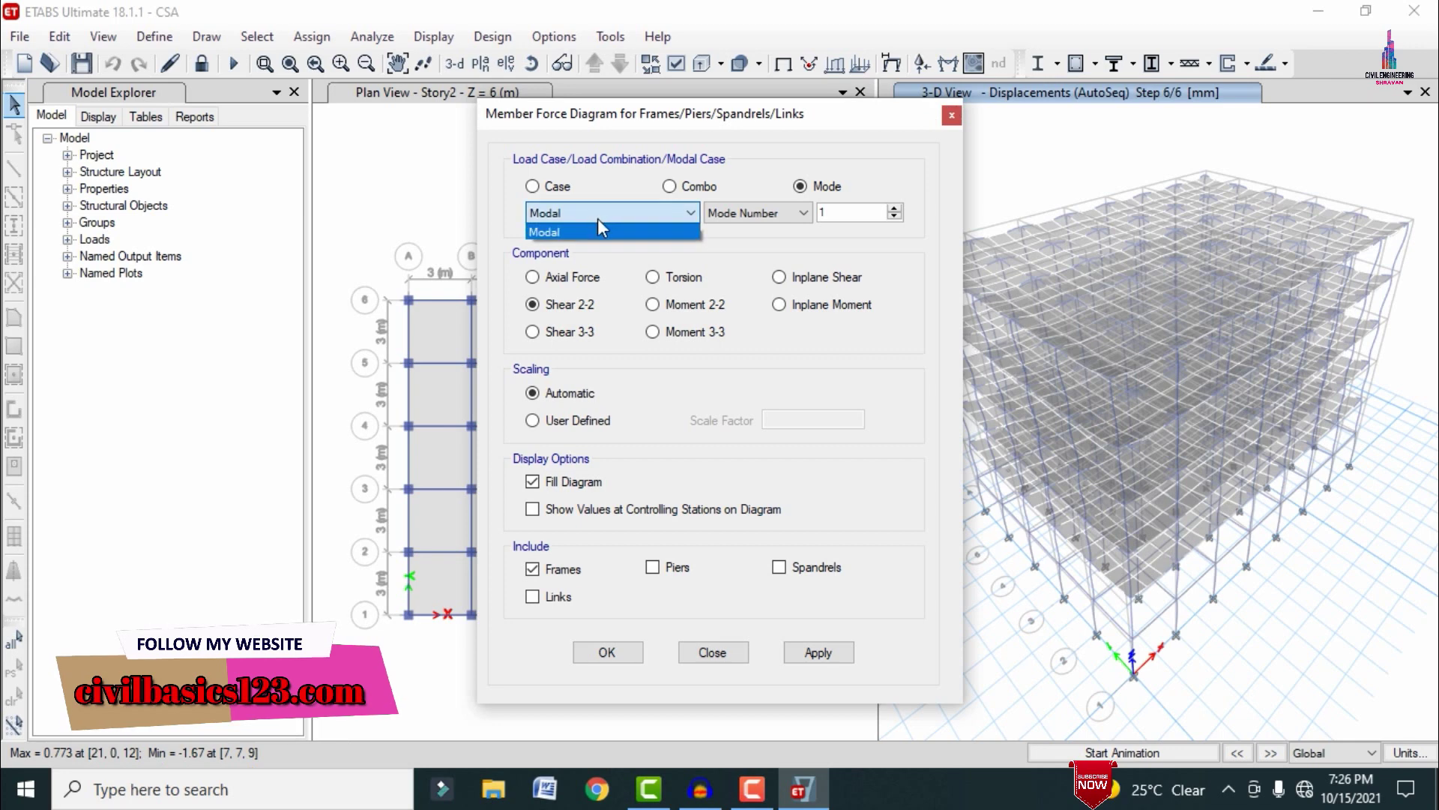
click(597, 226)
click(545, 188)
click(551, 215)
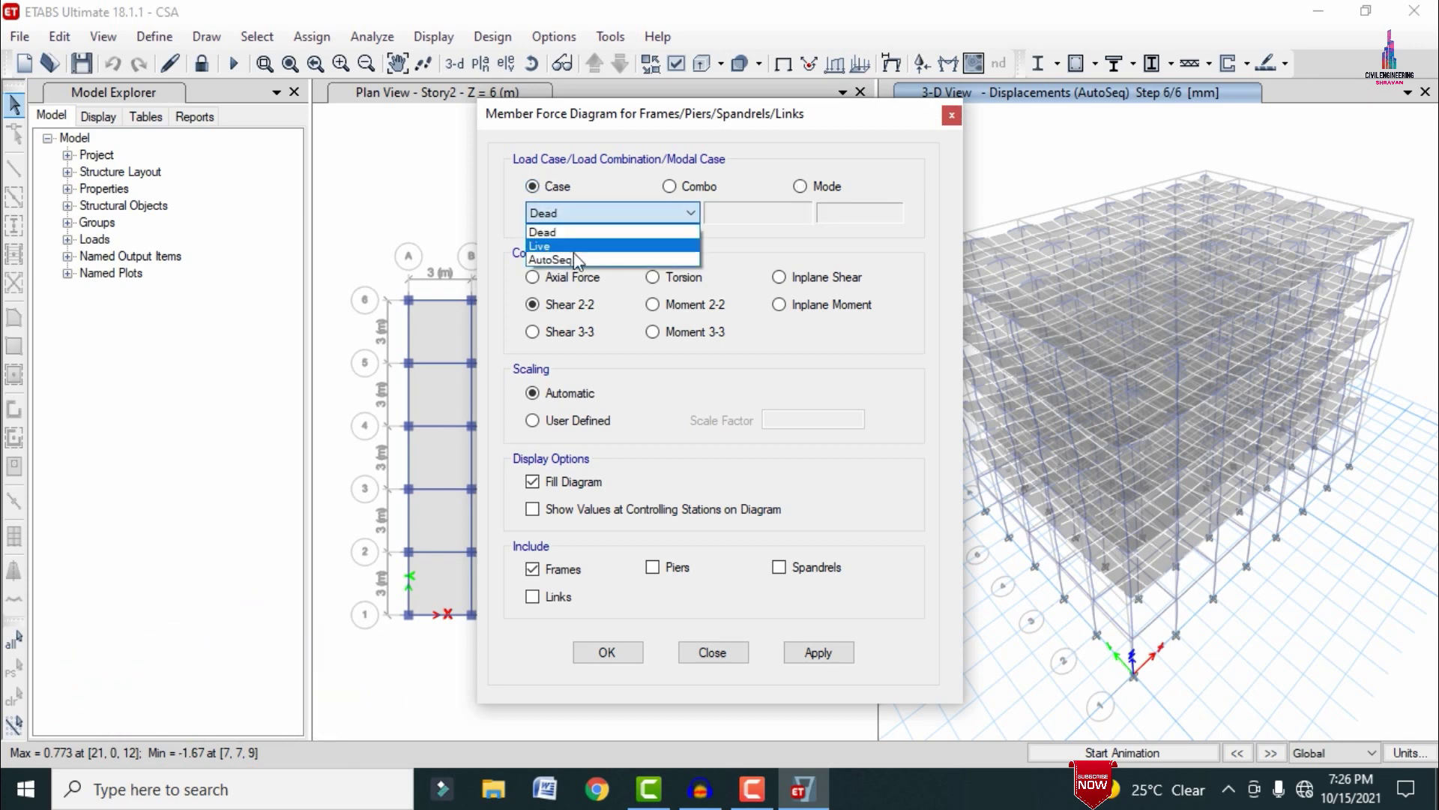
click(563, 255)
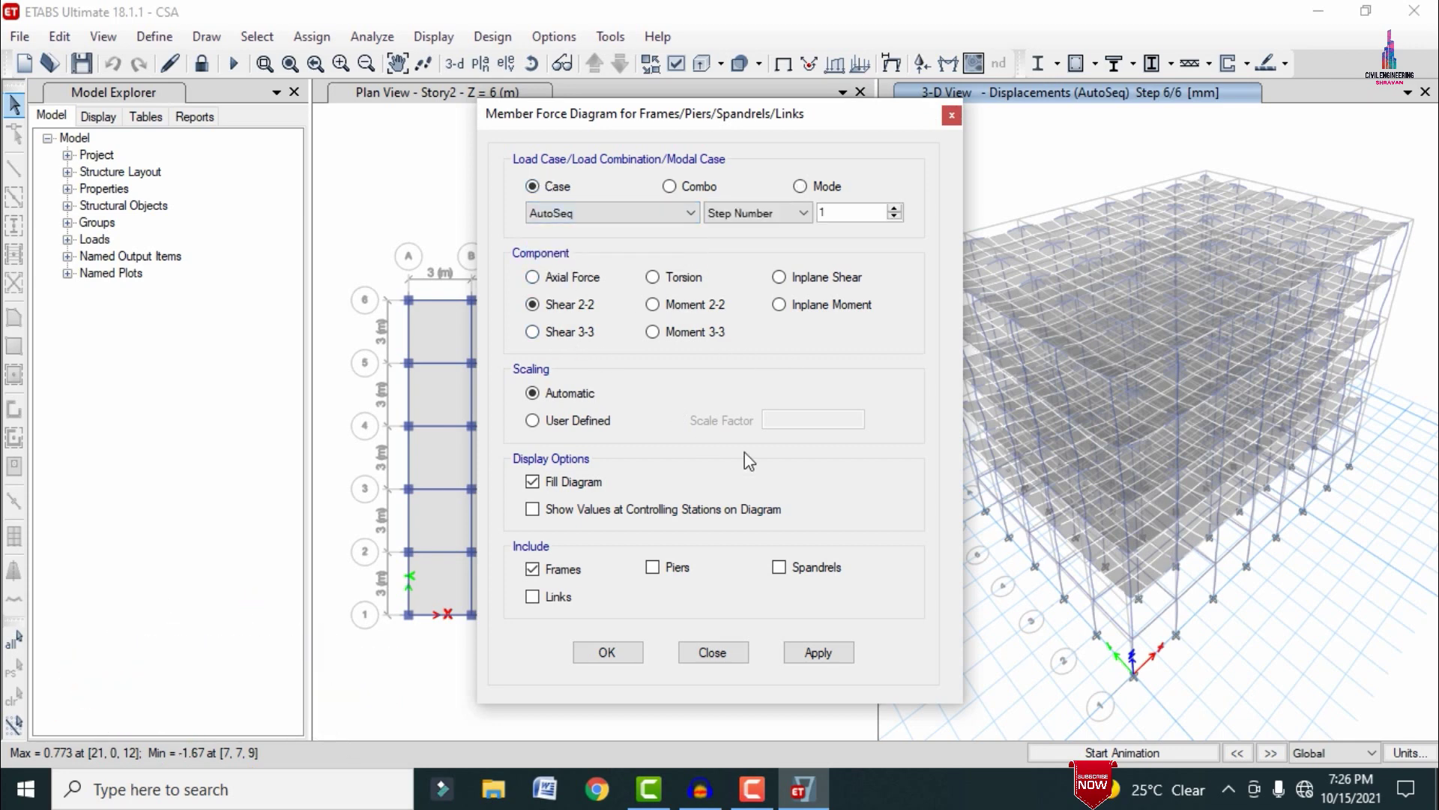
click(818, 653)
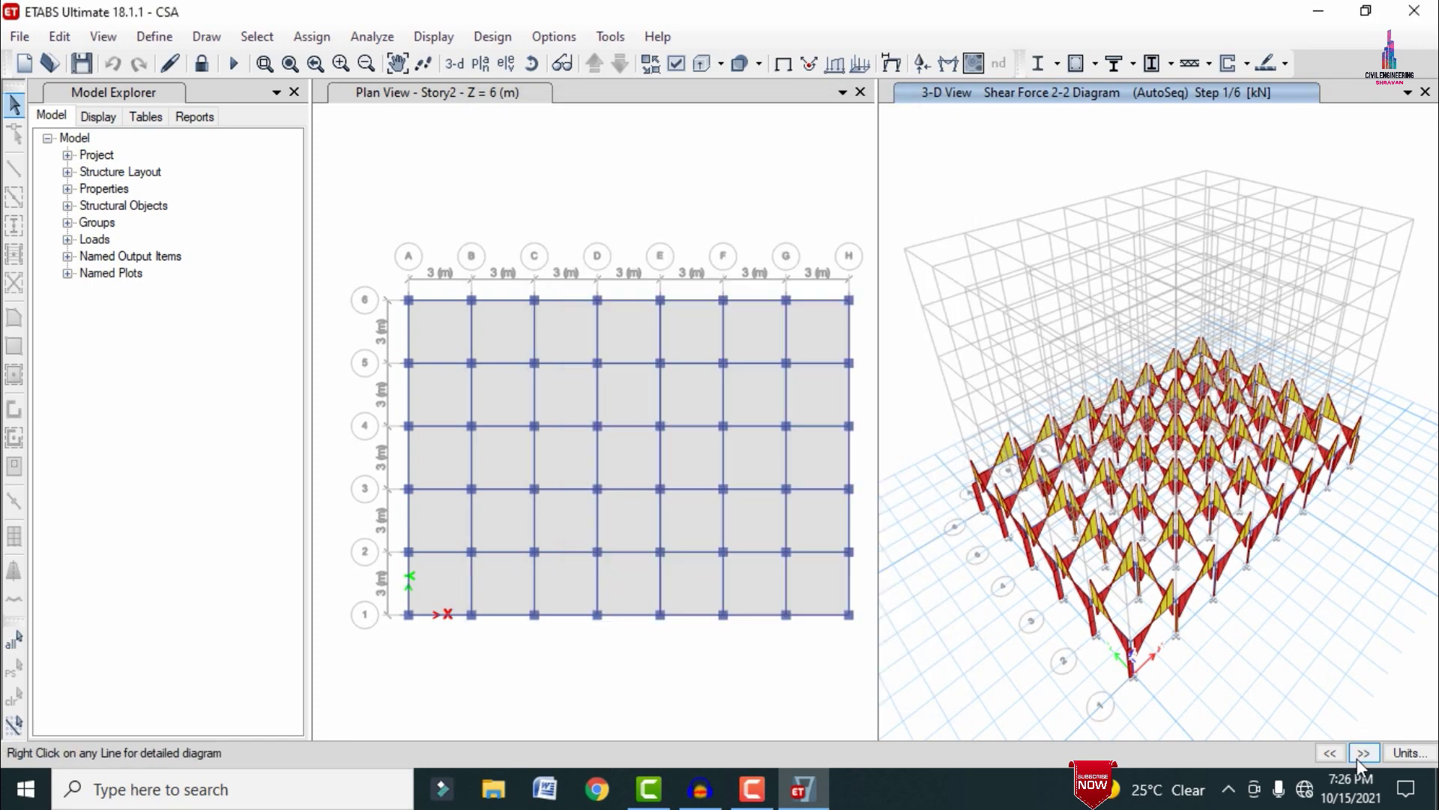
Advance the AutoSeq Shear 2-2 diagram in the 3-D view through the construction steps up to step 6.
click(1363, 753)
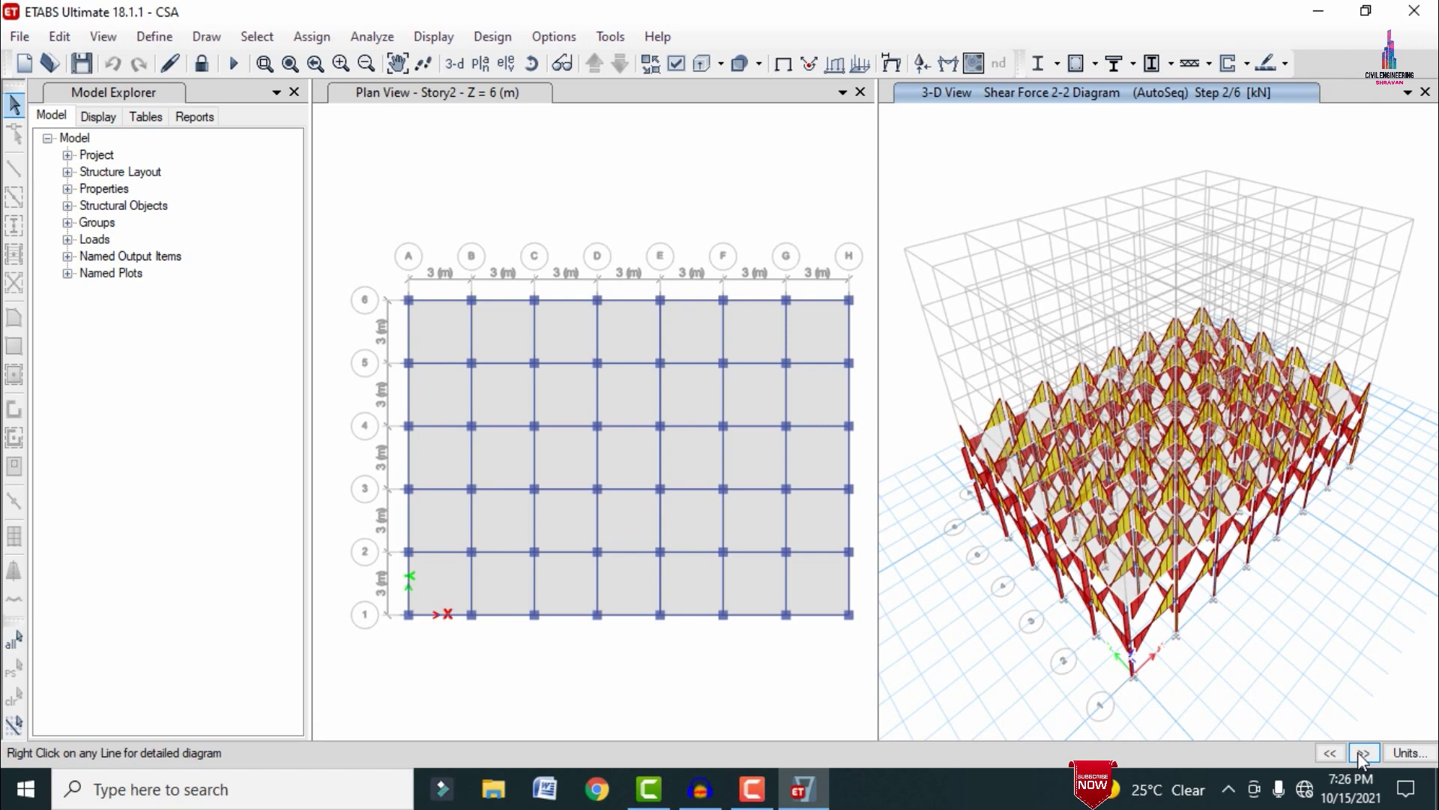
click(1361, 752)
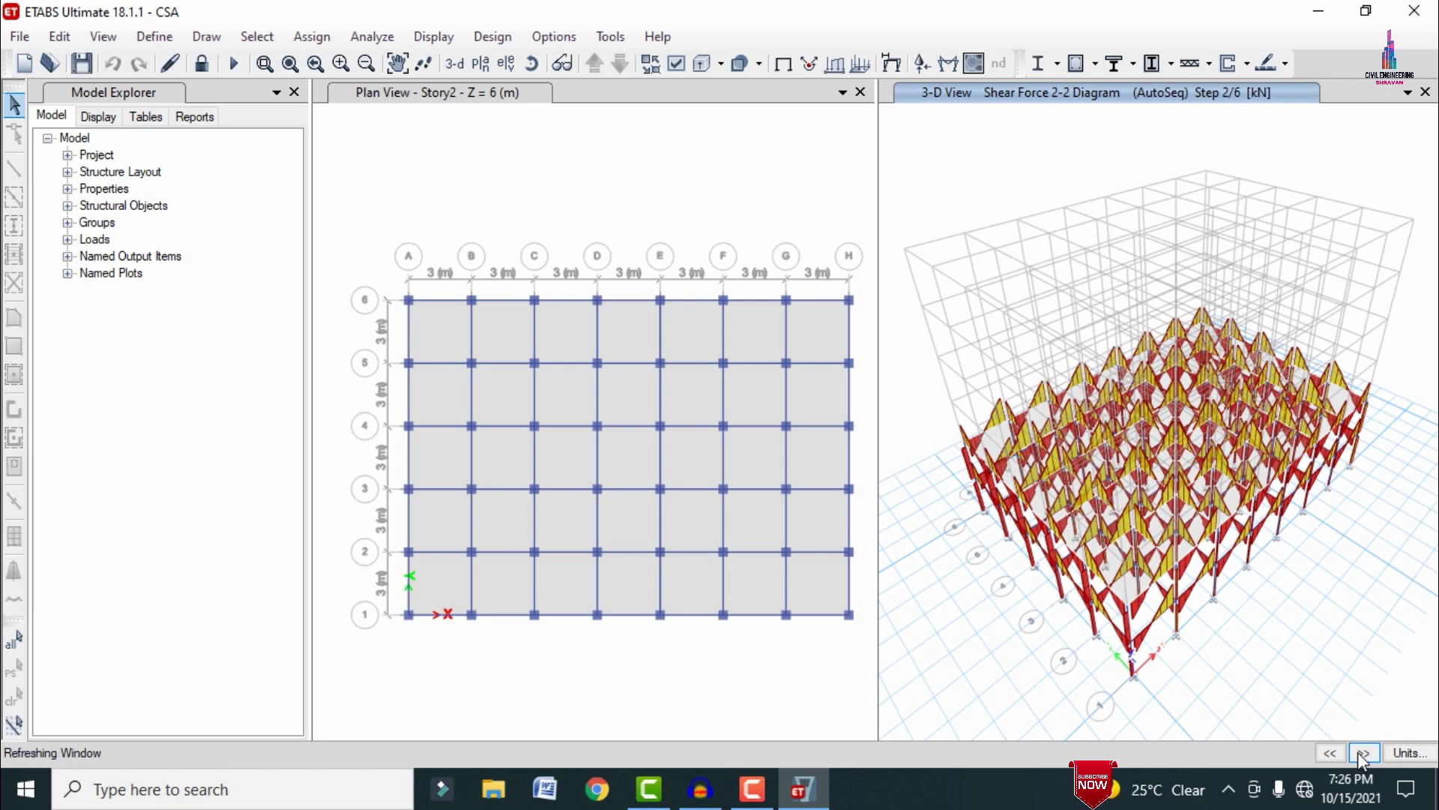
click(1359, 753)
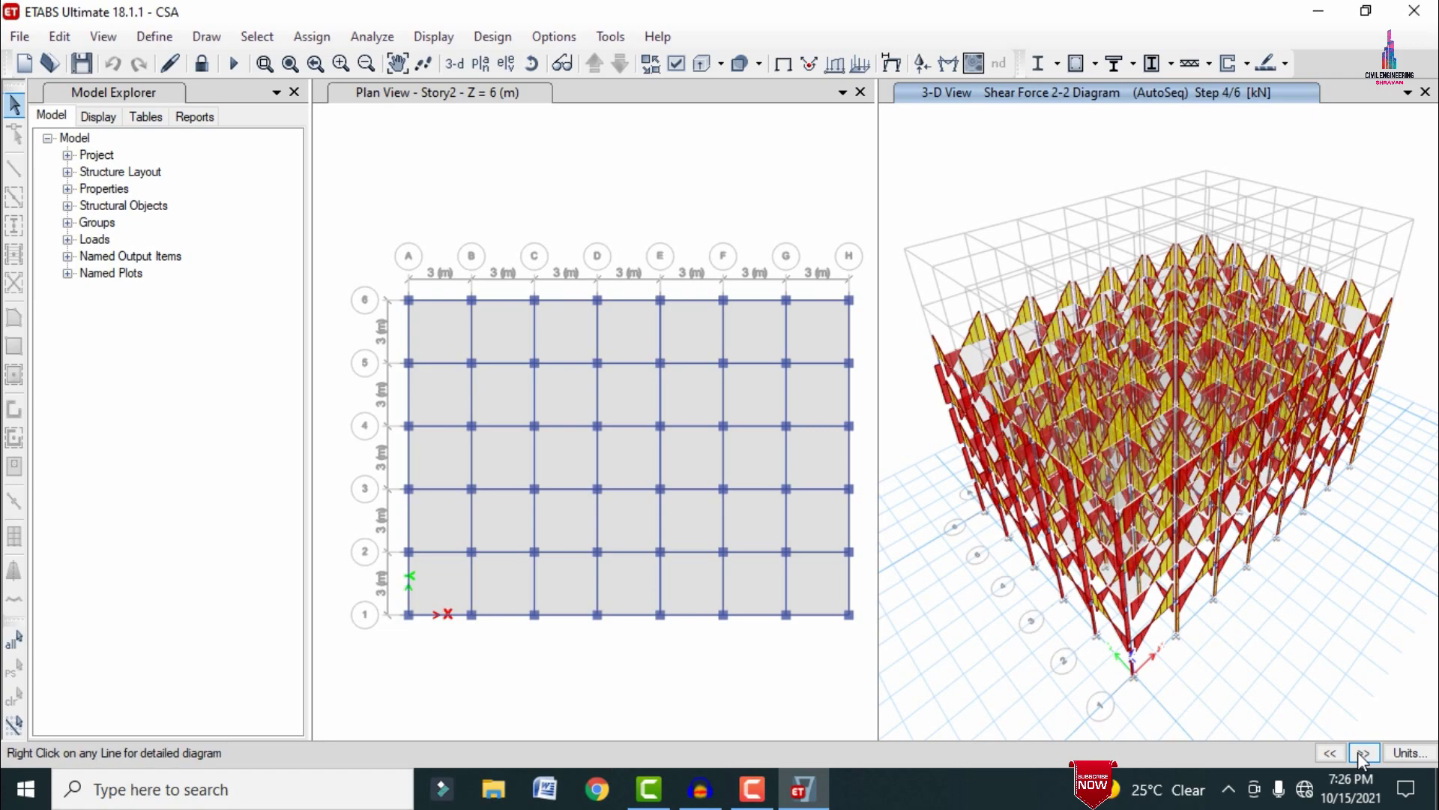
click(1360, 753)
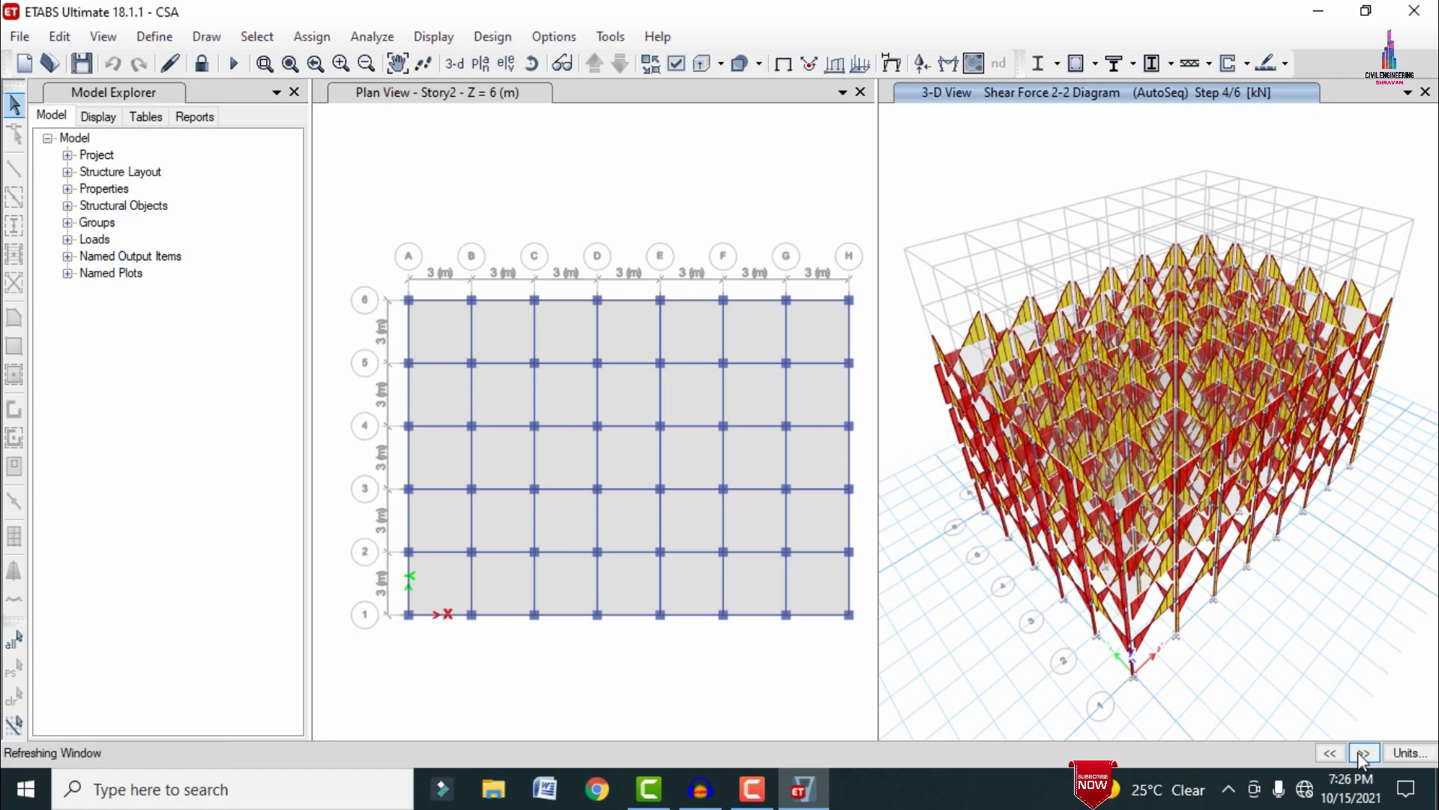
click(1361, 756)
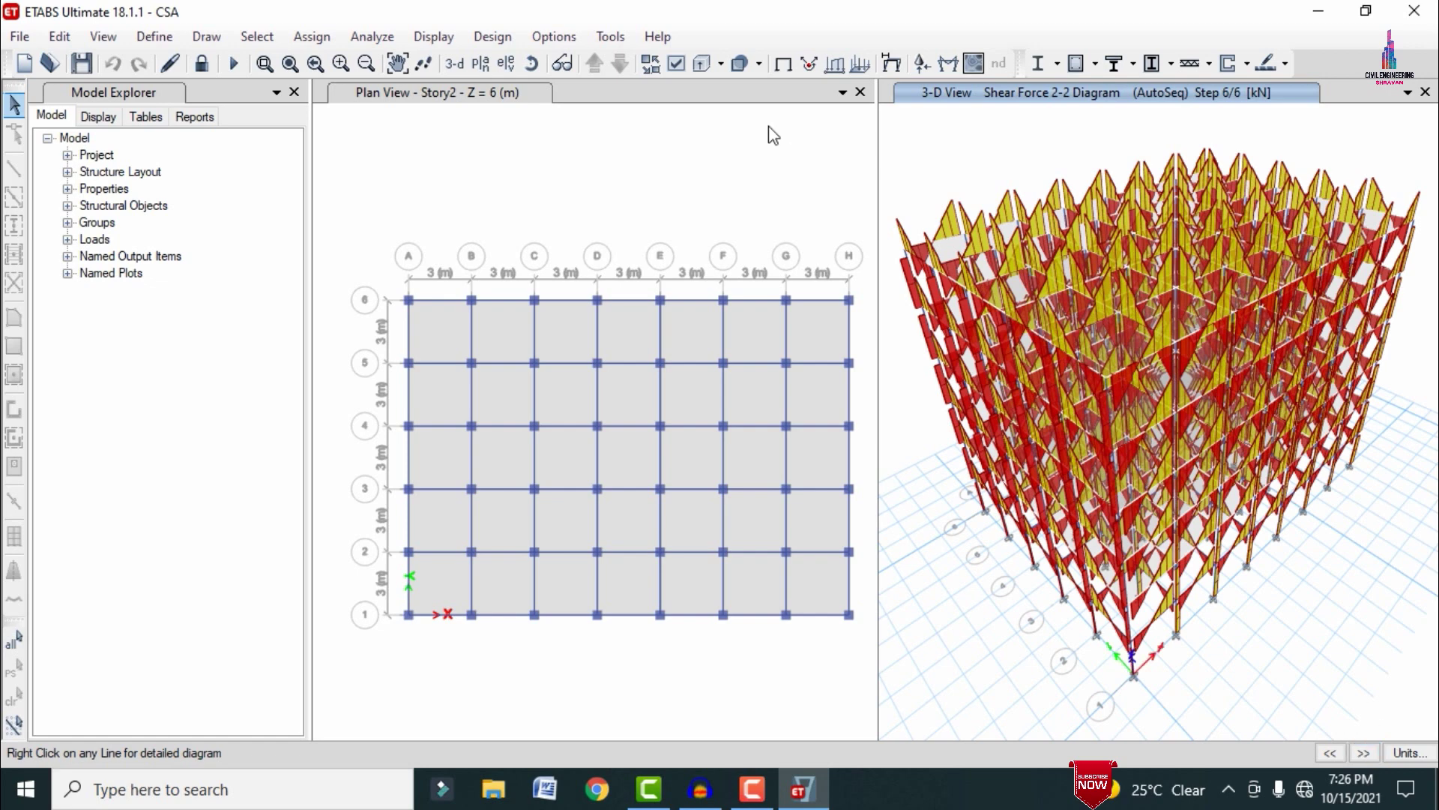
Display the Moment 3-3 diagram of the frames for AutoSeq at step number 1 and advance it through to step 6.
click(432, 44)
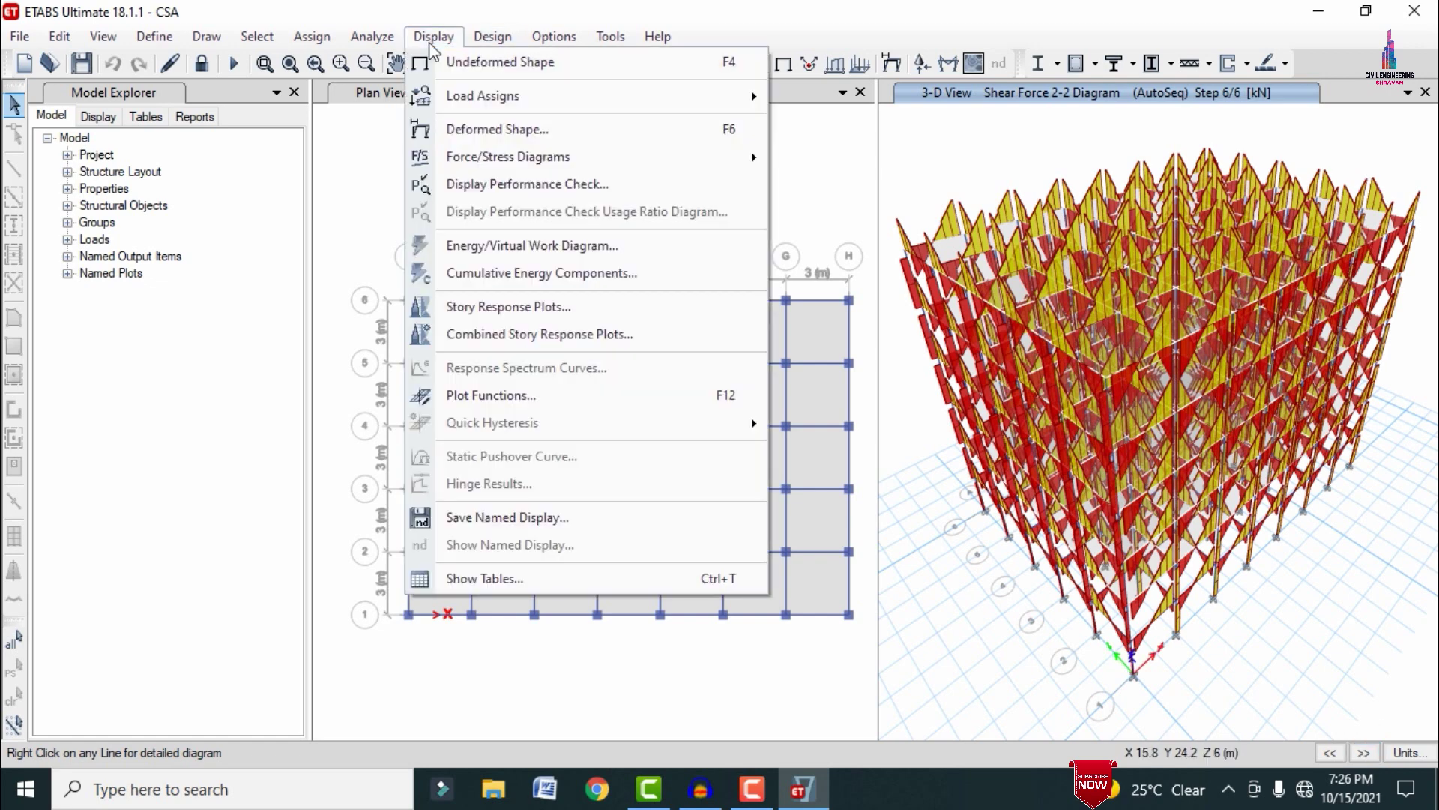
mouse_move(498, 156)
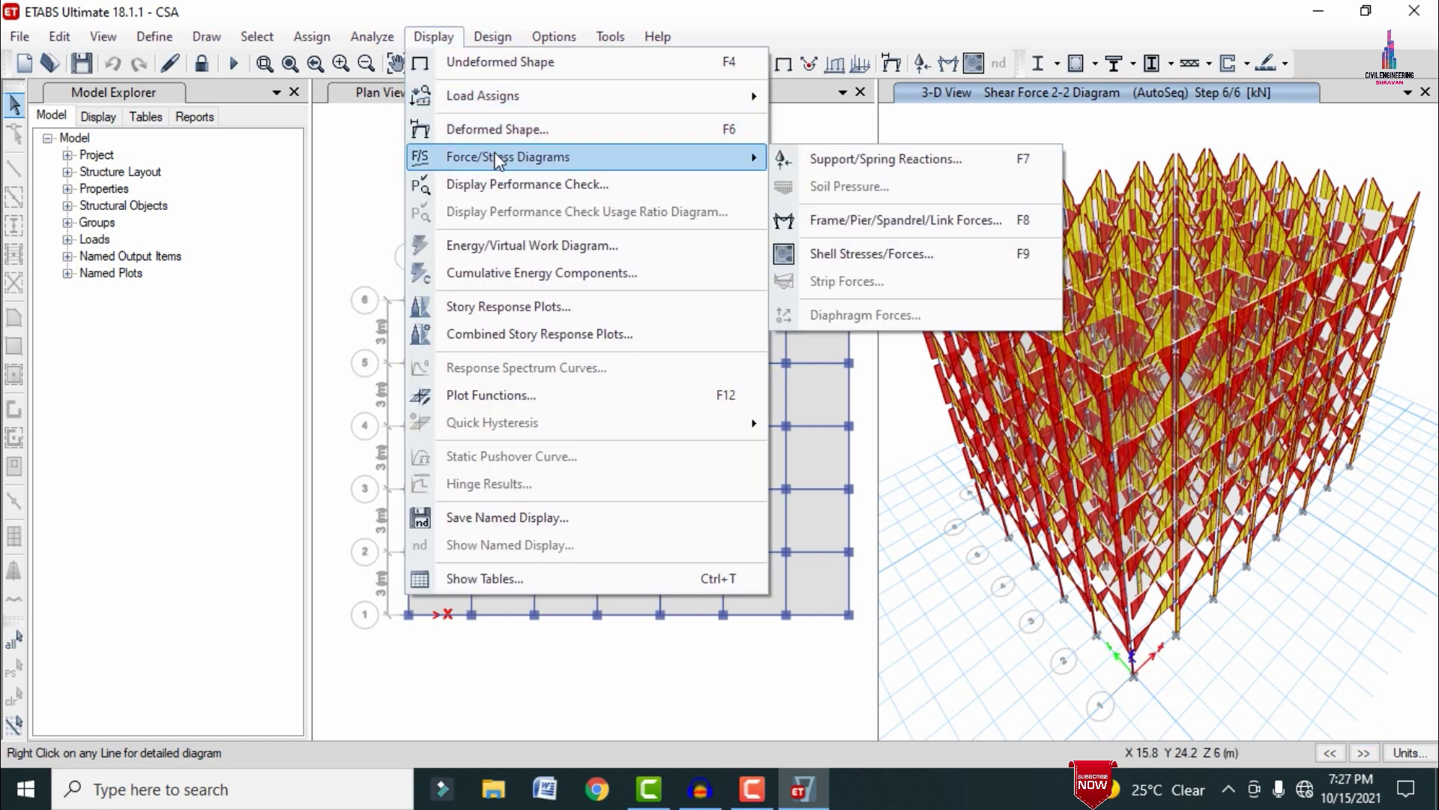
click(924, 220)
click(701, 333)
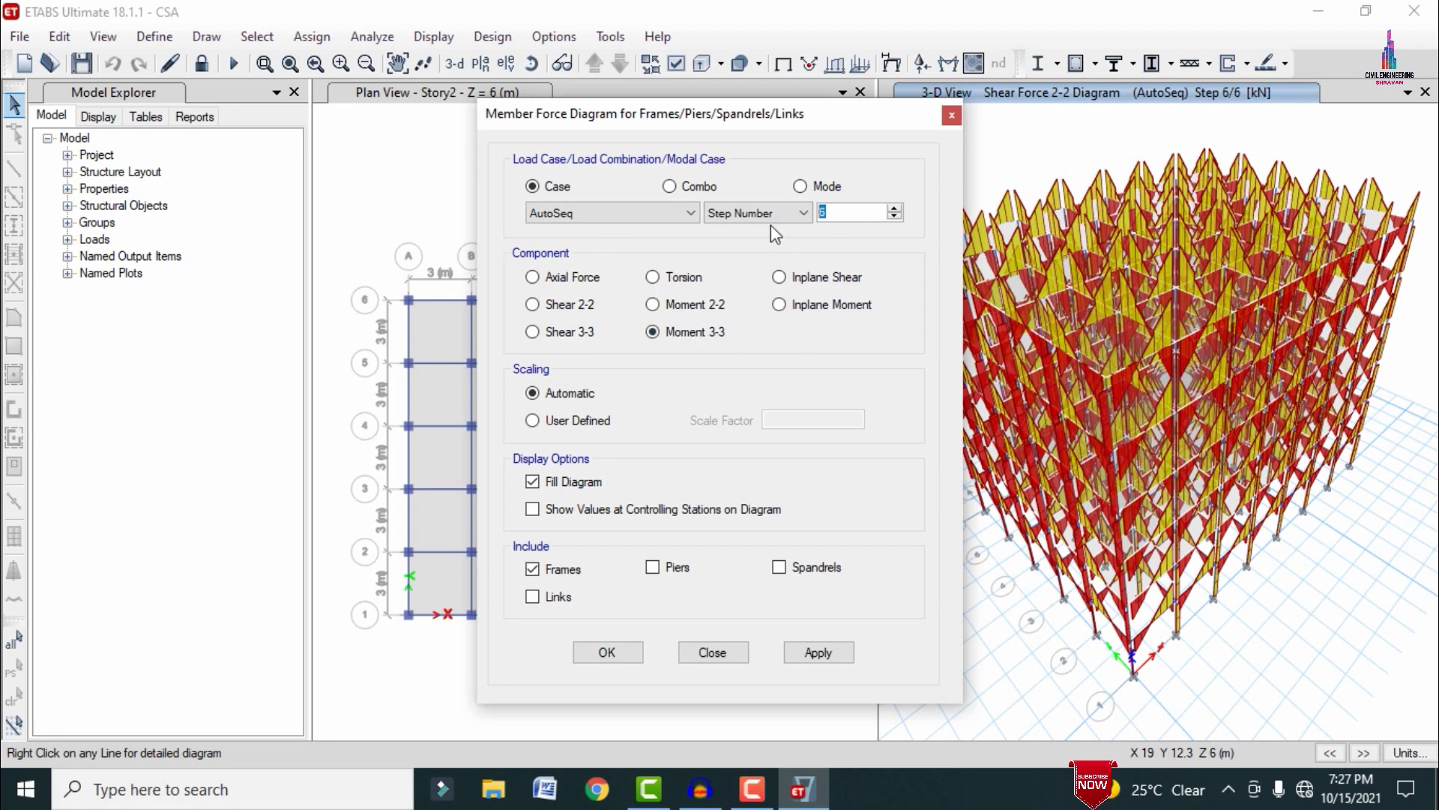
text(1)
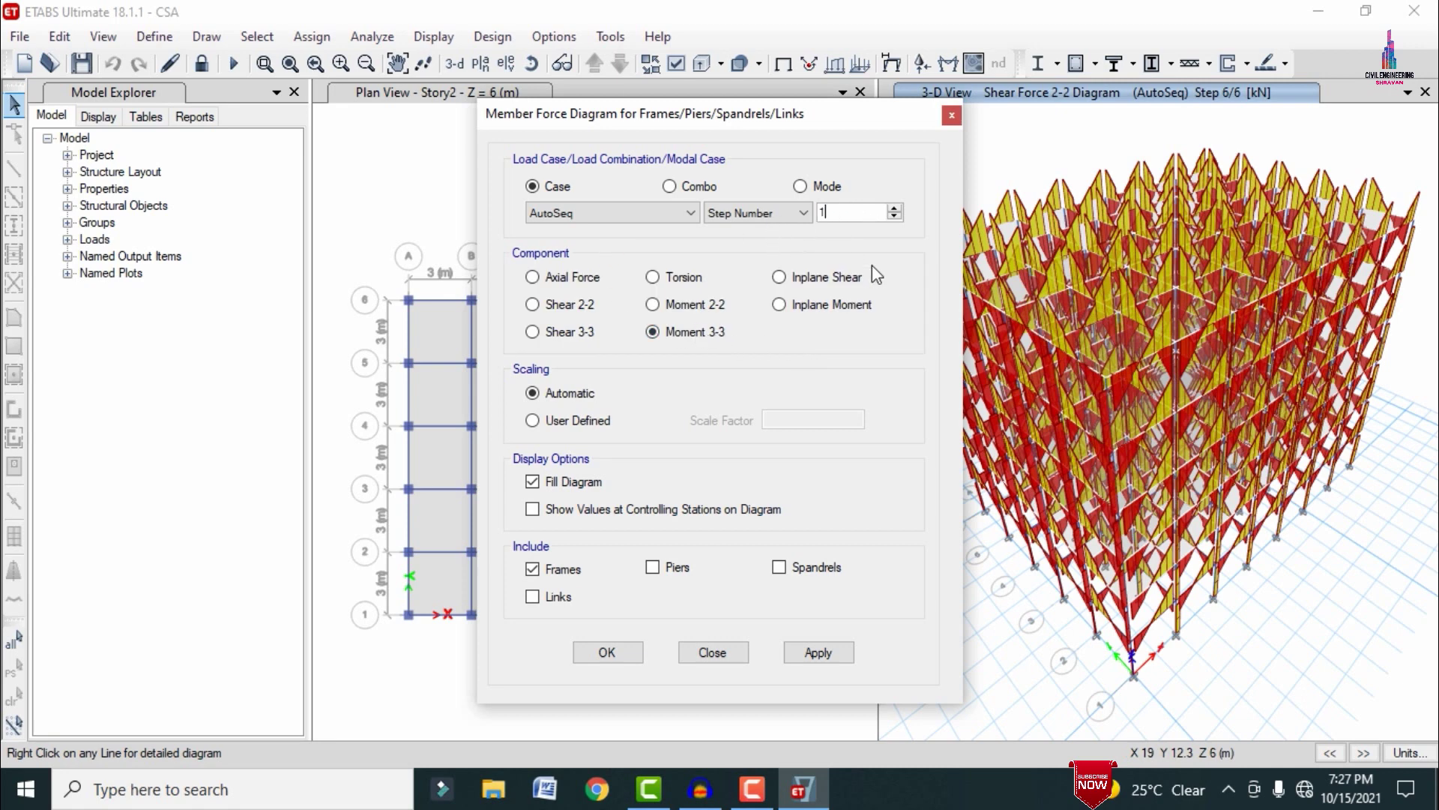
click(818, 653)
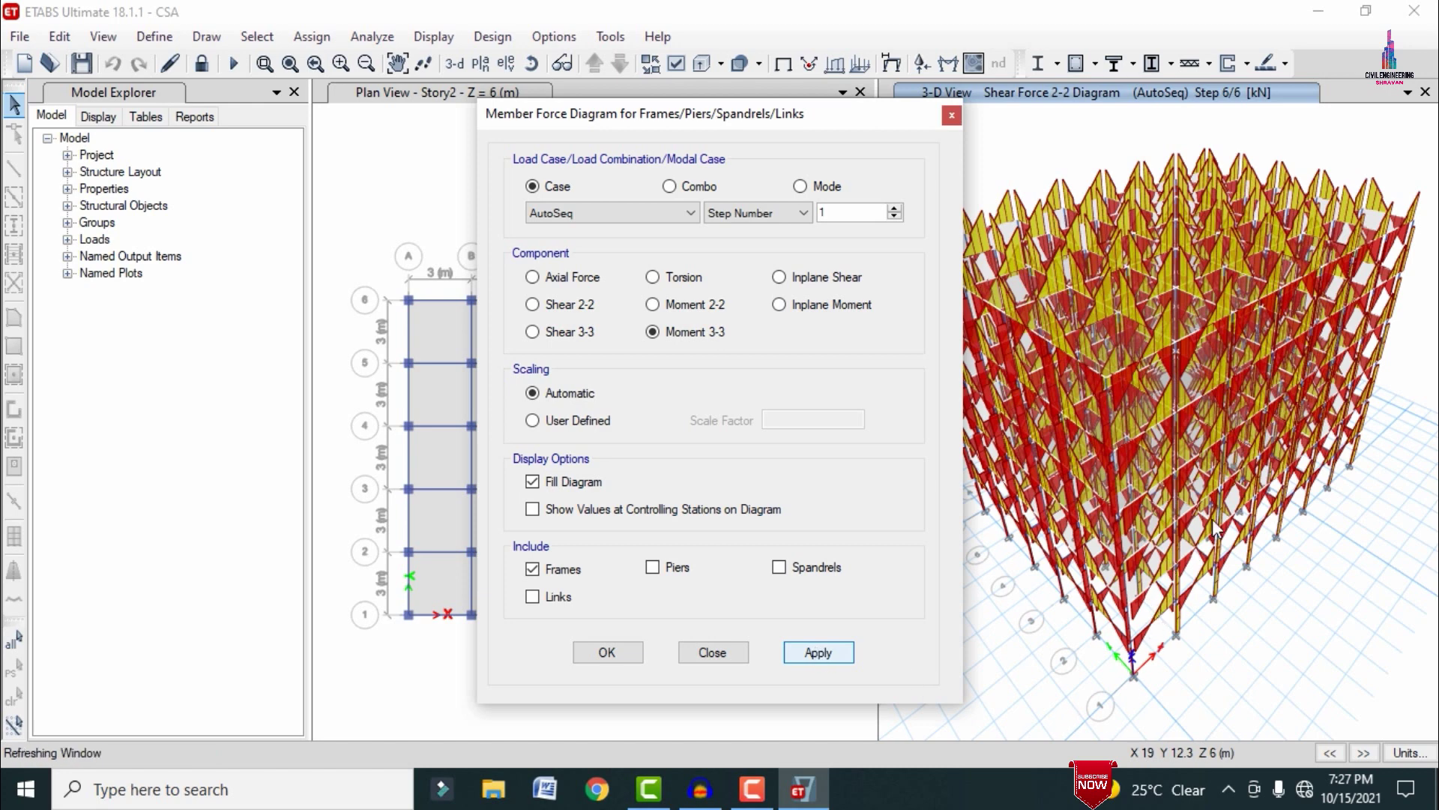
click(616, 647)
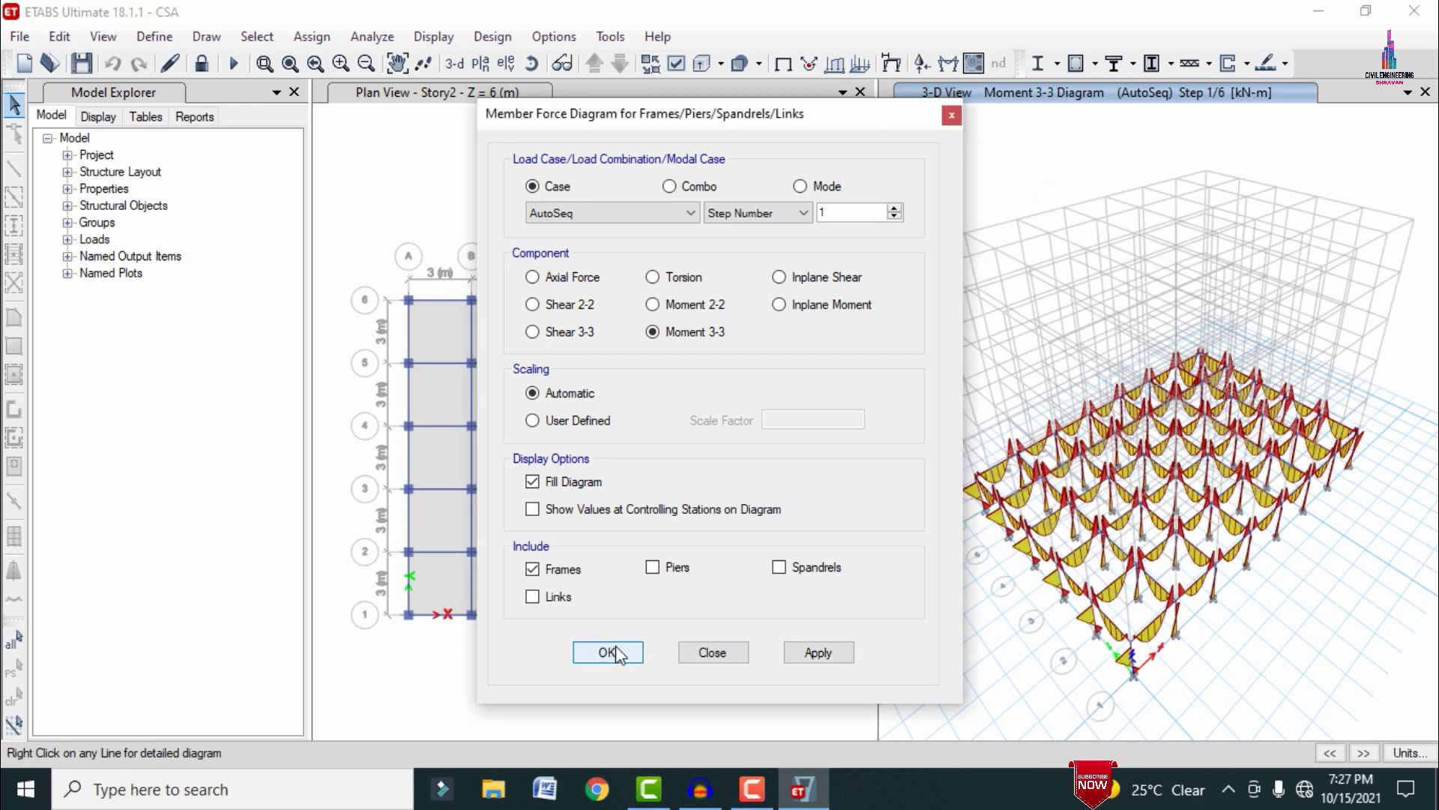
click(1364, 753)
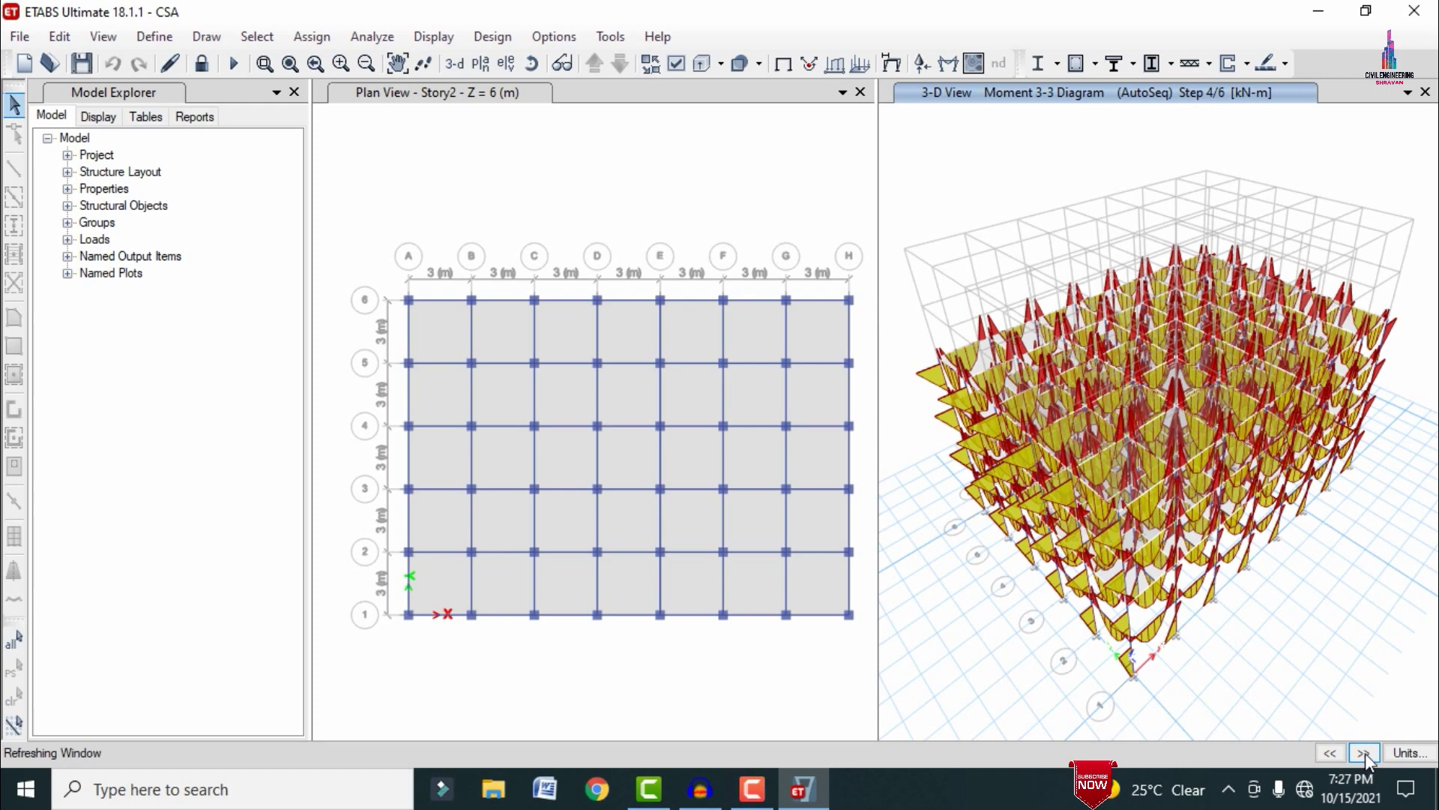
click(1363, 753)
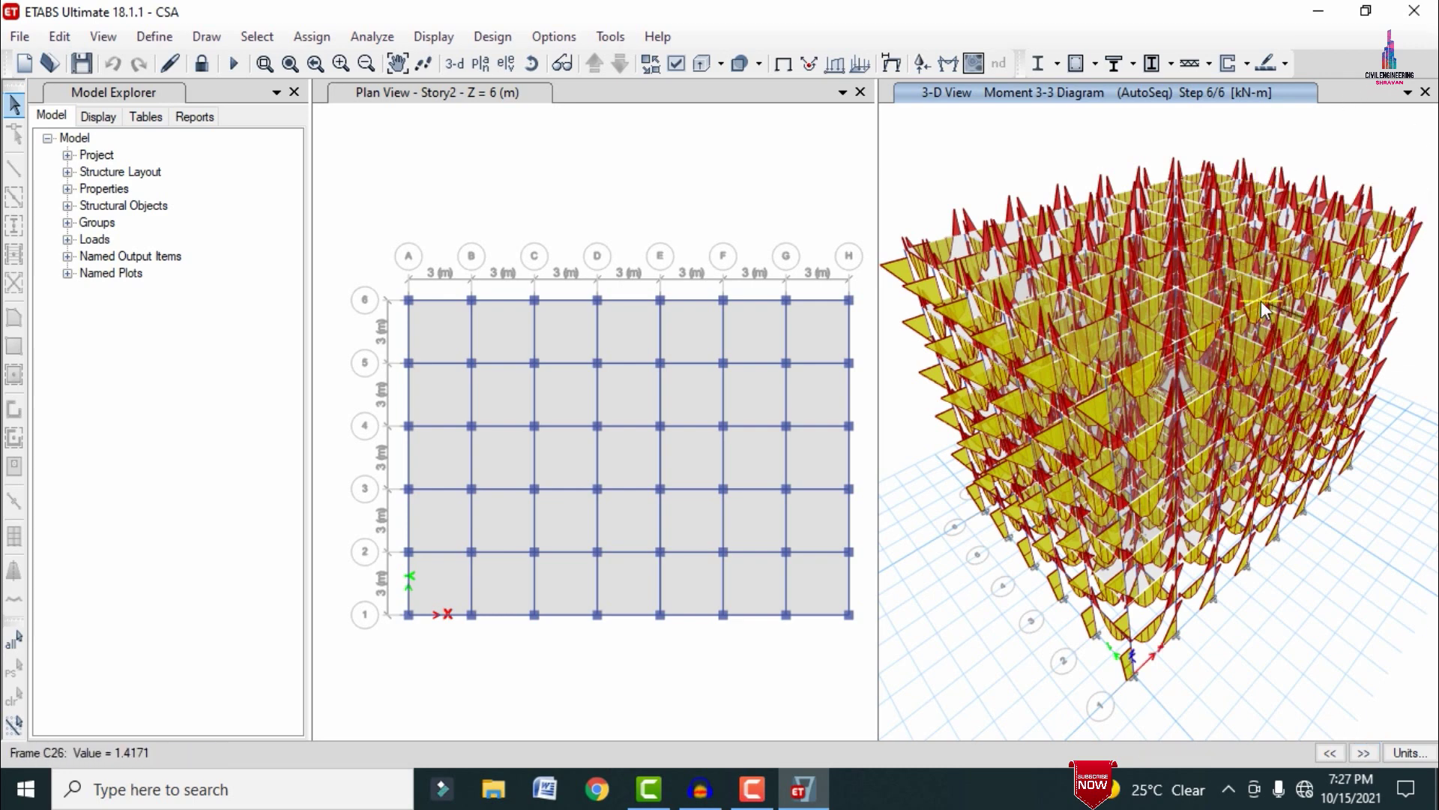
Display the Torsion diagram of the frames for the AutoSeq load case at step number 1.
click(450, 34)
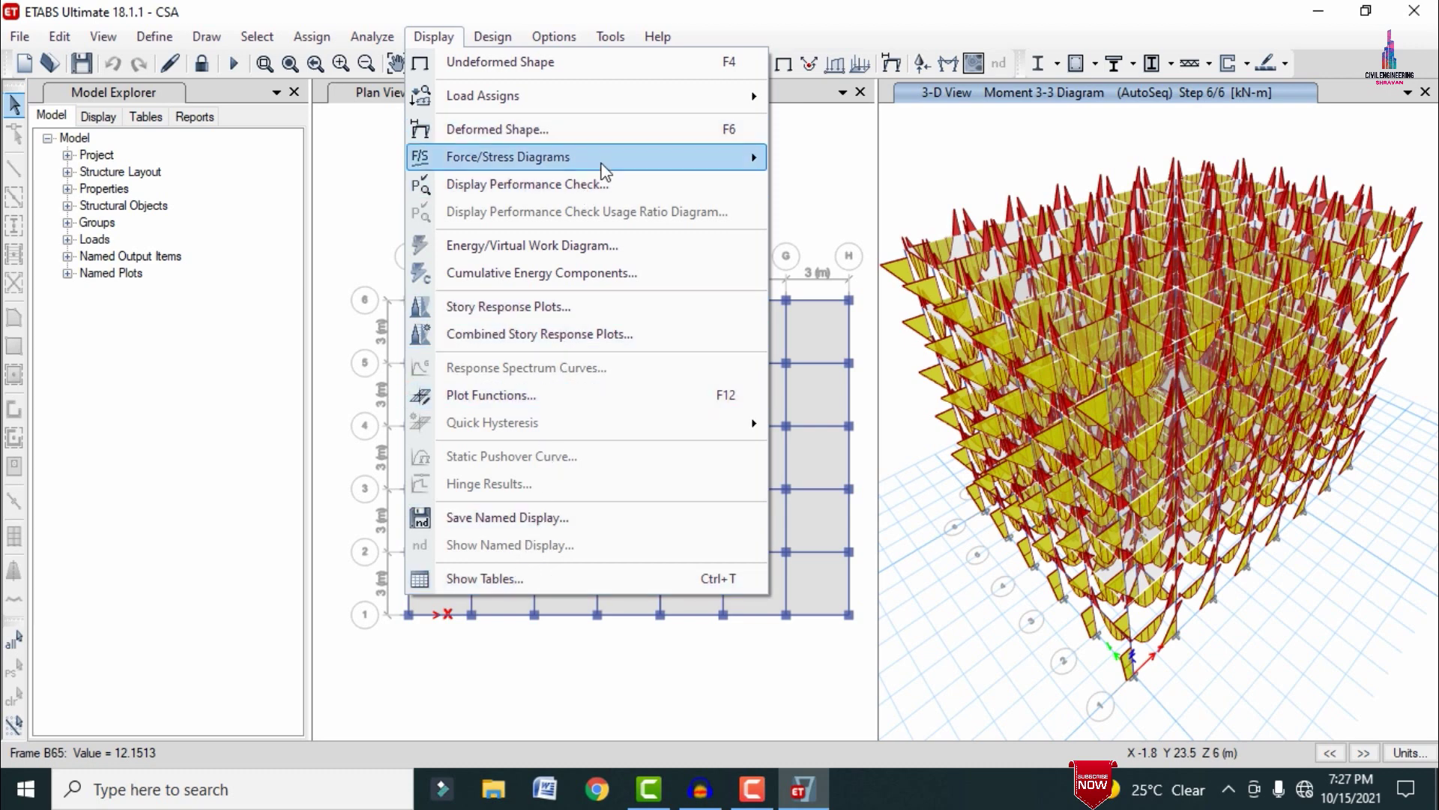
mouse_move(688, 158)
click(883, 230)
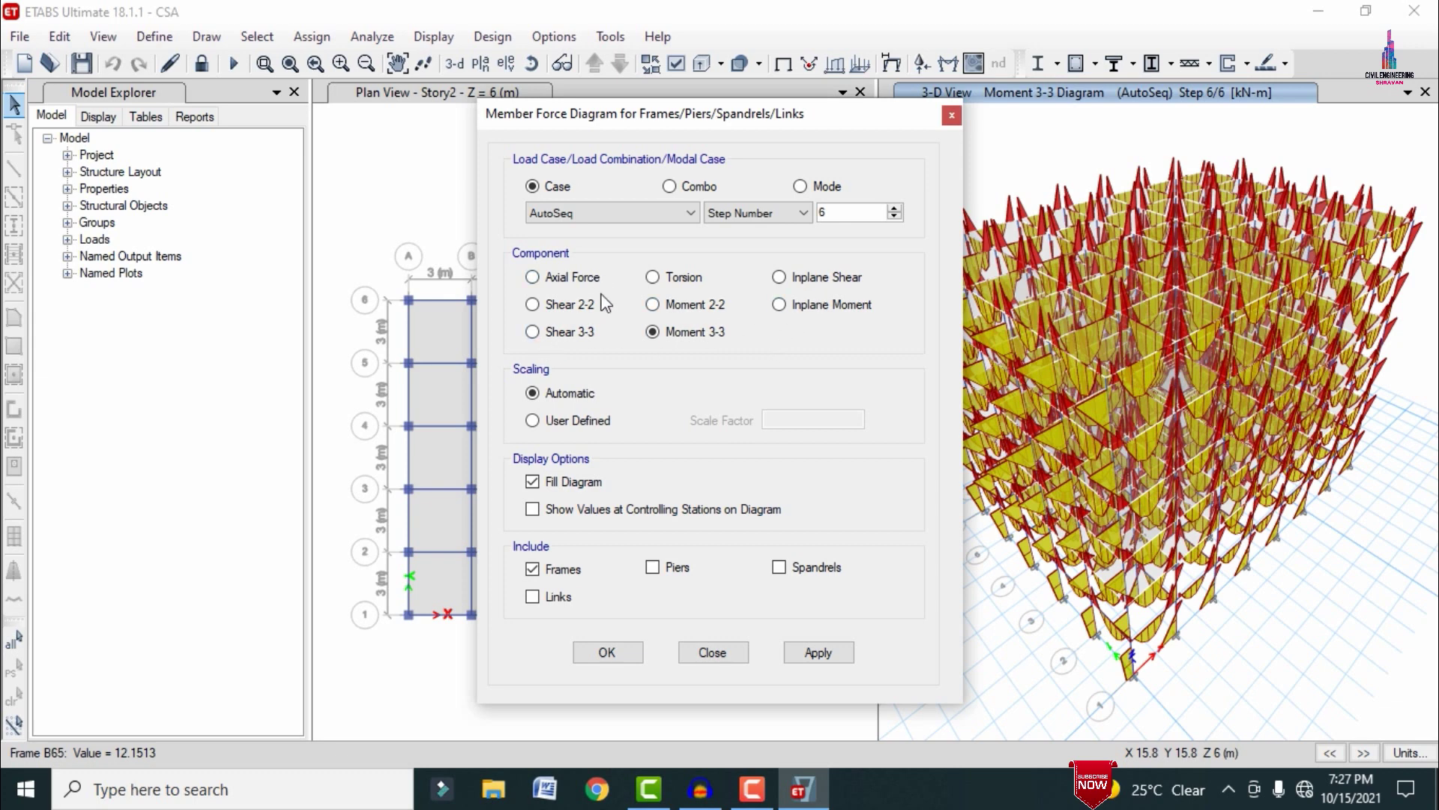
click(684, 279)
text(1)
click(819, 653)
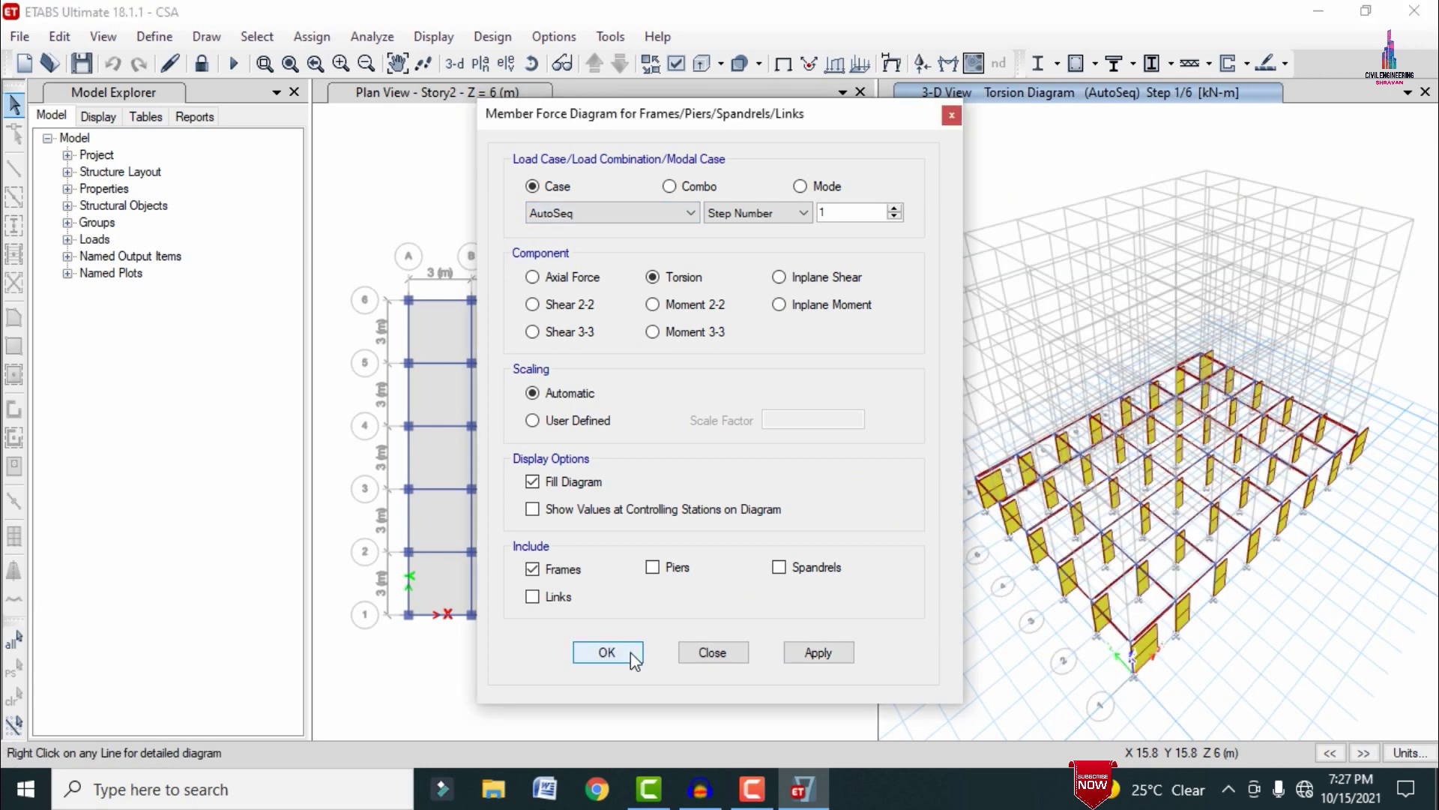
Advance the AutoSeq Torsion diagram in the 3-D view through the construction steps up to step 6.
click(1364, 753)
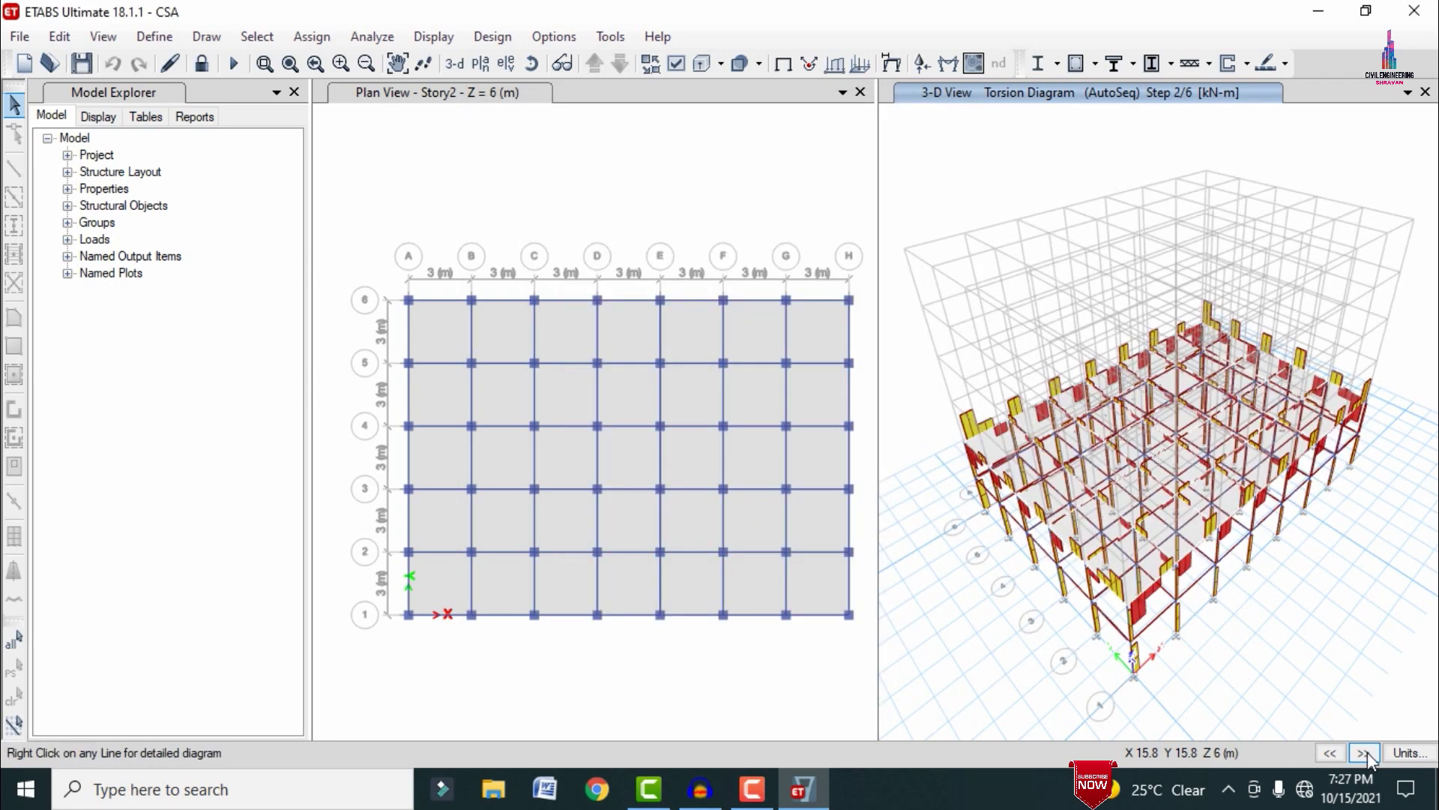
click(1365, 753)
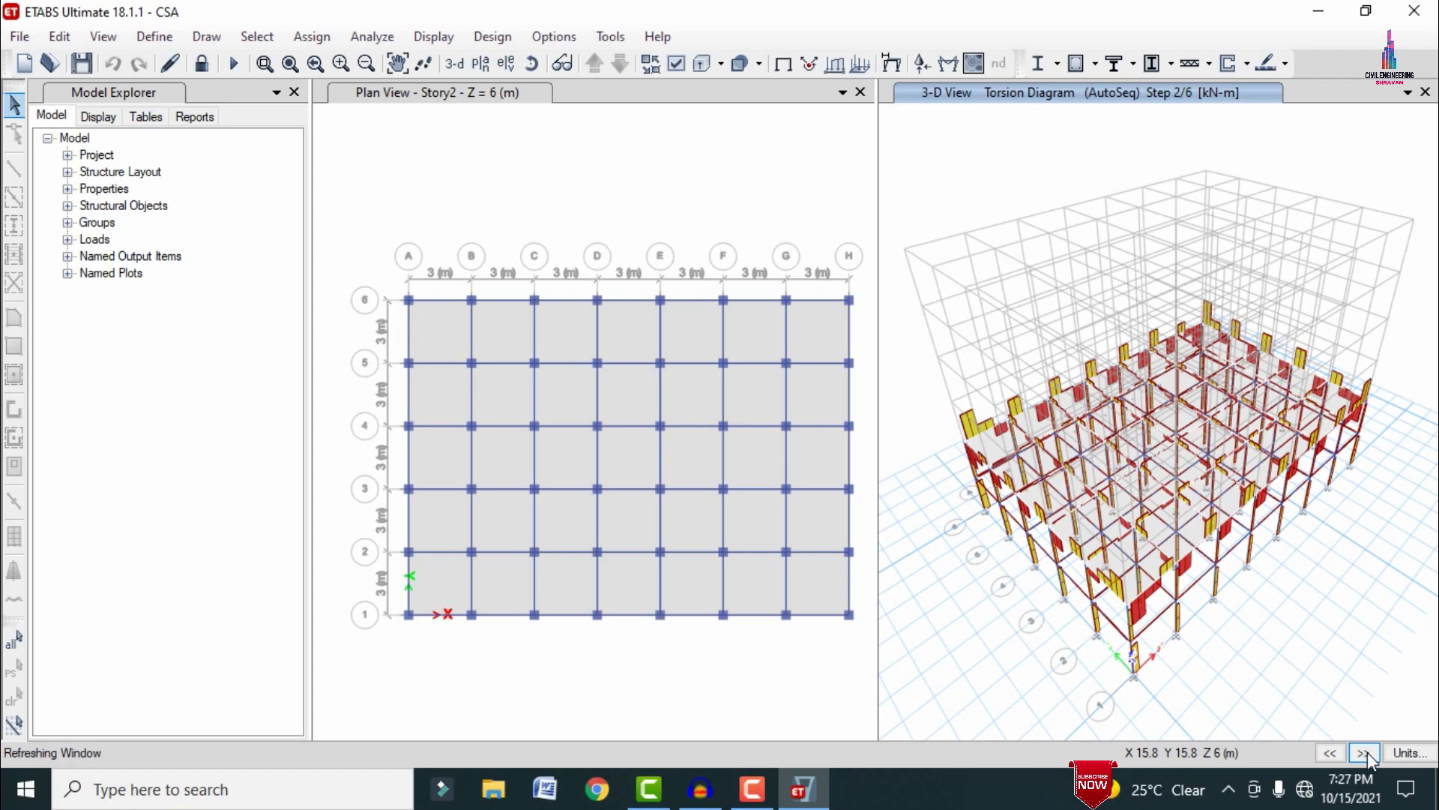
click(1365, 753)
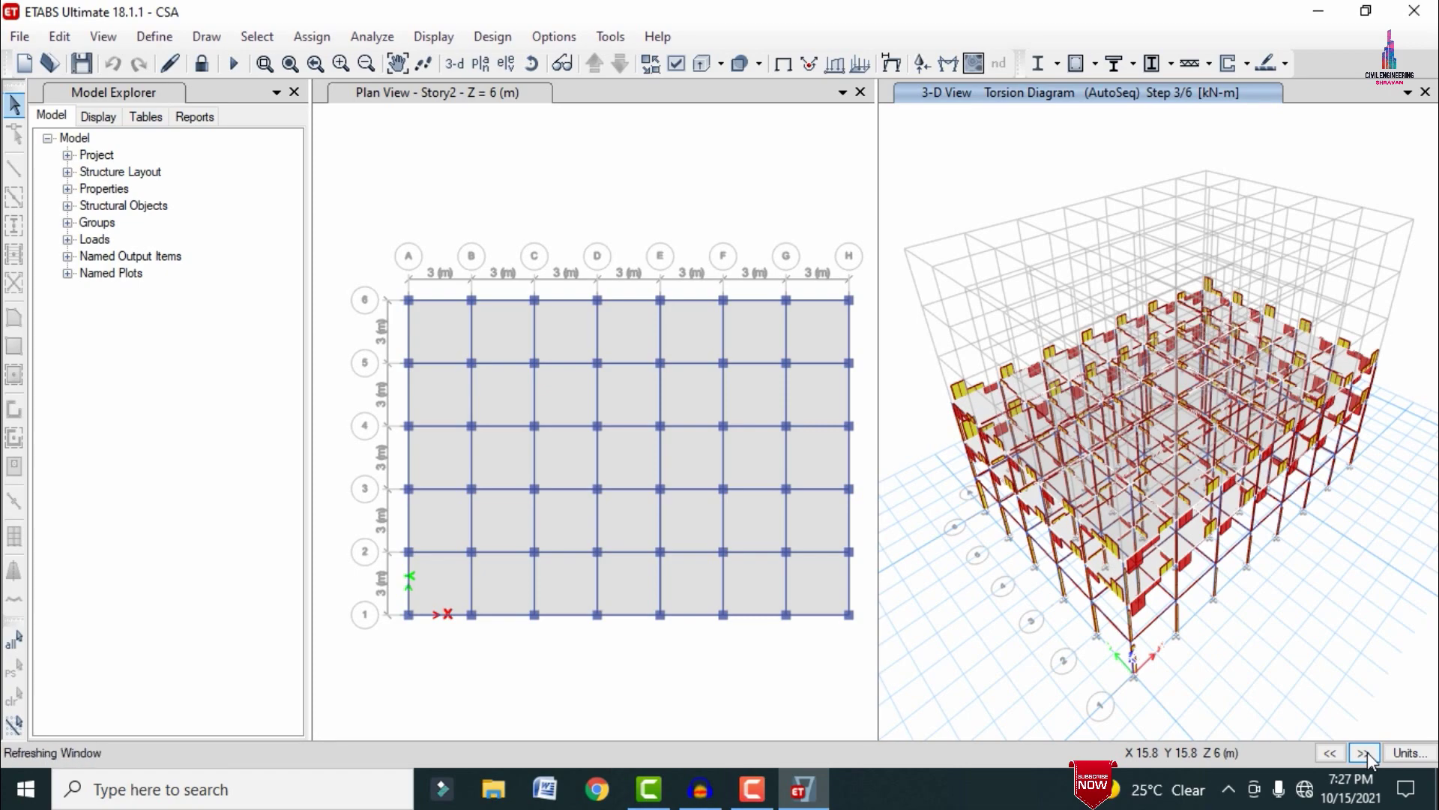
click(1366, 753)
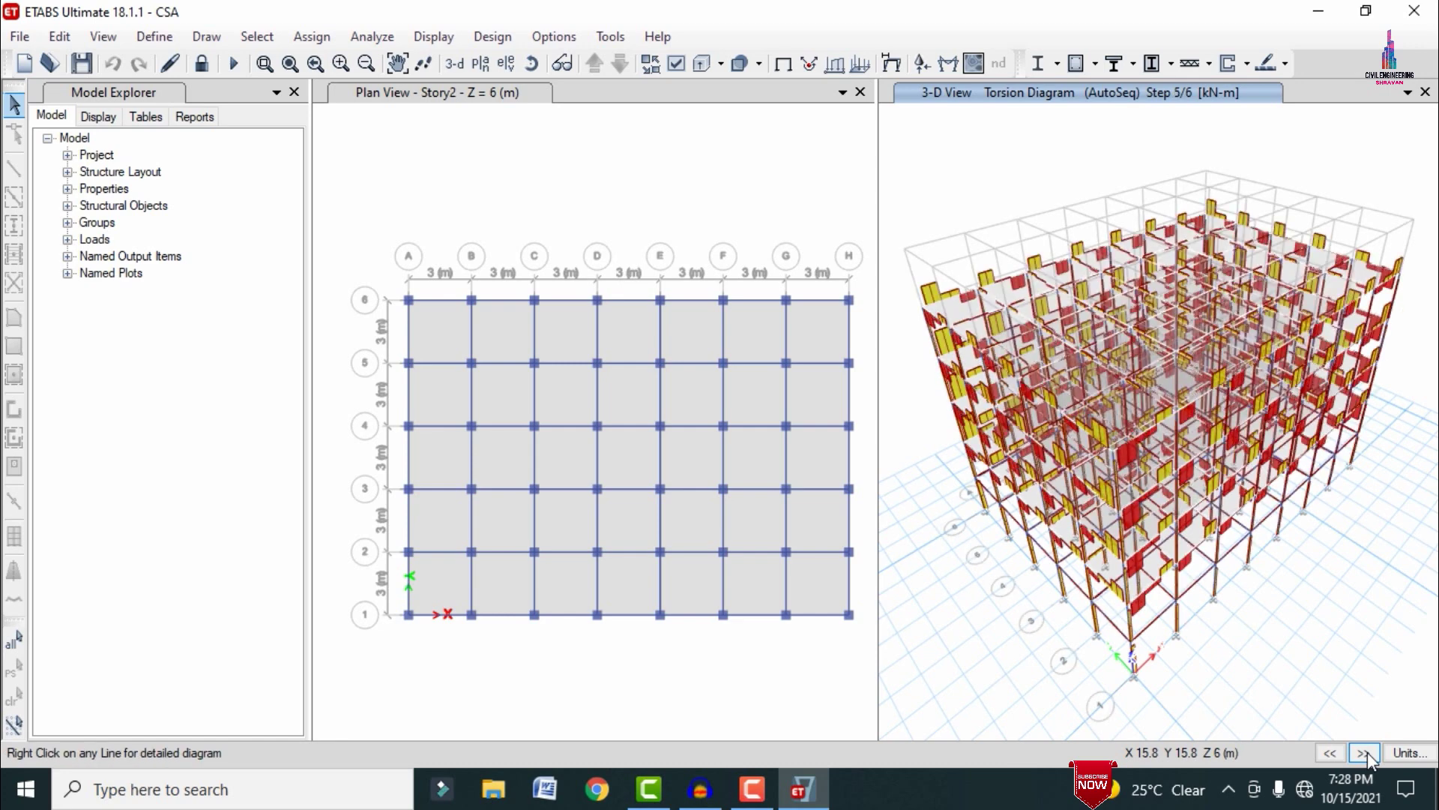
click(1365, 753)
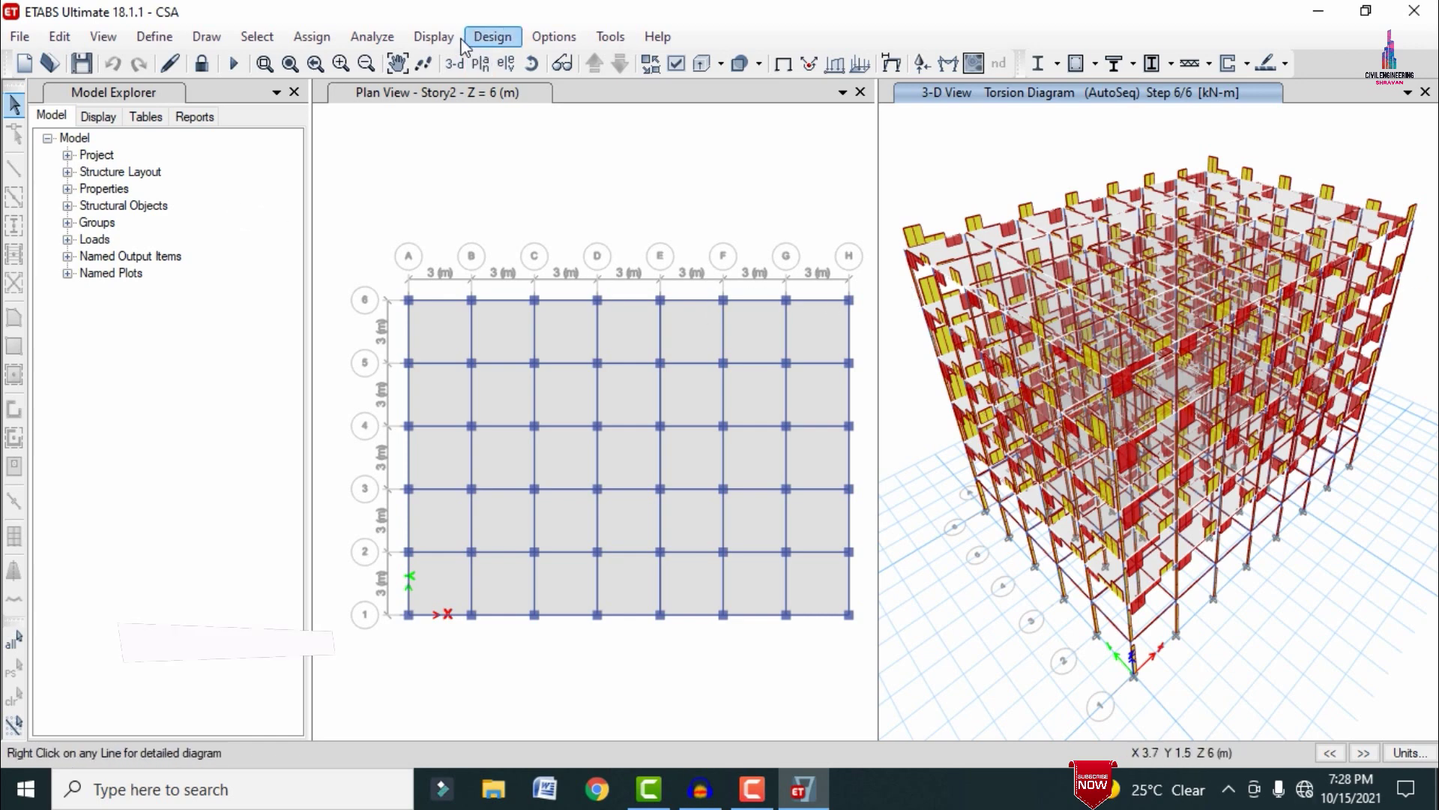
Open the selection of tables for display, restrict the result load cases to AutoSeq and deselect all load combinations.
click(433, 36)
click(455, 573)
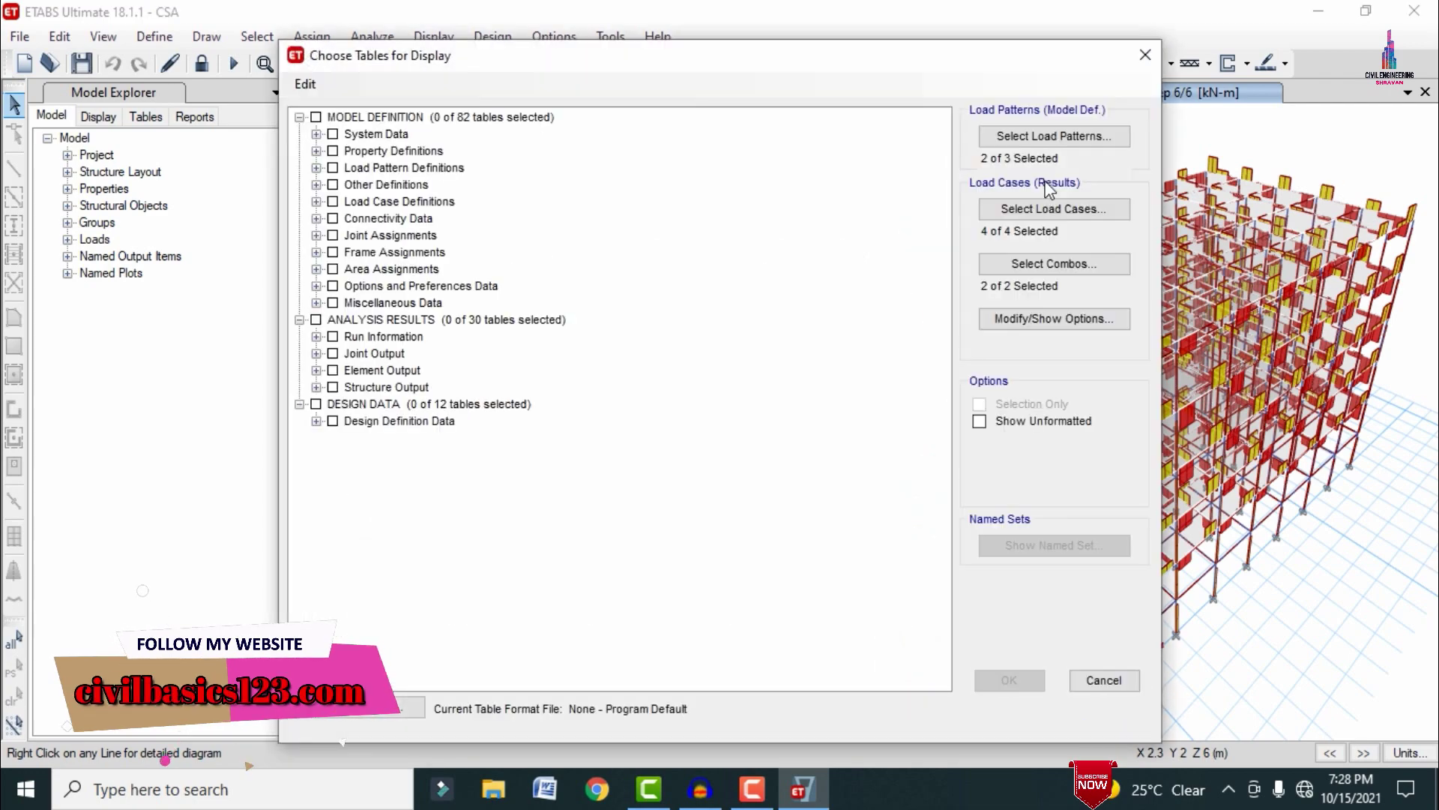
click(1030, 210)
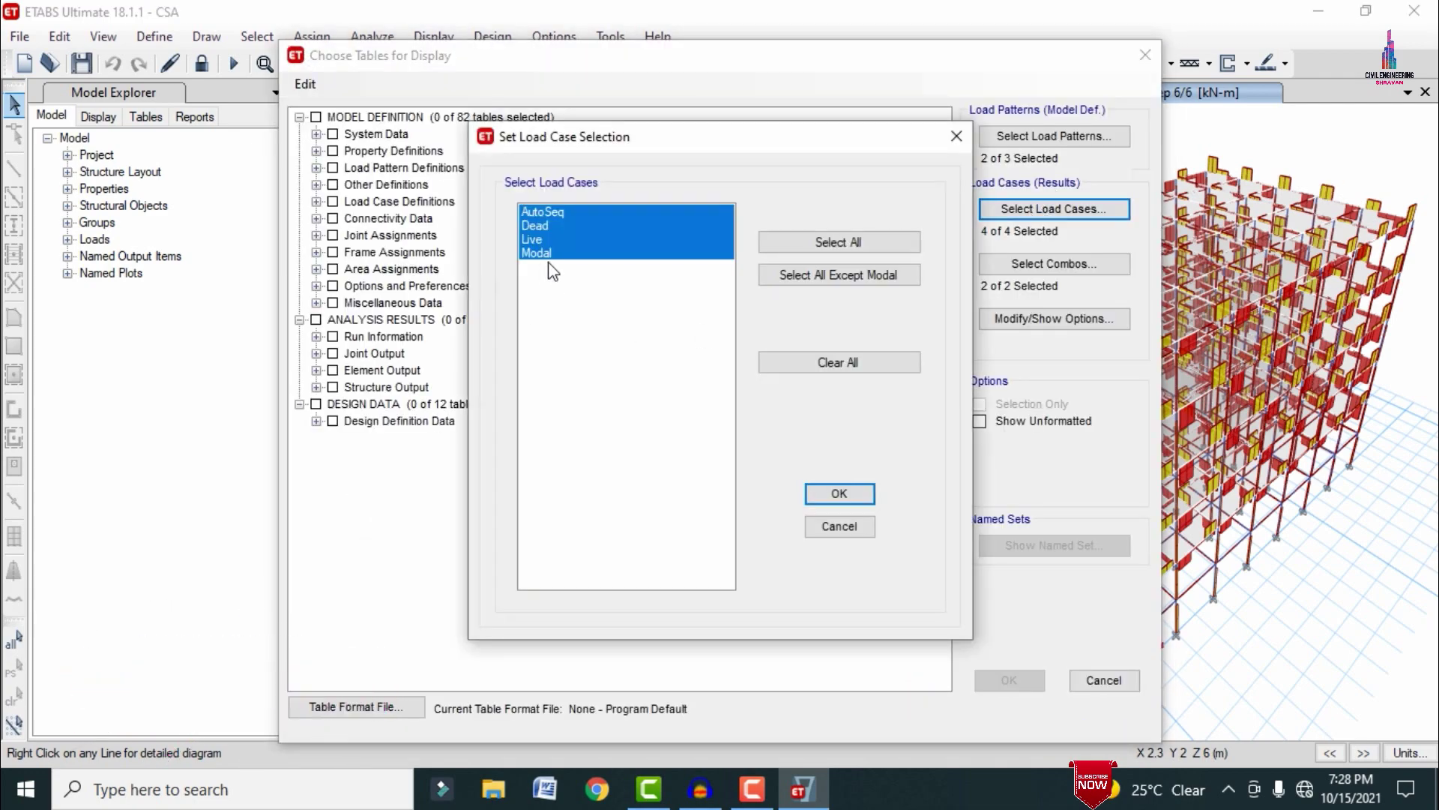
click(563, 213)
click(839, 495)
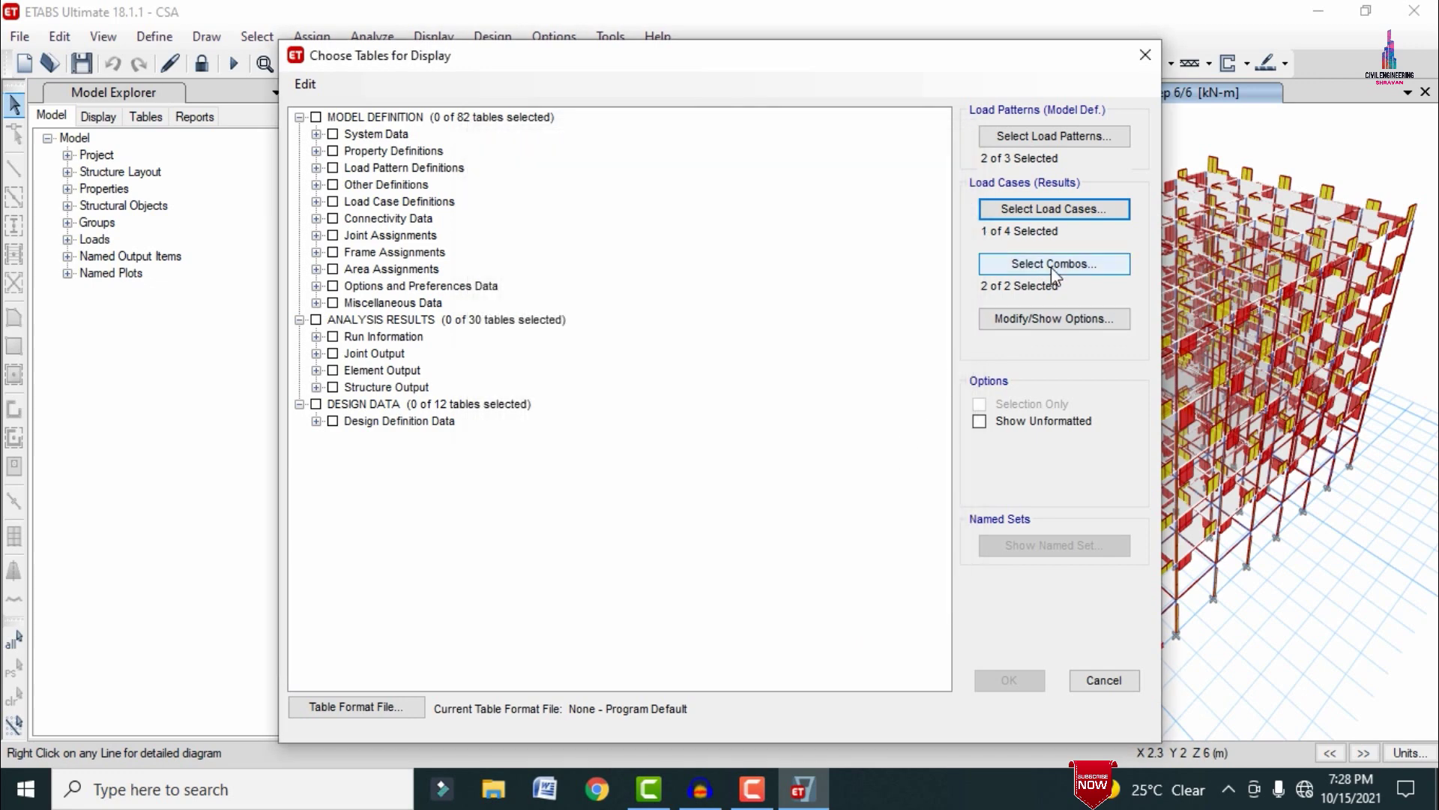
click(1052, 267)
click(838, 364)
click(825, 493)
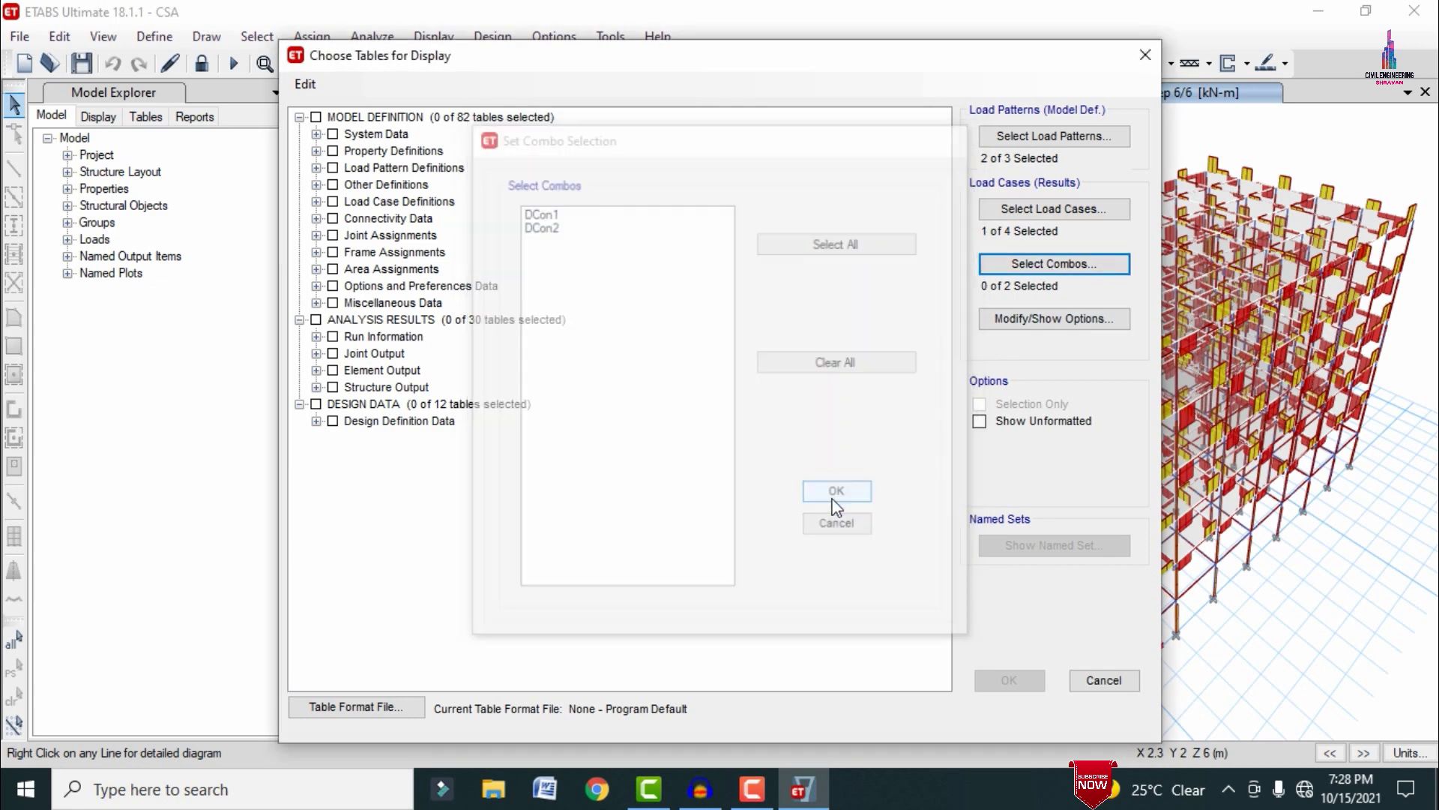
Select the Story Drifts table under the joint displacements and the Base Reactions table under the structure output.
click(315, 353)
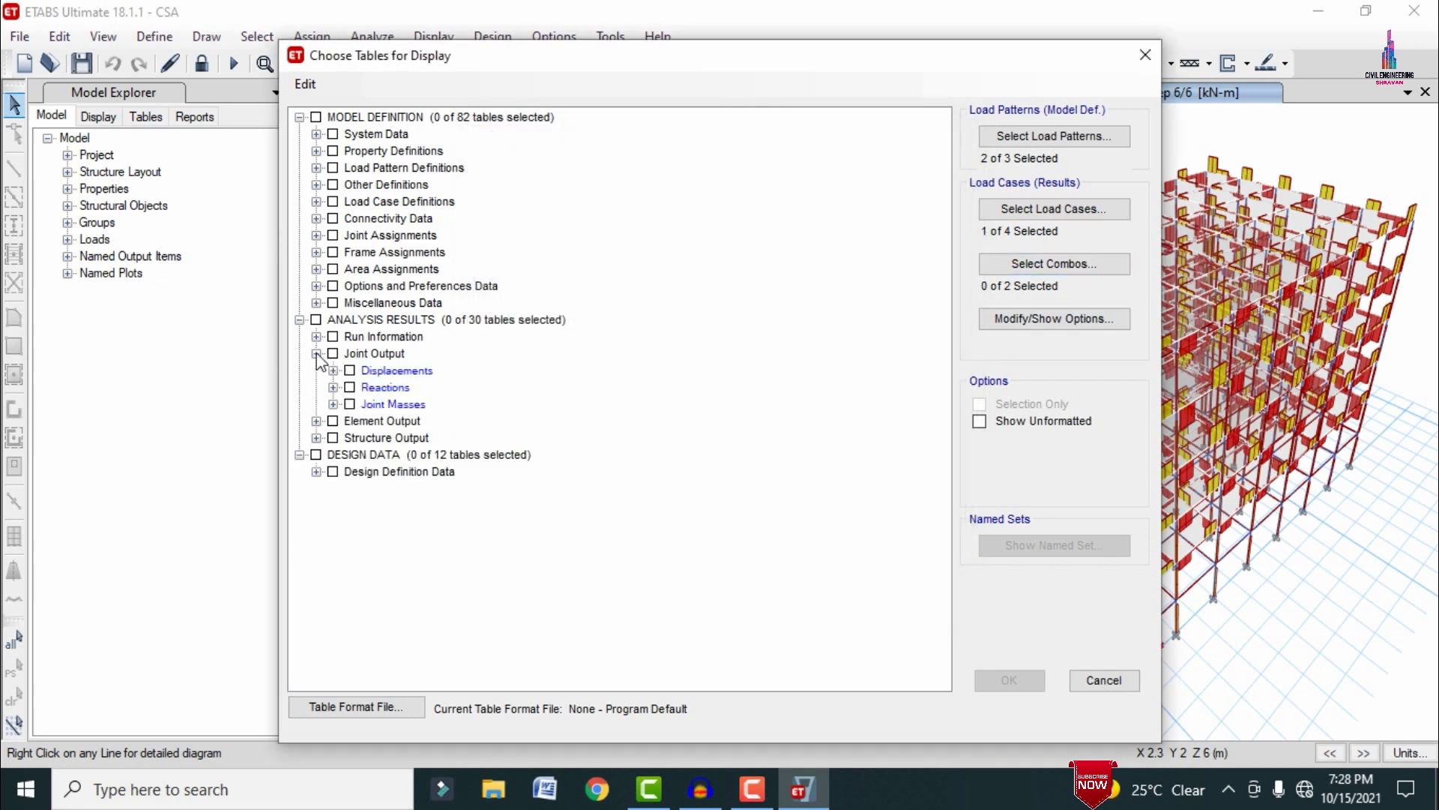
click(333, 371)
click(405, 421)
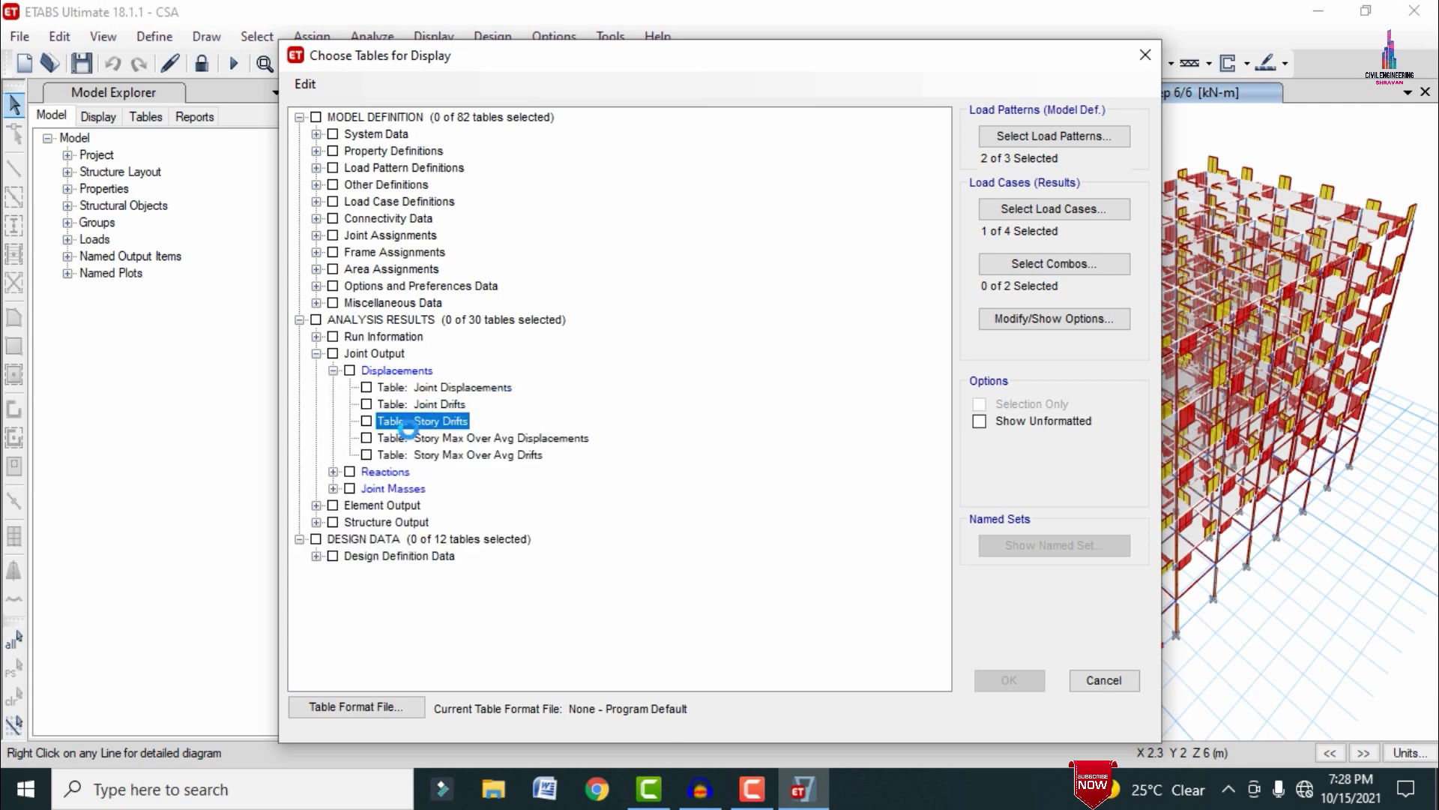
click(316, 521)
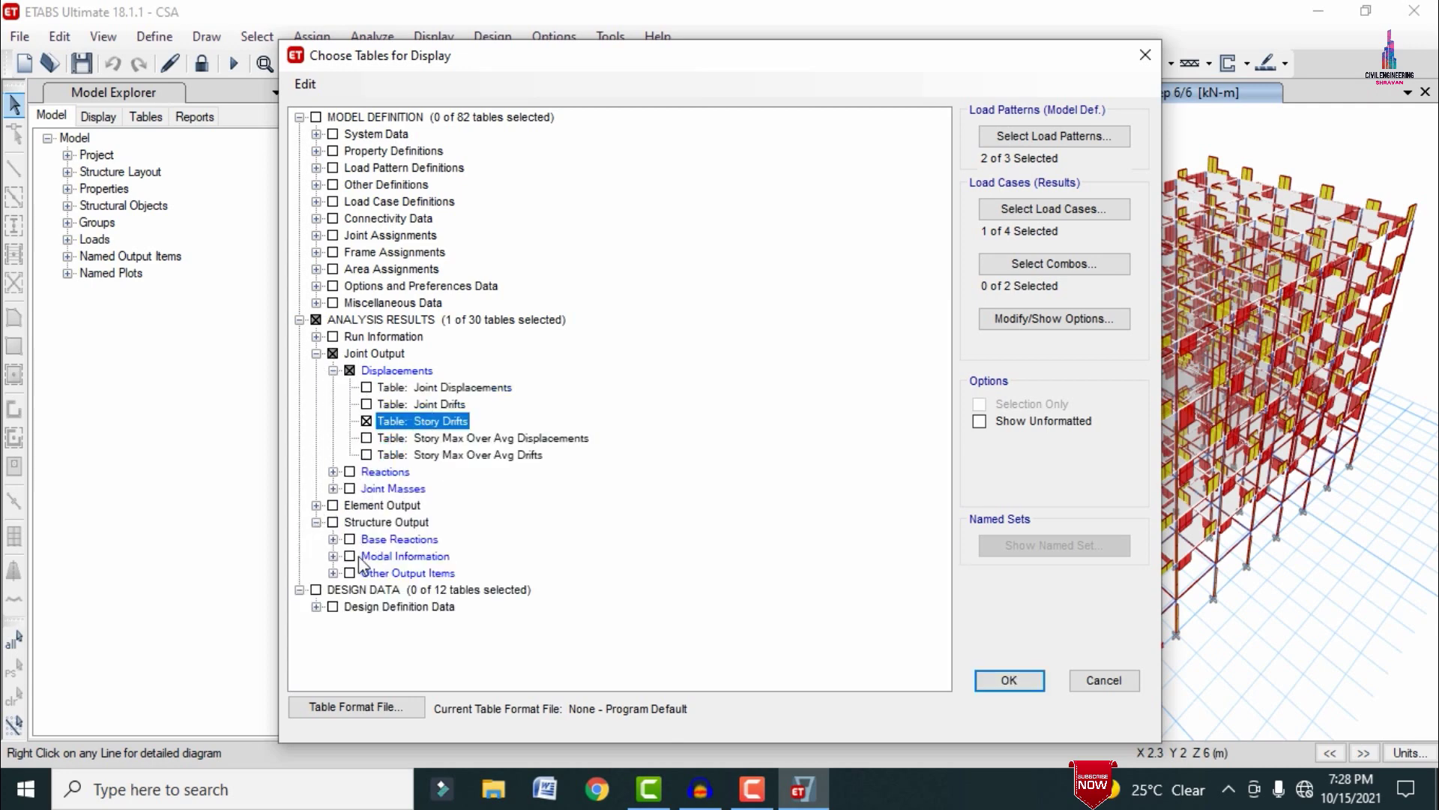
click(333, 539)
click(382, 556)
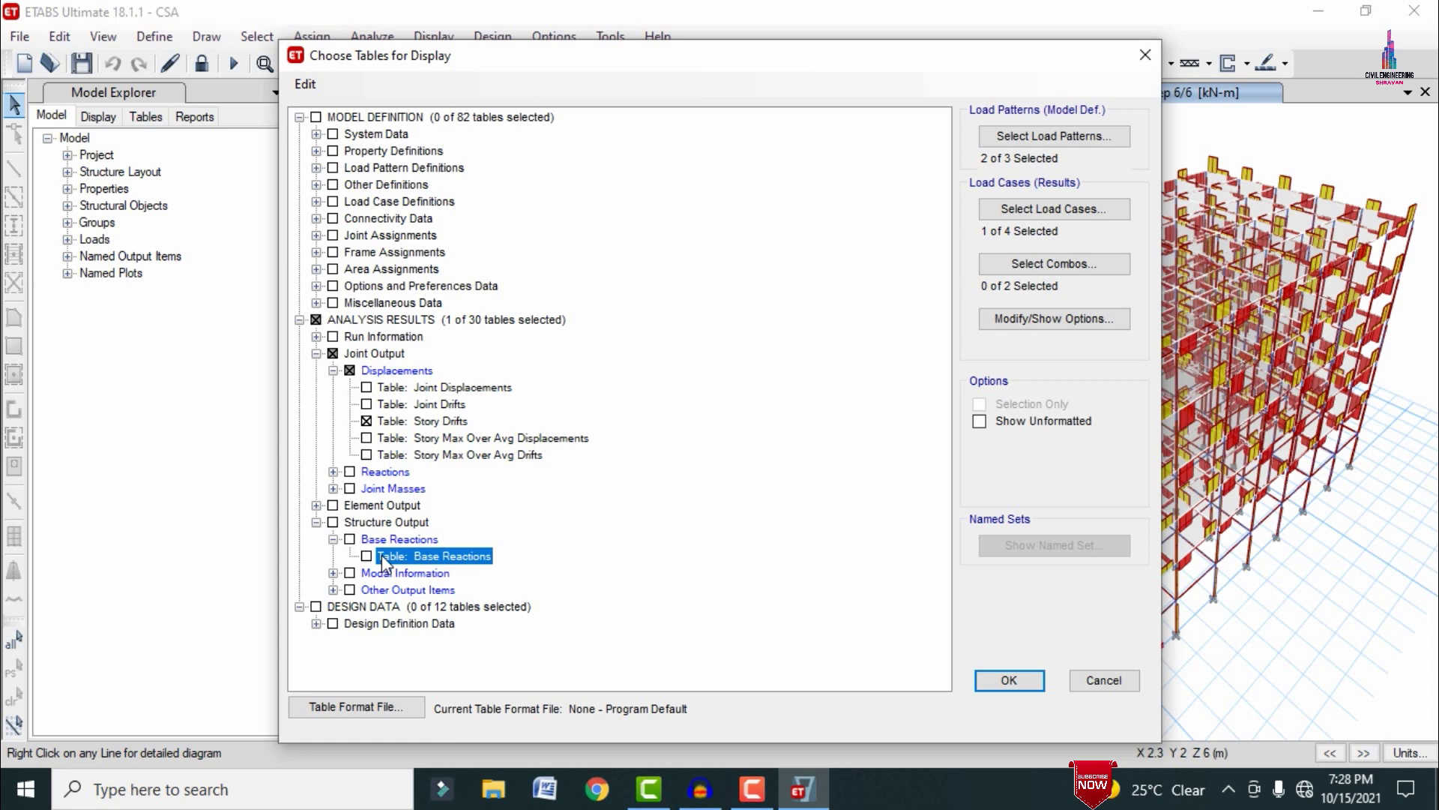
Add the Modal Periods And Frequencies, Story Stiffness and Story Forces tables to the selection and show the chosen tables.
click(333, 573)
click(408, 589)
scroll(528, 451, down, 1)
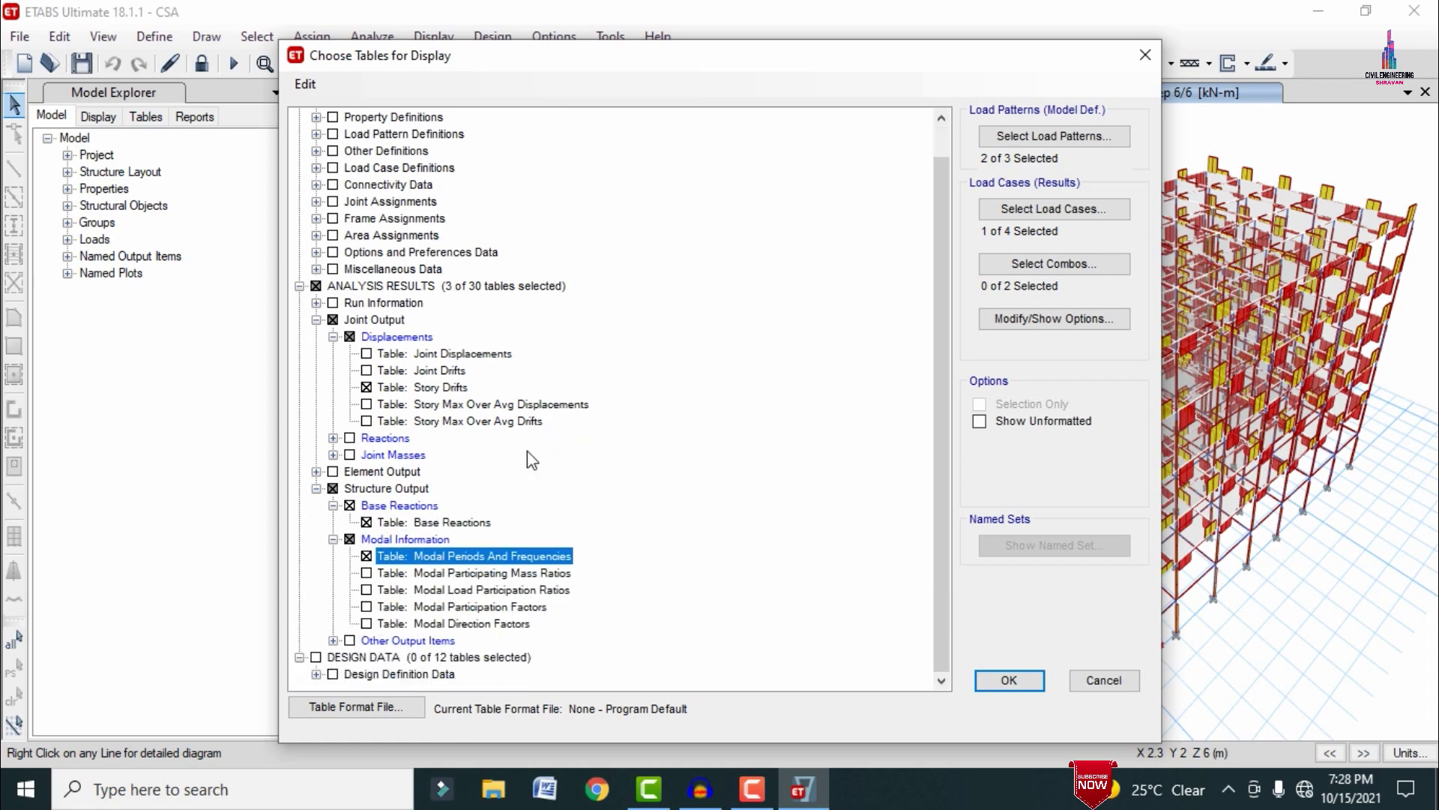
click(333, 640)
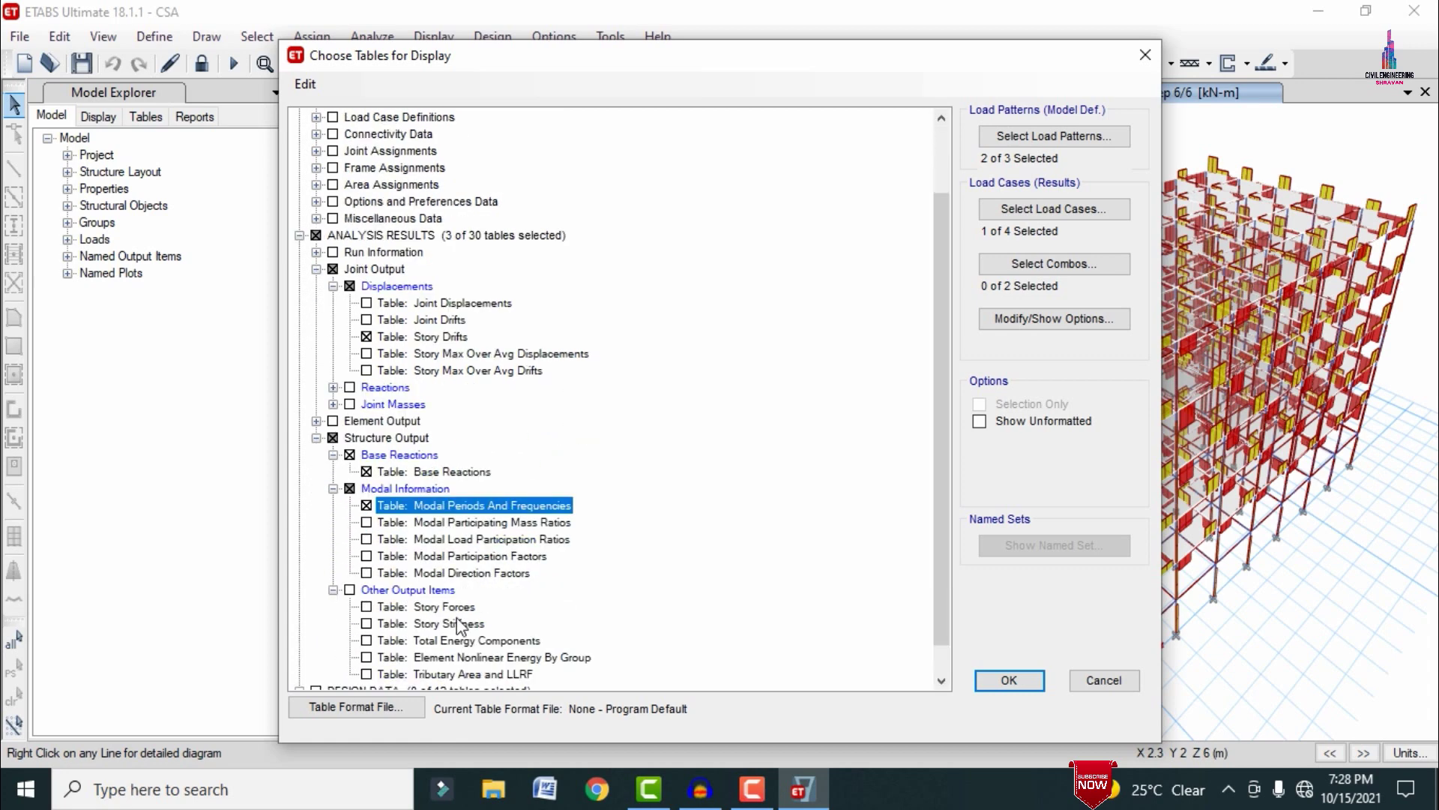
click(449, 623)
click(366, 623)
click(367, 606)
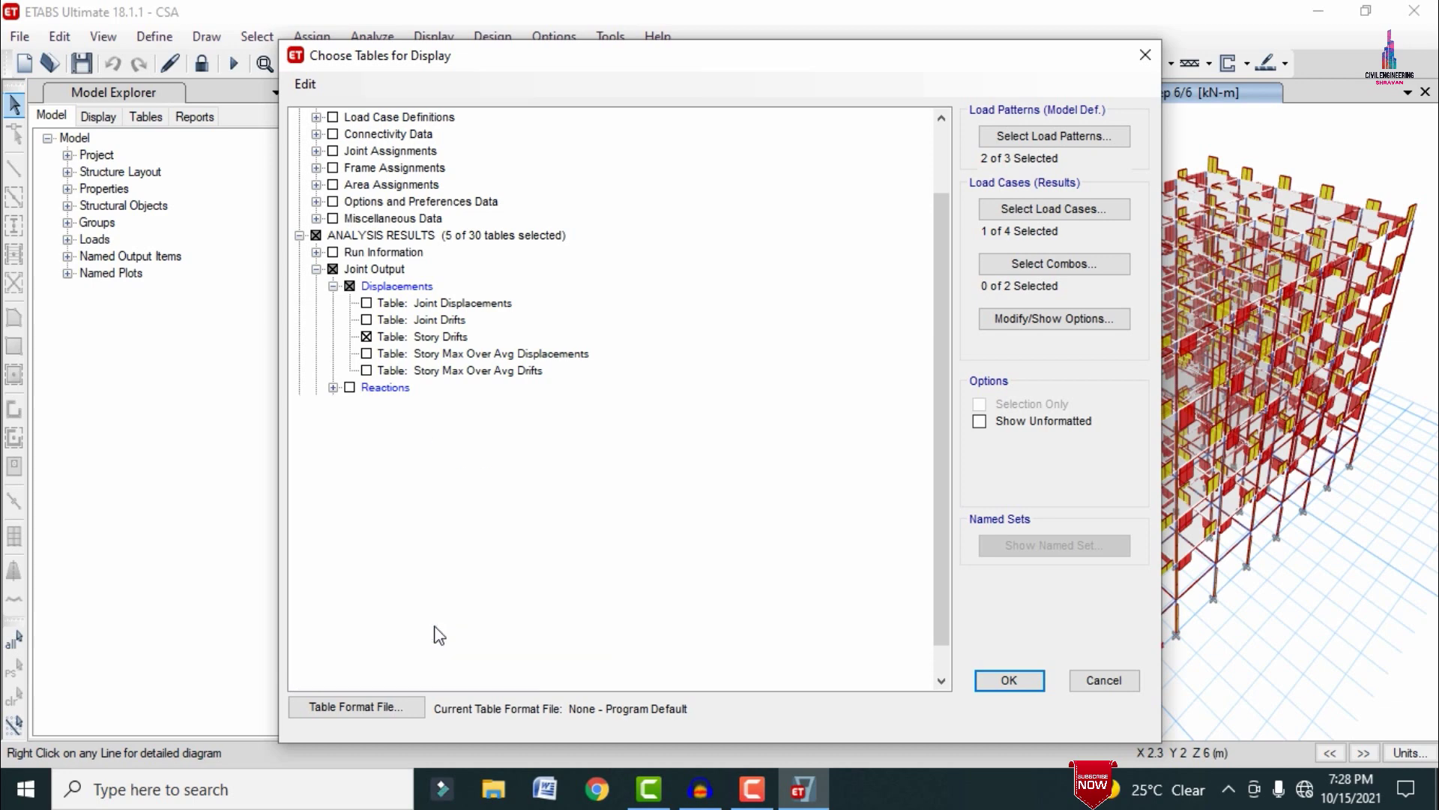
click(1009, 680)
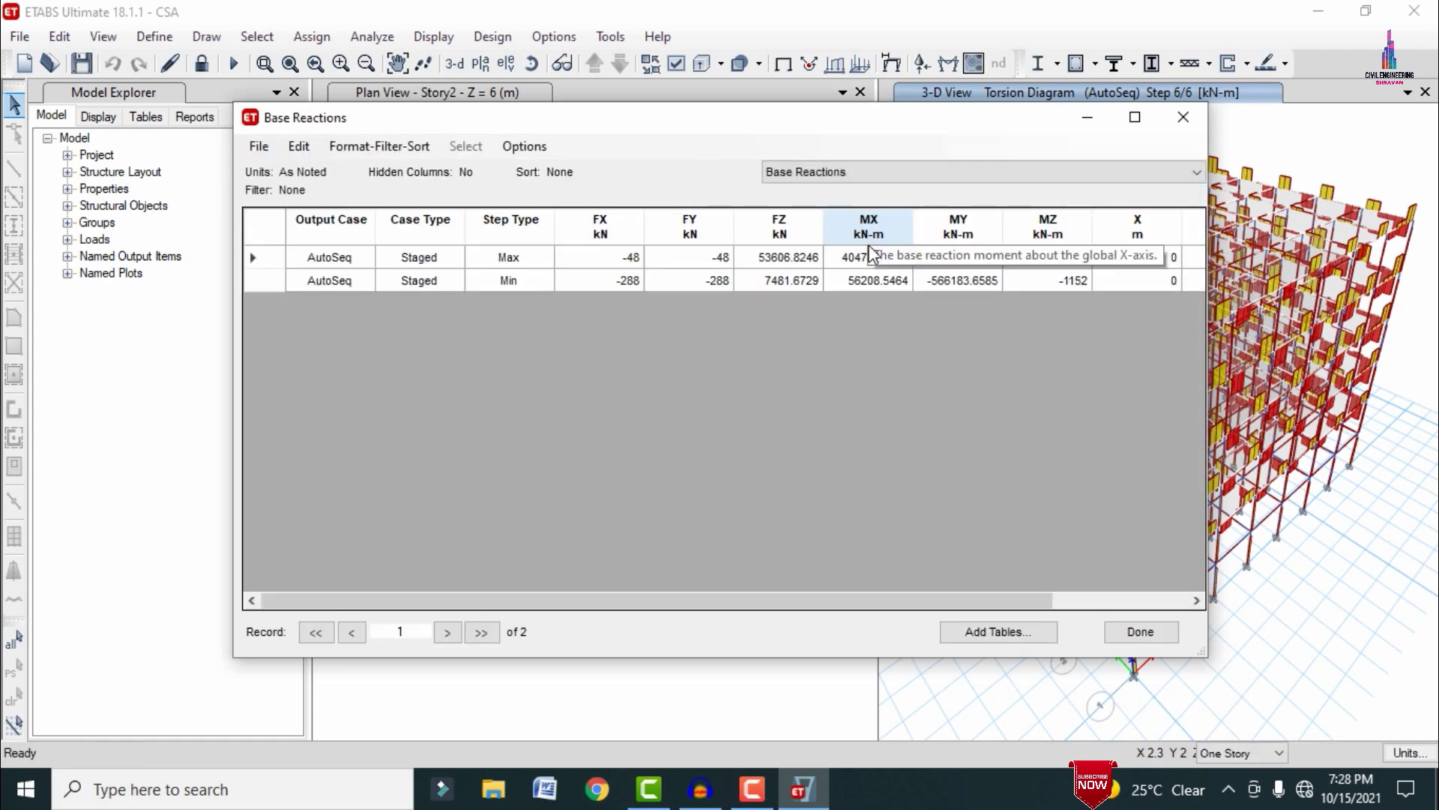
Review the Modal Periods And Frequencies, Story Drifts and Story Forces result tables, and close the table window.
click(844, 169)
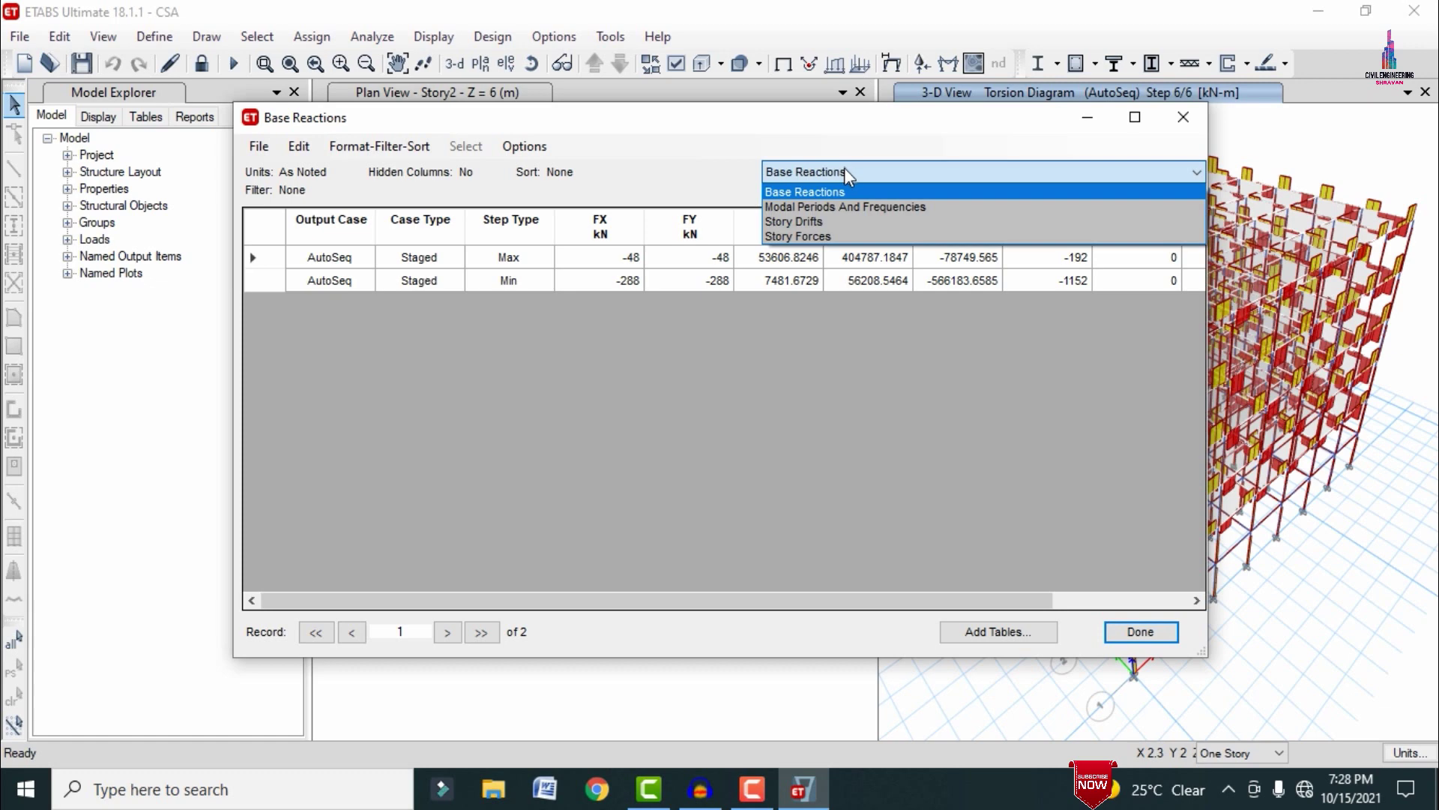
click(826, 177)
click(826, 177)
click(822, 206)
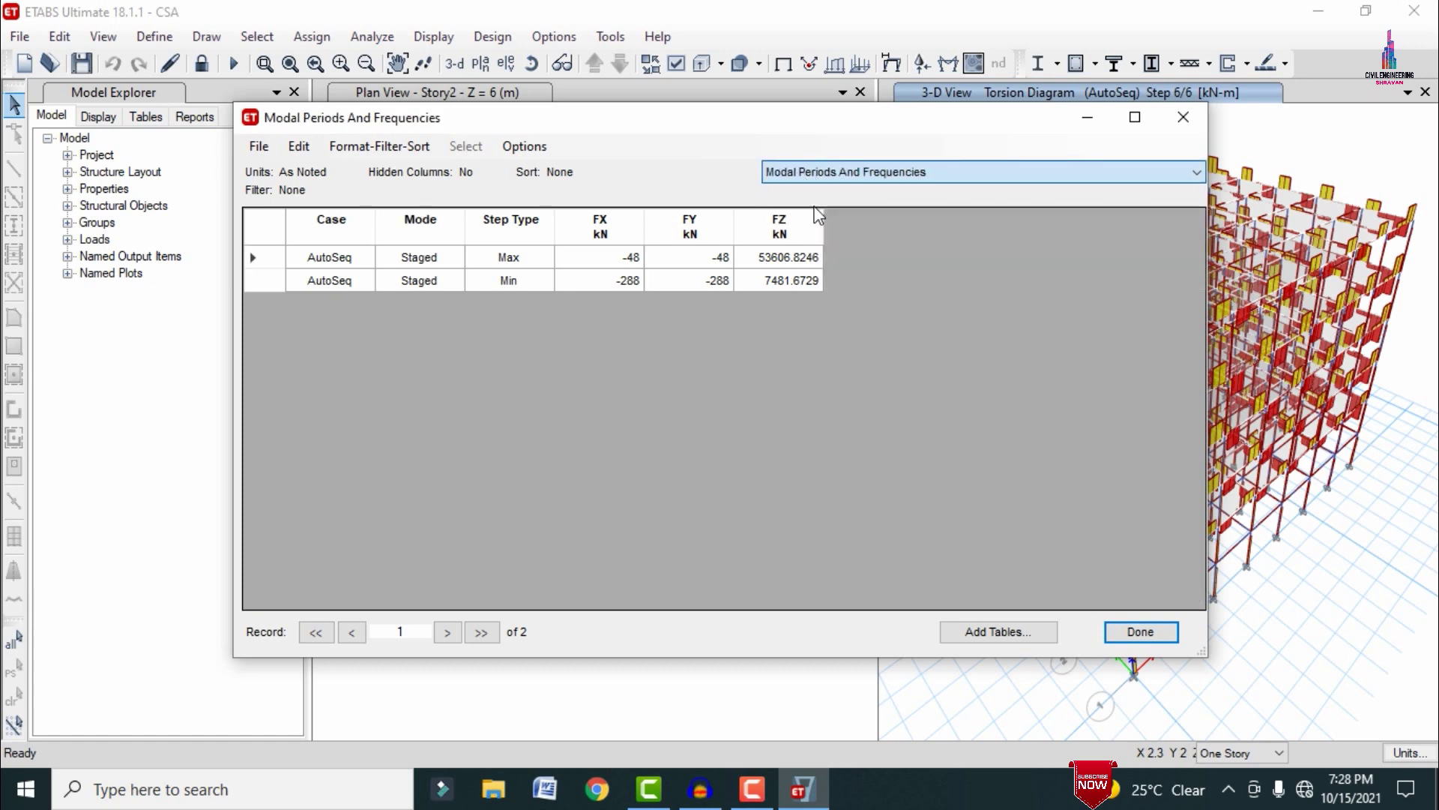
click(868, 175)
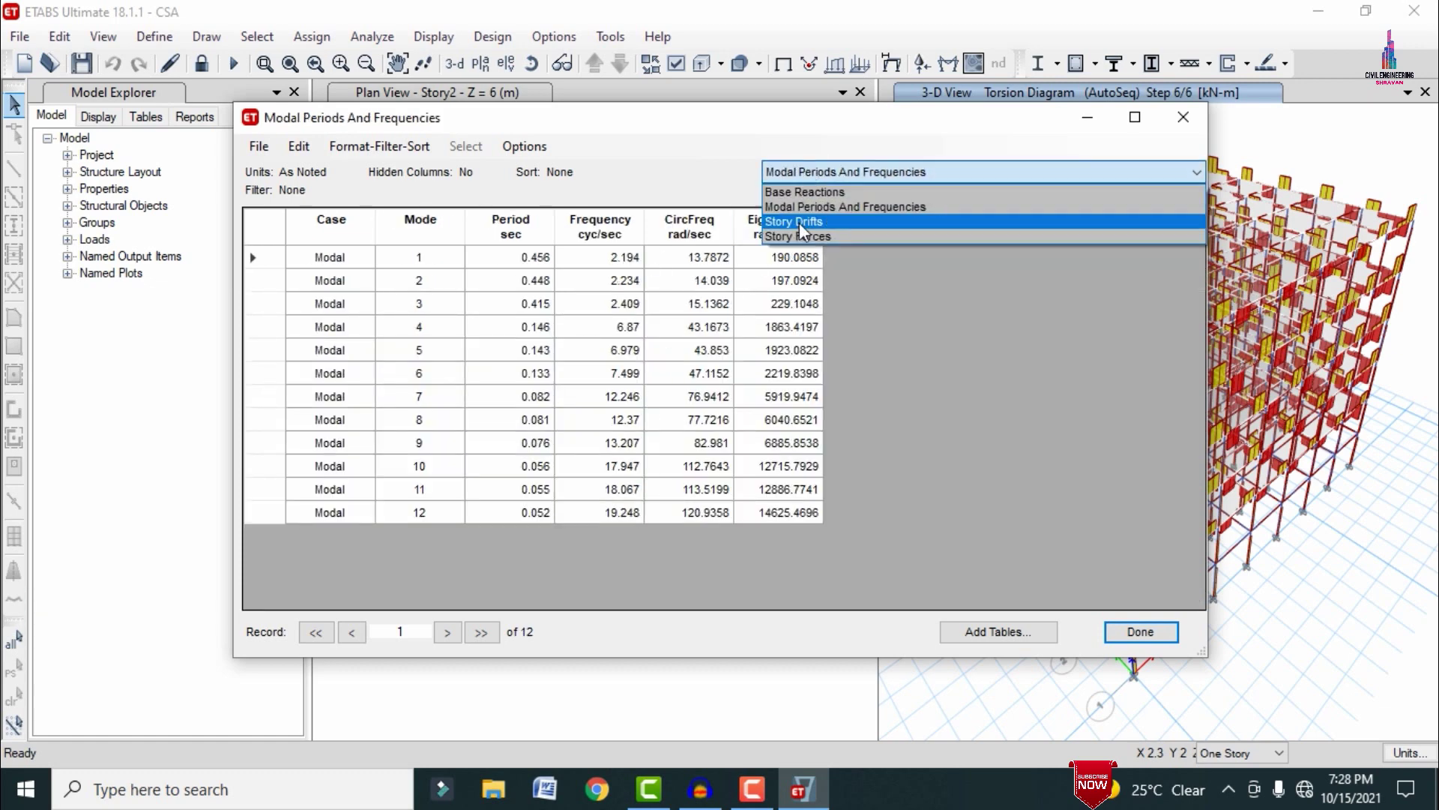
click(799, 223)
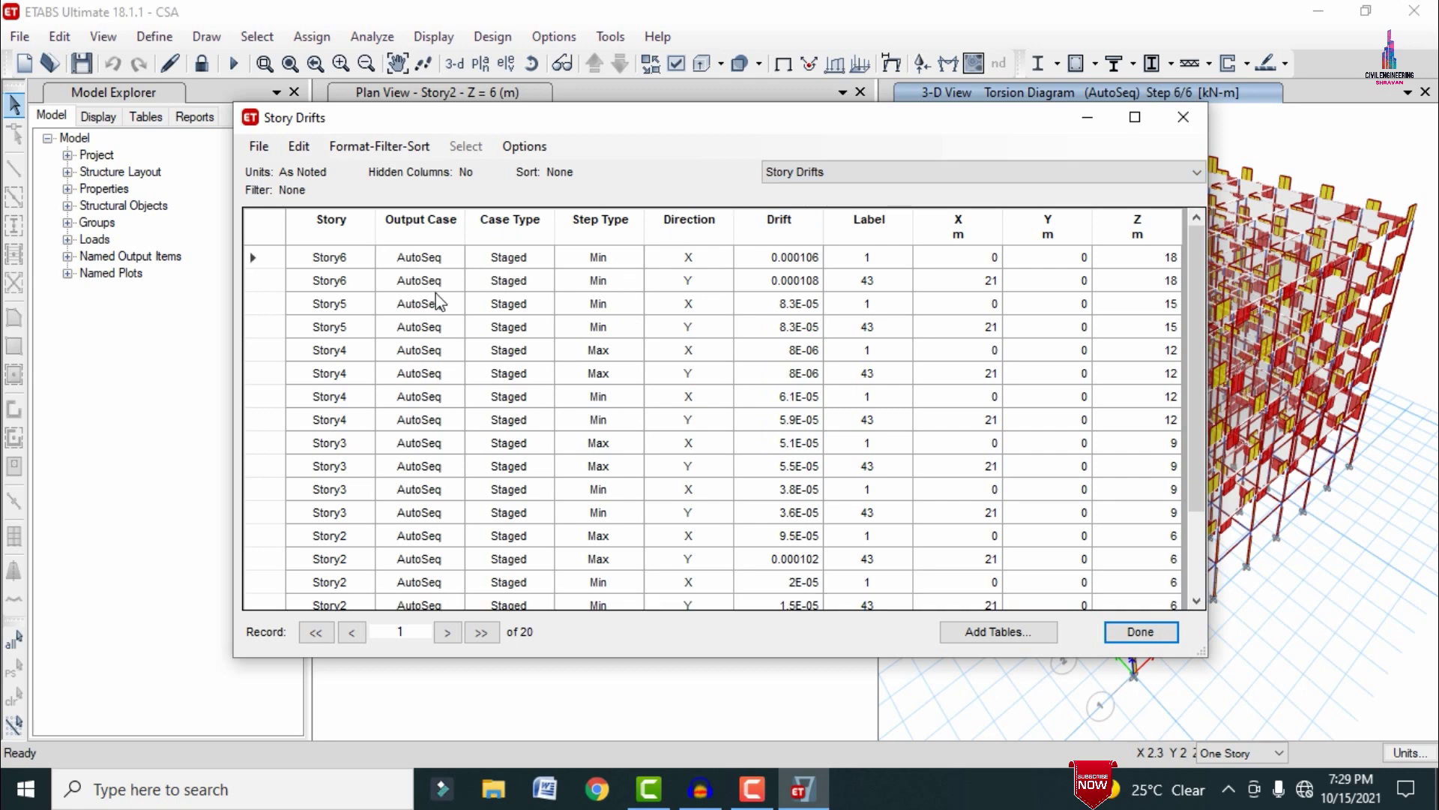
click(786, 173)
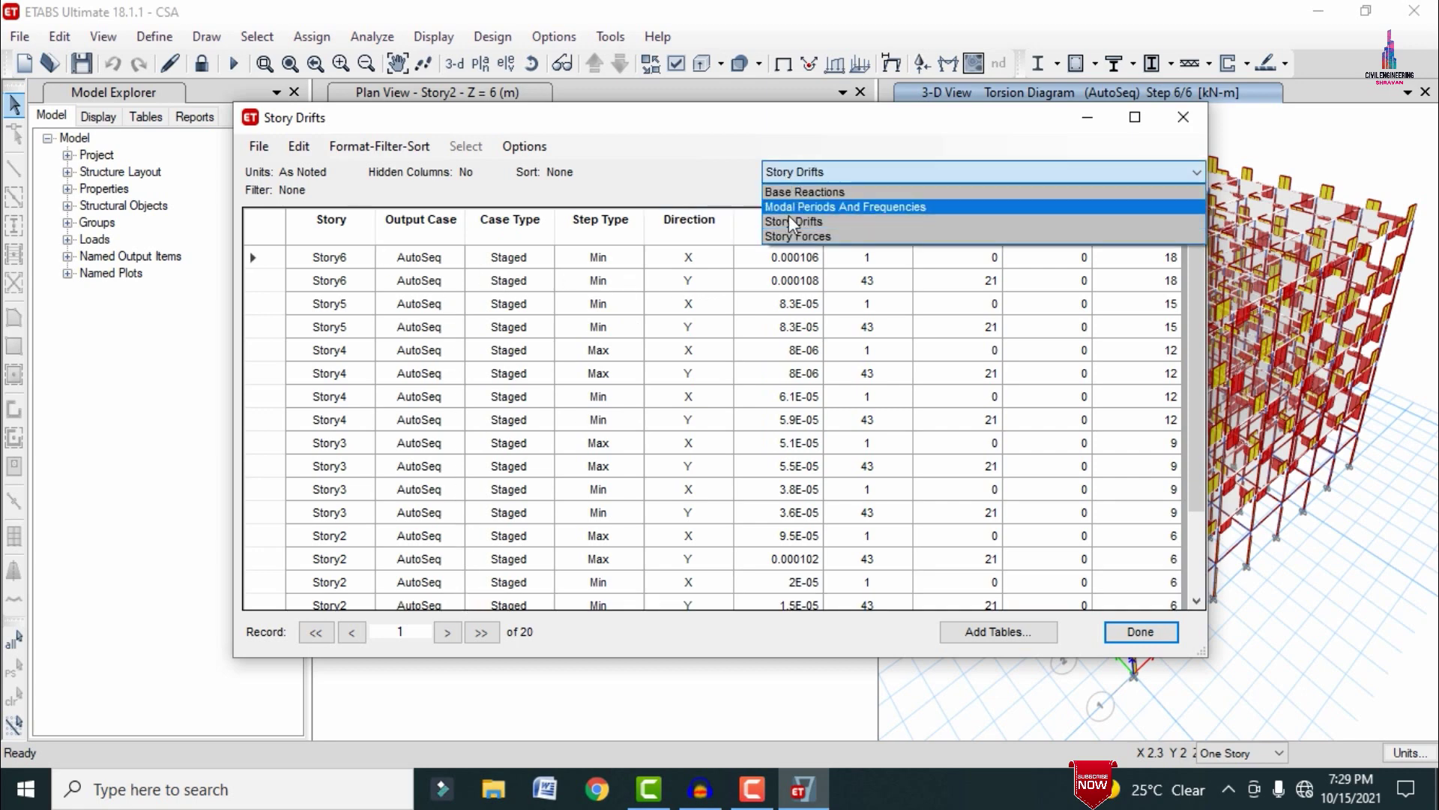
click(789, 234)
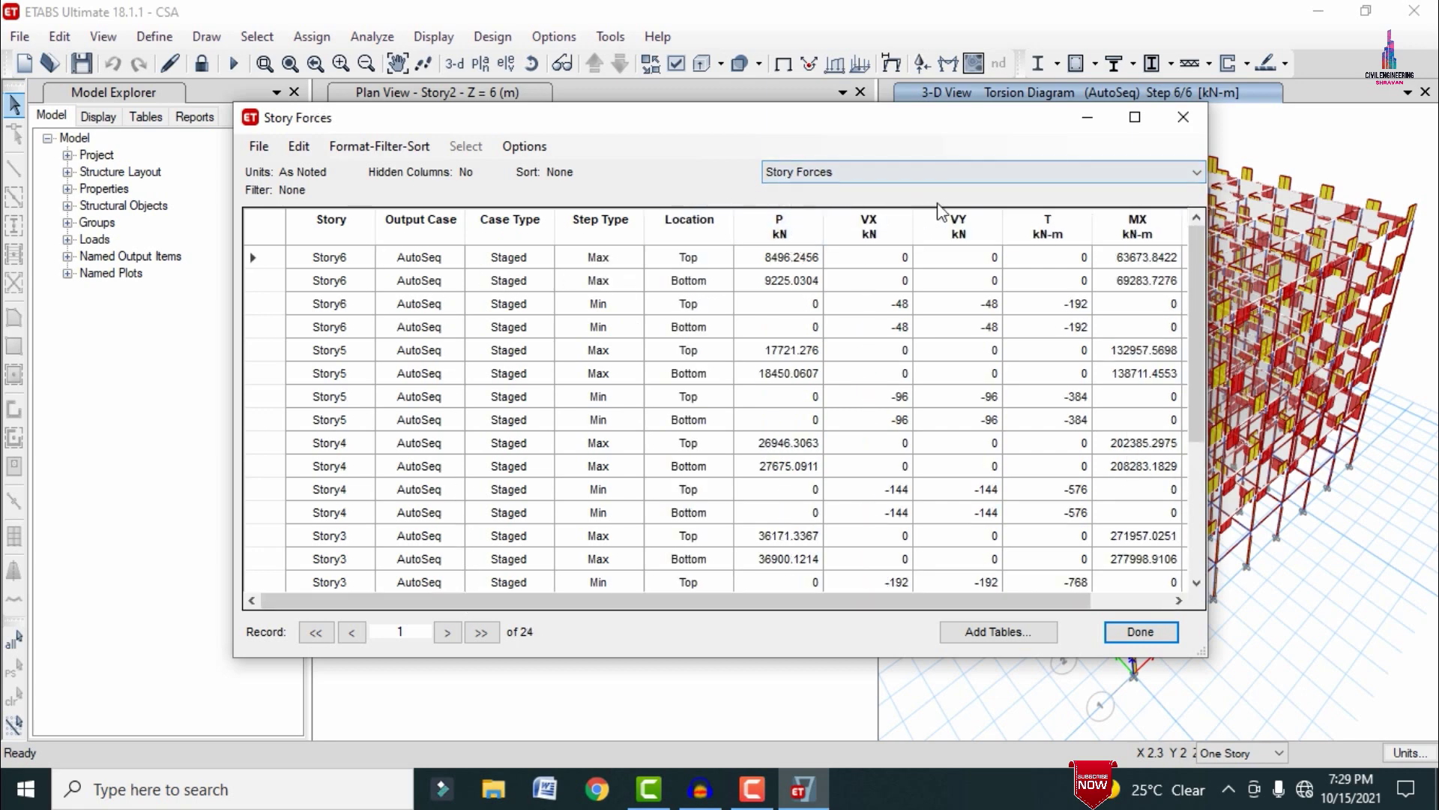
click(1142, 634)
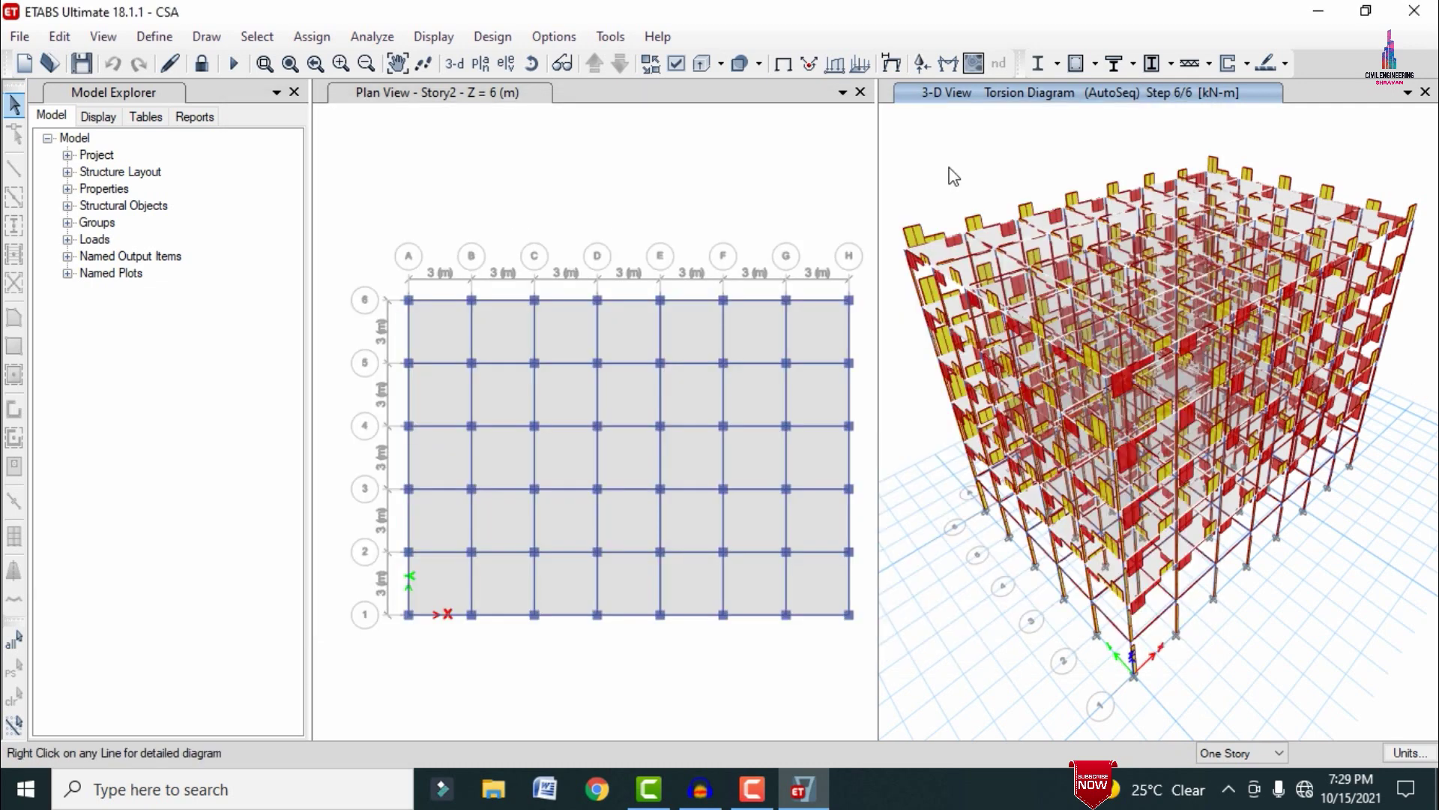